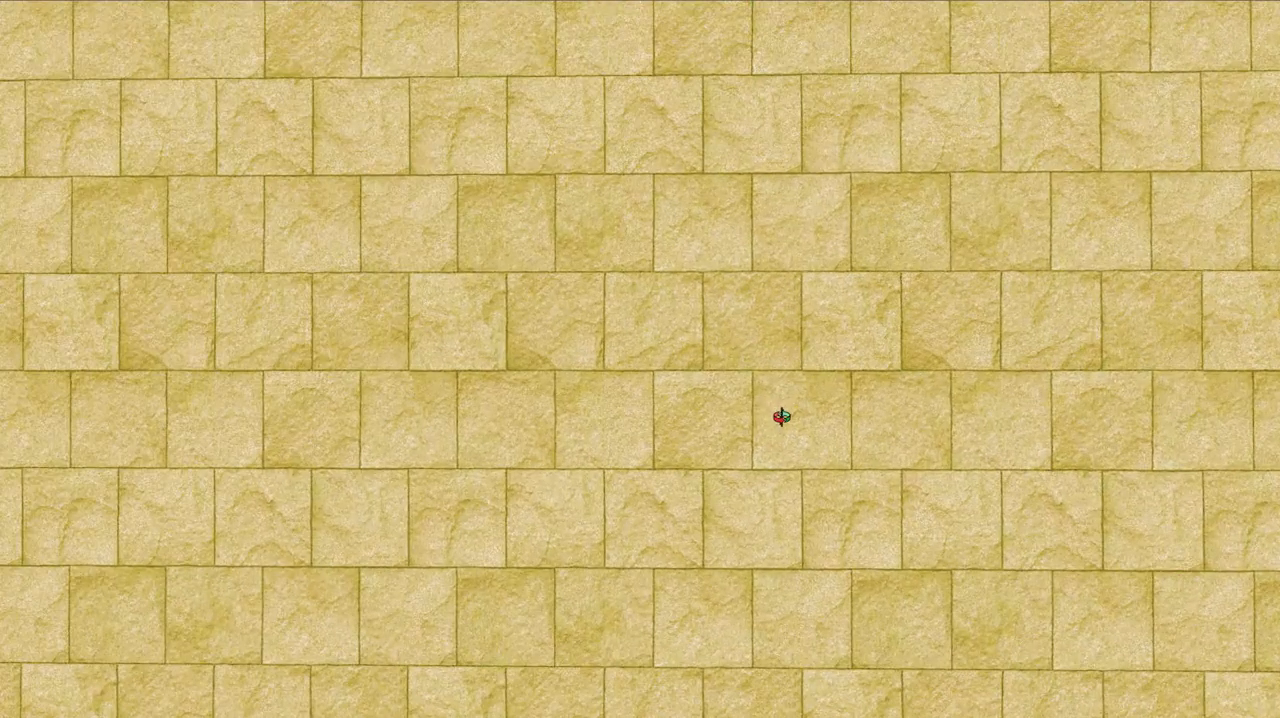
Examine the stone texture on the house's long wall up close, around the round windows and from farther away
middle_drag(781, 417, 678, 437)
scroll(753, 450, down, 5)
mouse_move(753, 450)
middle_down()
mouse_move(703, 440)
mouse_move(660, 457)
mouse_move(700, 463)
middle_up()
scroll(700, 463, down, 3)
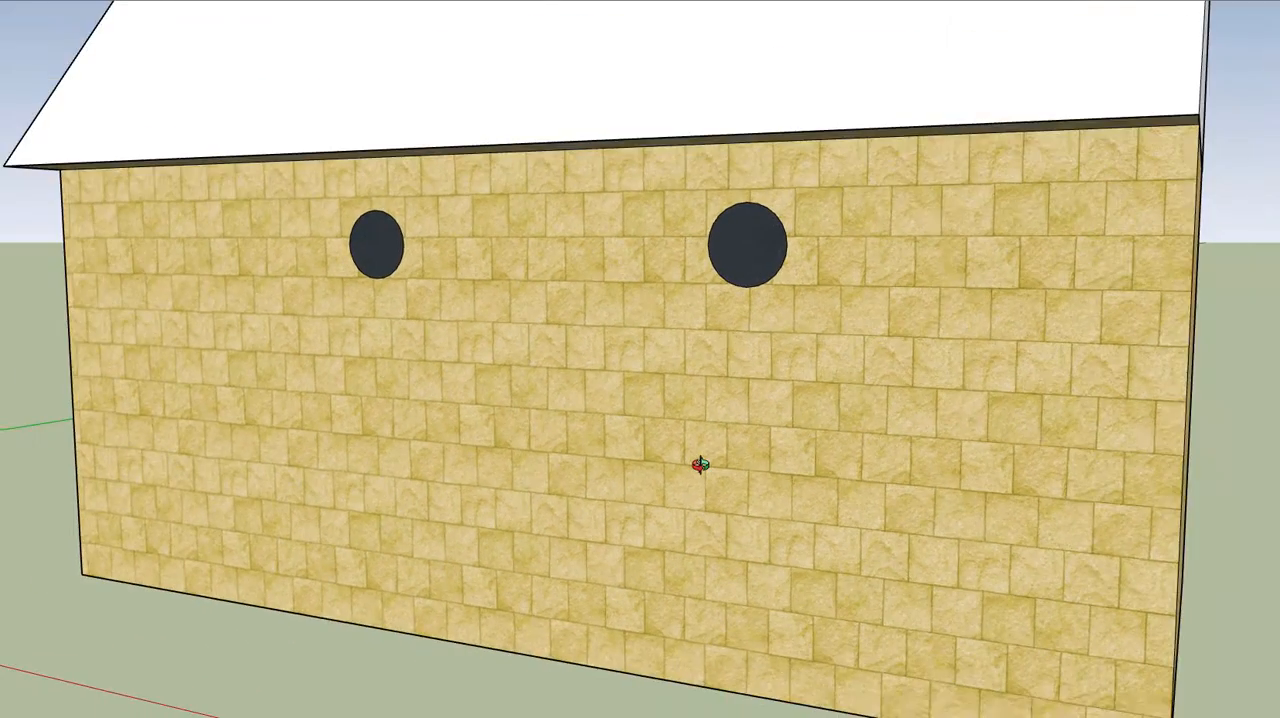
scroll(855, 463, up, 5)
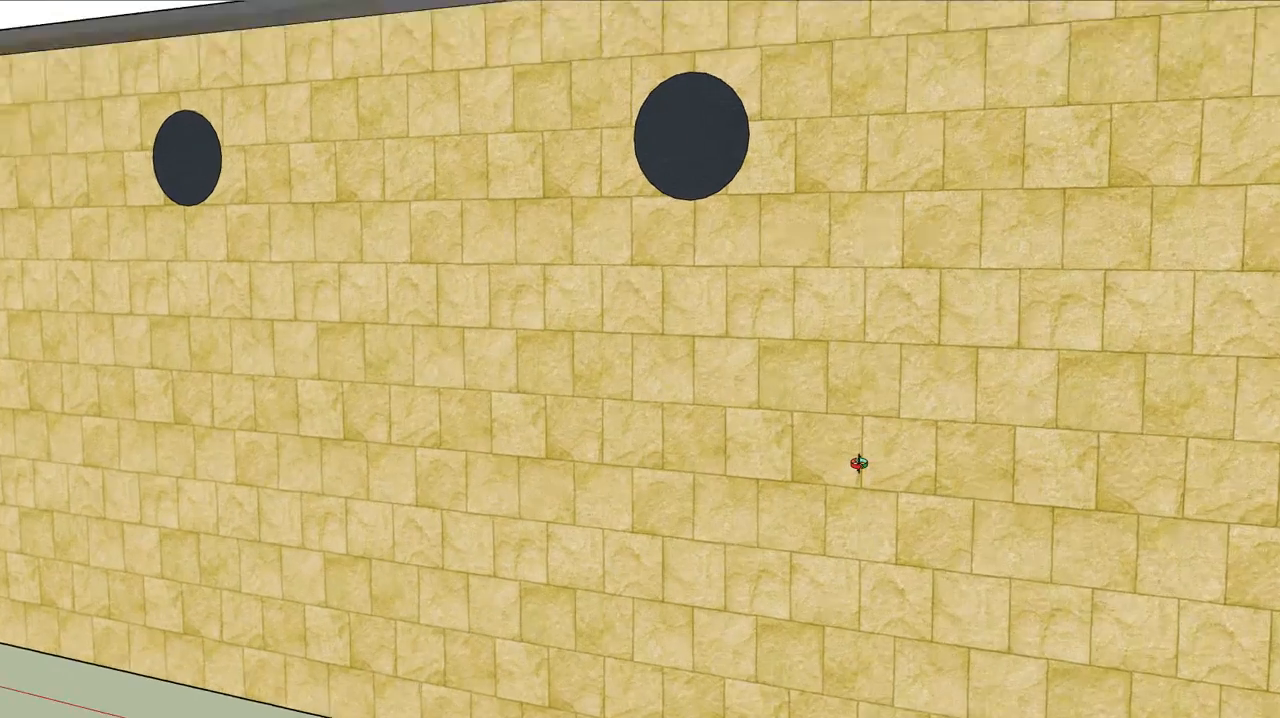
mouse_move(837, 466)
middle_down()
mouse_move(871, 457)
mouse_move(723, 479)
mouse_move(740, 491)
mouse_move(851, 483)
mouse_move(826, 483)
middle_up()
scroll(723, 479, down, 5)
scroll(826, 483, down, 1)
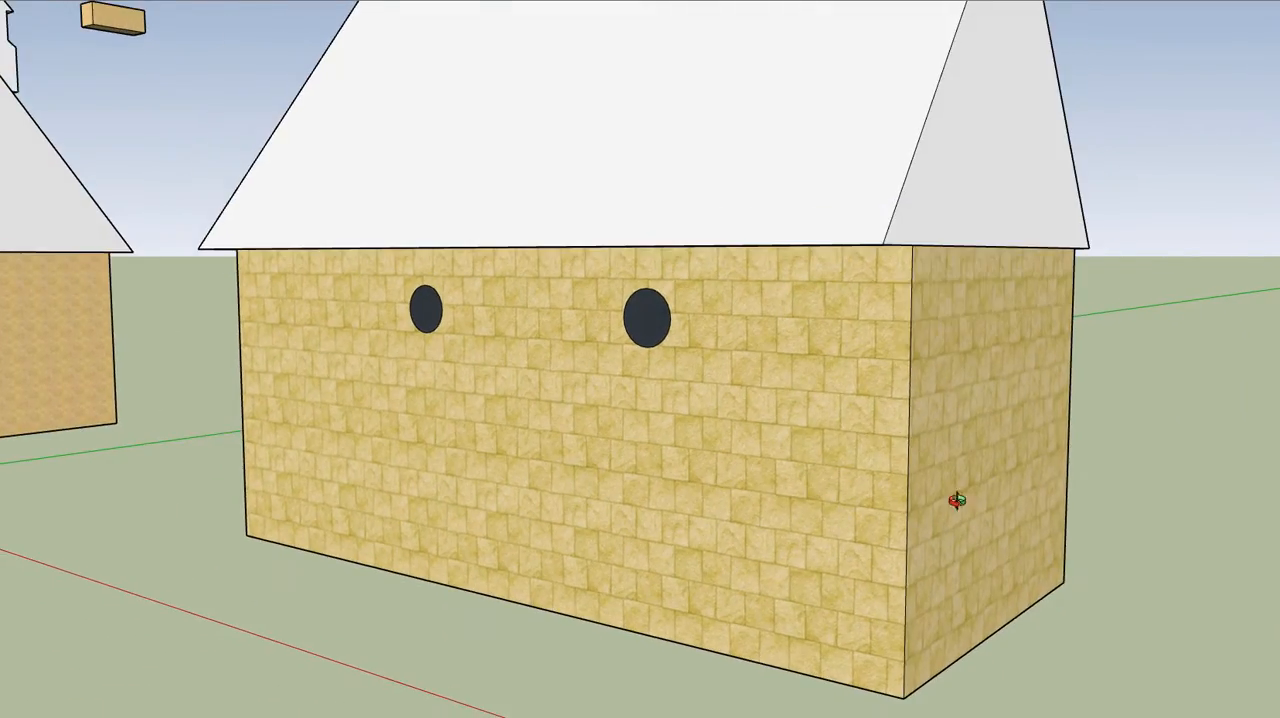
shift+middle_drag(957, 500, 297, 357)
scroll(320, 365, down, 5)
scroll(277, 366, down, 6)
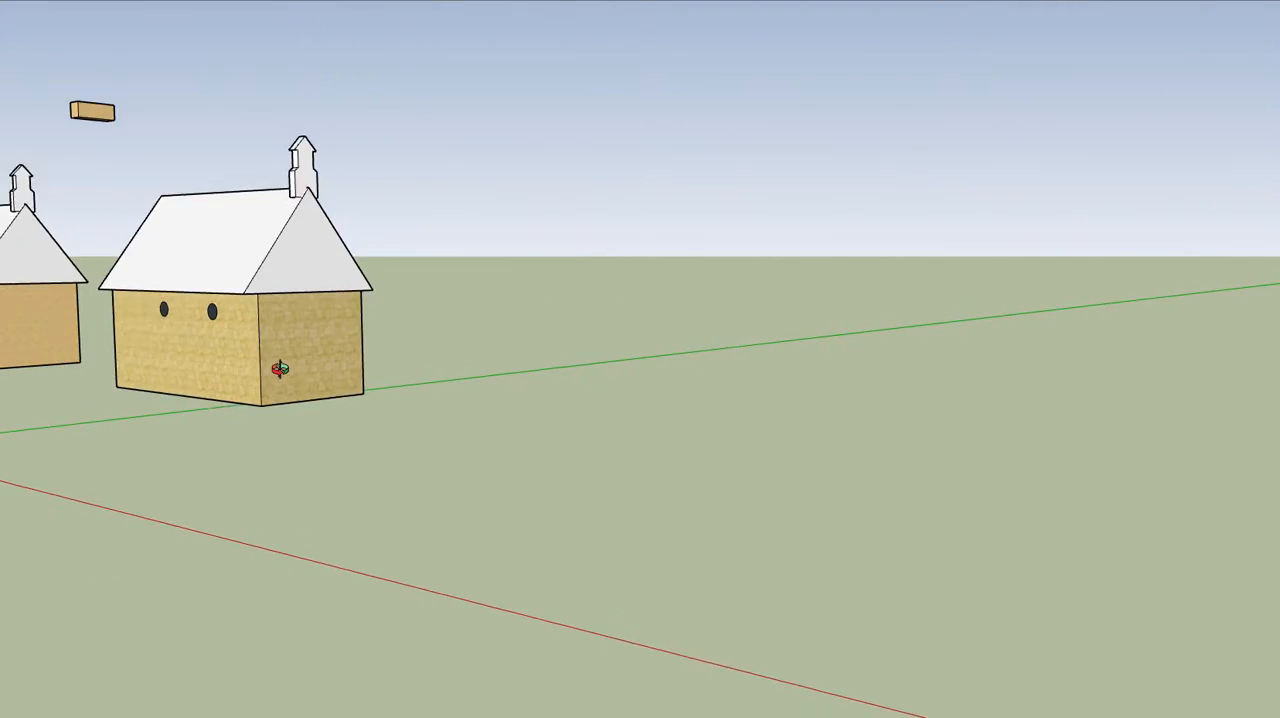
Inspect the single textured stone block at the end of the first grass slab from the front and above
scroll(815, 477, up, 1)
middle_drag(815, 477, 891, 449)
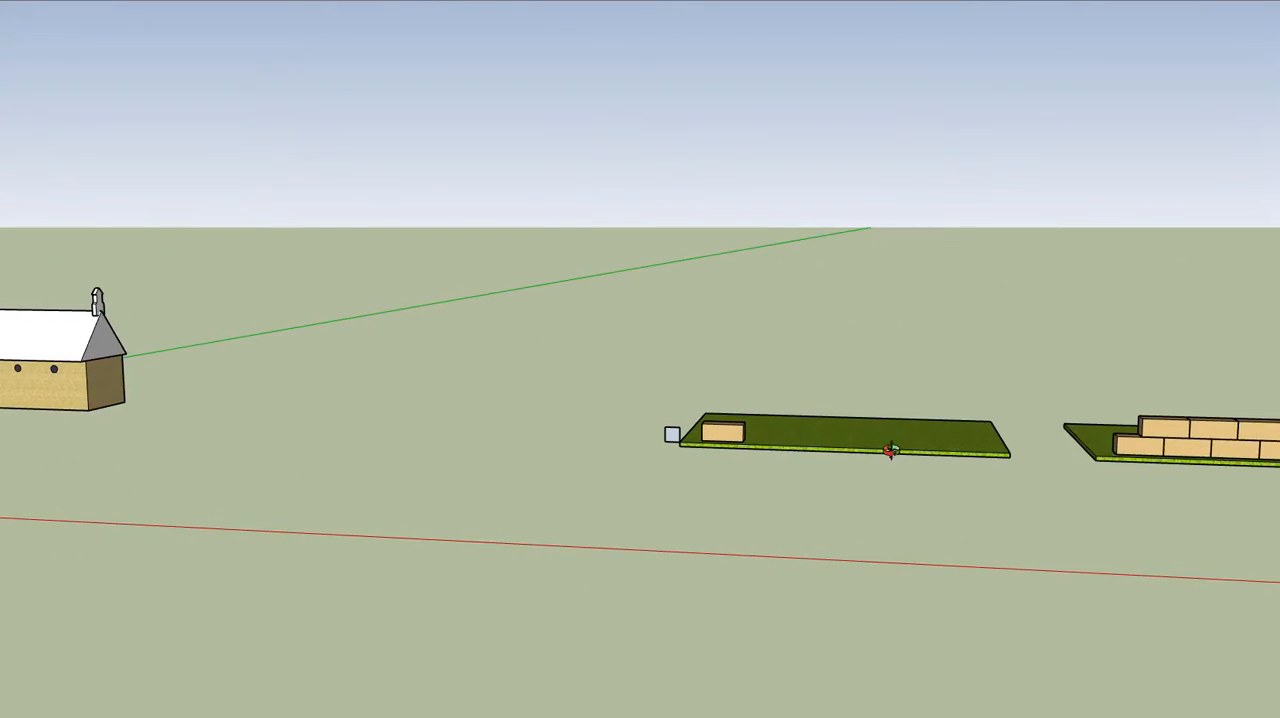
scroll(814, 441, up, 5)
scroll(607, 422, up, 3)
scroll(628, 428, up, 5)
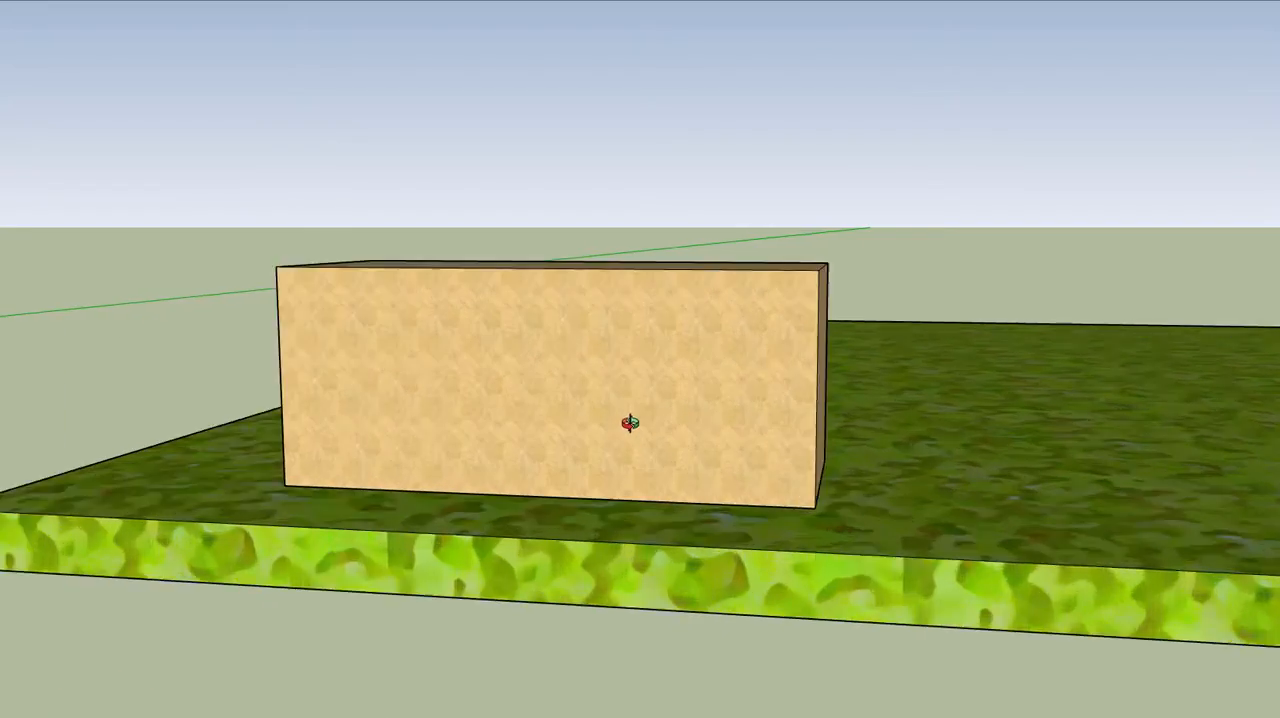
scroll(630, 317, down, 8)
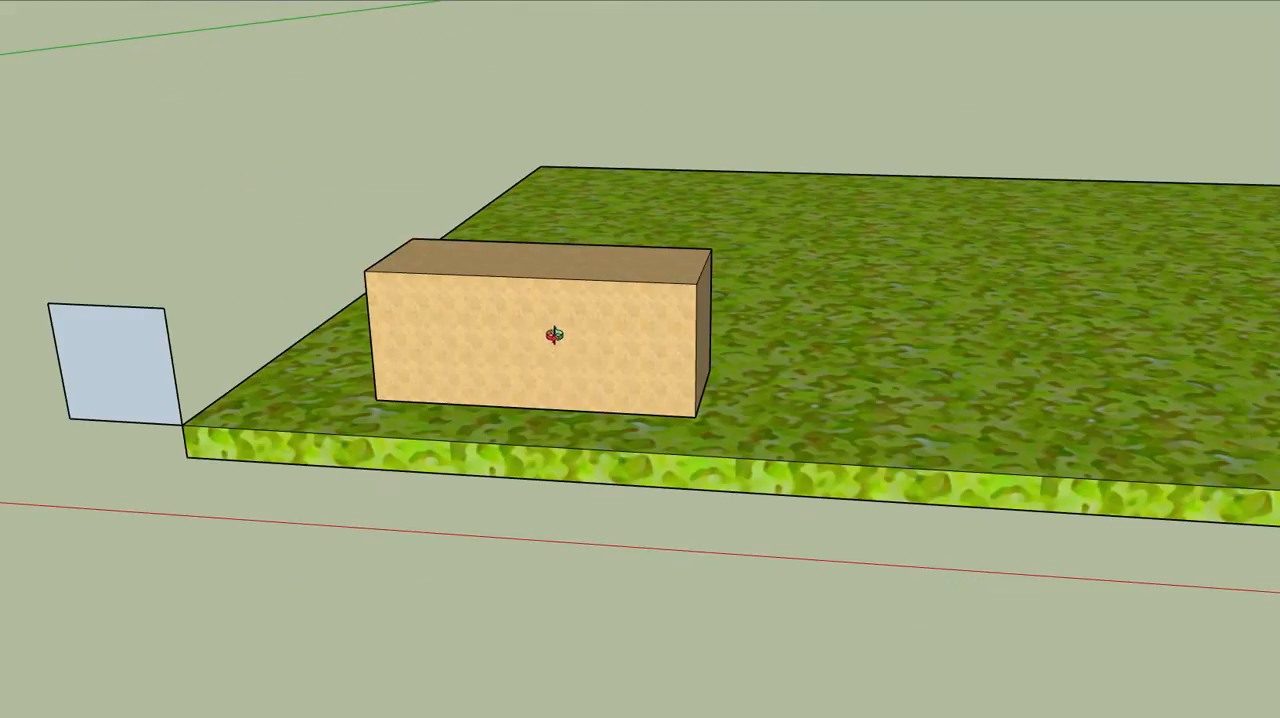
scroll(1091, 392, down, 2)
shift+middle_drag(1091, 392, 49, 289)
scroll(689, 326, down, 4)
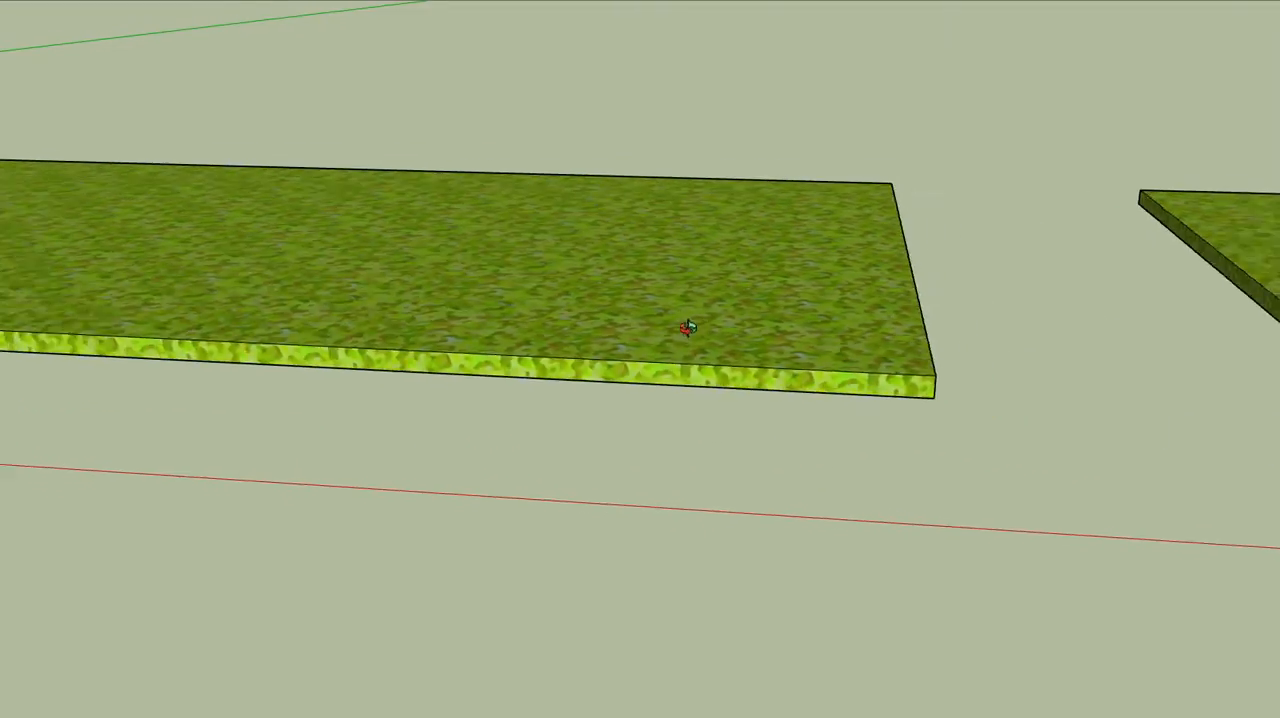
Compare the texture repetition on the first two stacked block walls, from end to end and up close
shift+middle_drag(1268, 343, 206, 346)
scroll(611, 345, up, 3)
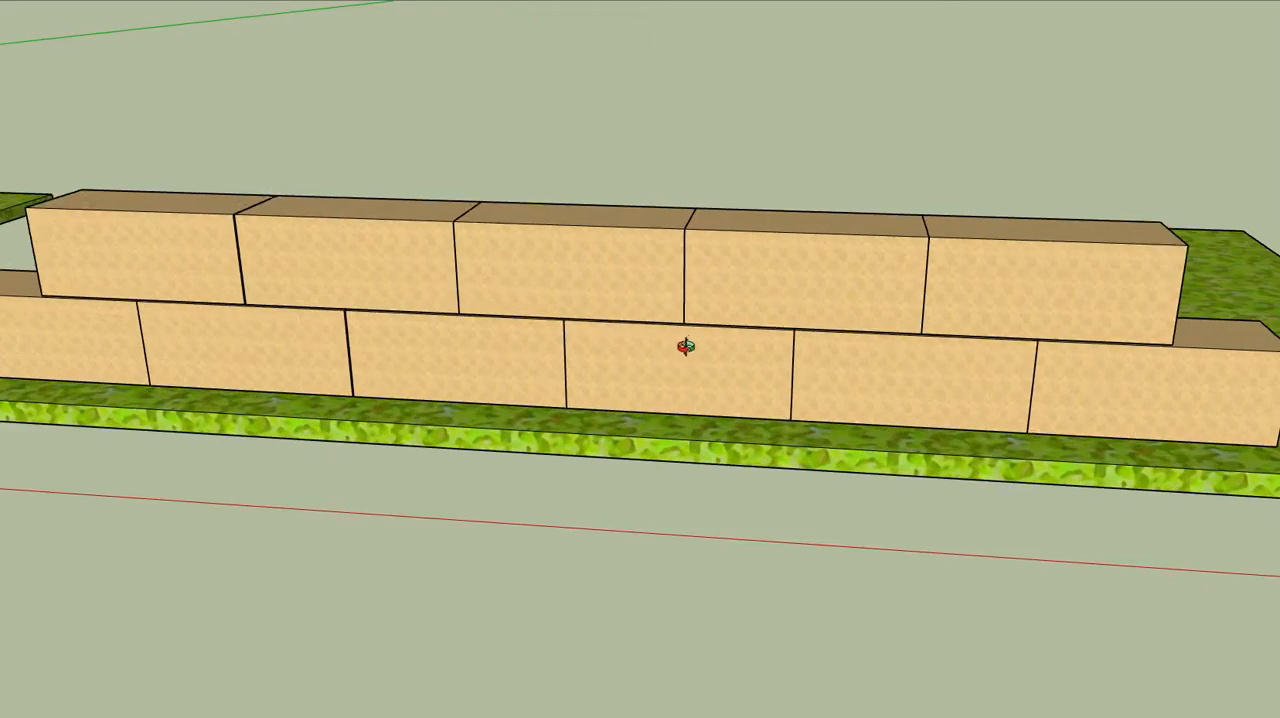
mouse_move(686, 346)
middle_down()
mouse_move(869, 326)
mouse_move(873, 286)
middle_up()
mouse_move(537, 318)
middle_down()
mouse_move(789, 369)
mouse_move(760, 283)
middle_up()
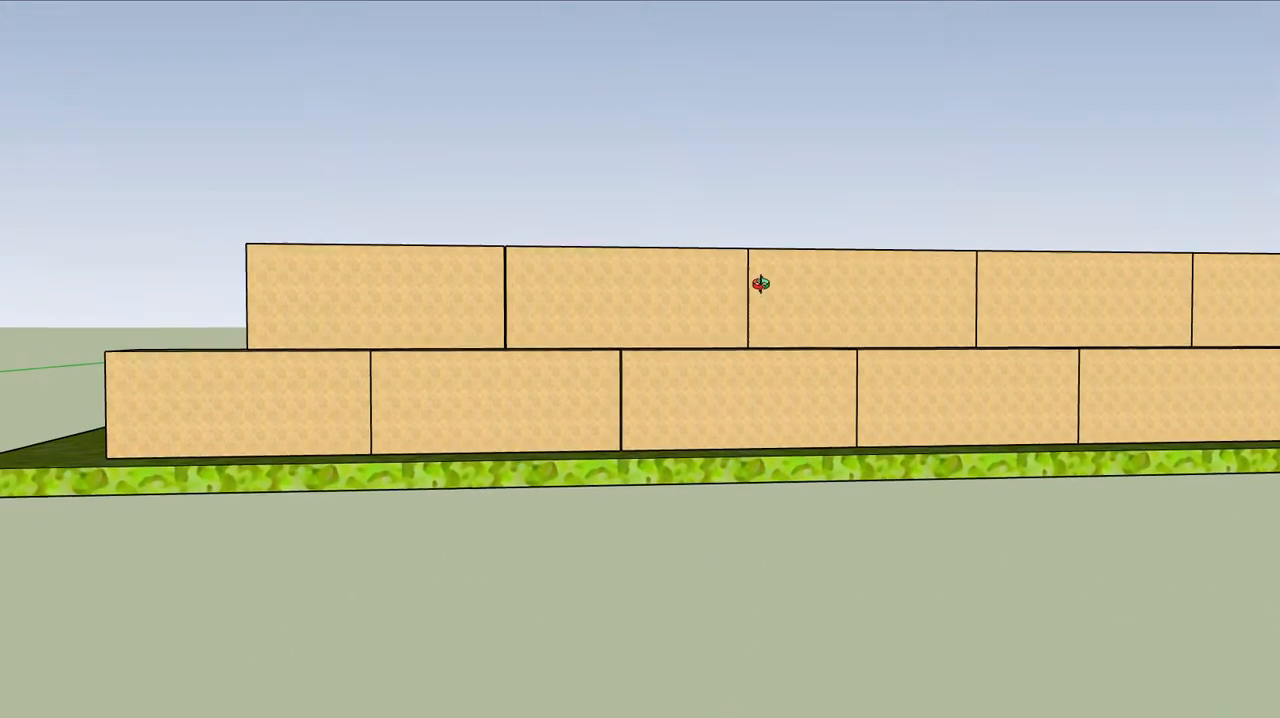
scroll(503, 335, up, 3)
scroll(503, 335, down, 6)
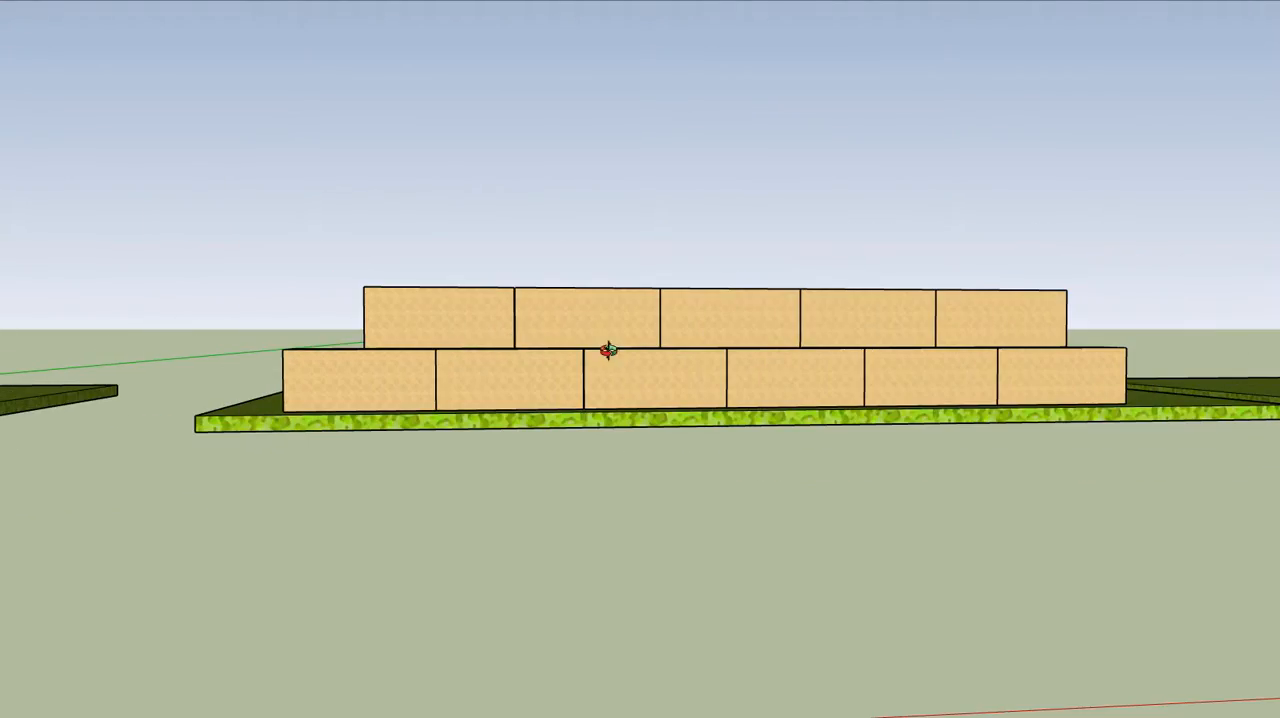
mouse_move(900, 360)
middle_down()
mouse_move(609, 371)
mouse_move(666, 337)
mouse_move(694, 354)
mouse_move(737, 343)
mouse_move(138, 301)
middle_up()
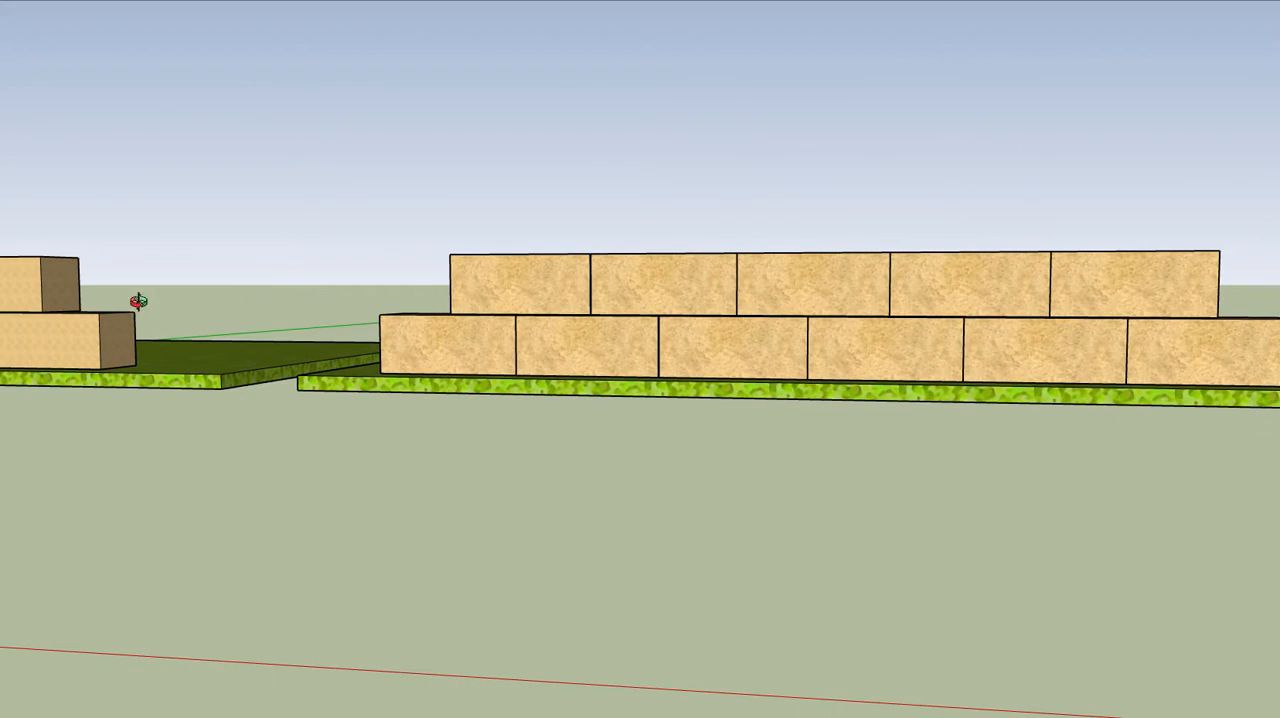
scroll(44, 341, up, 3)
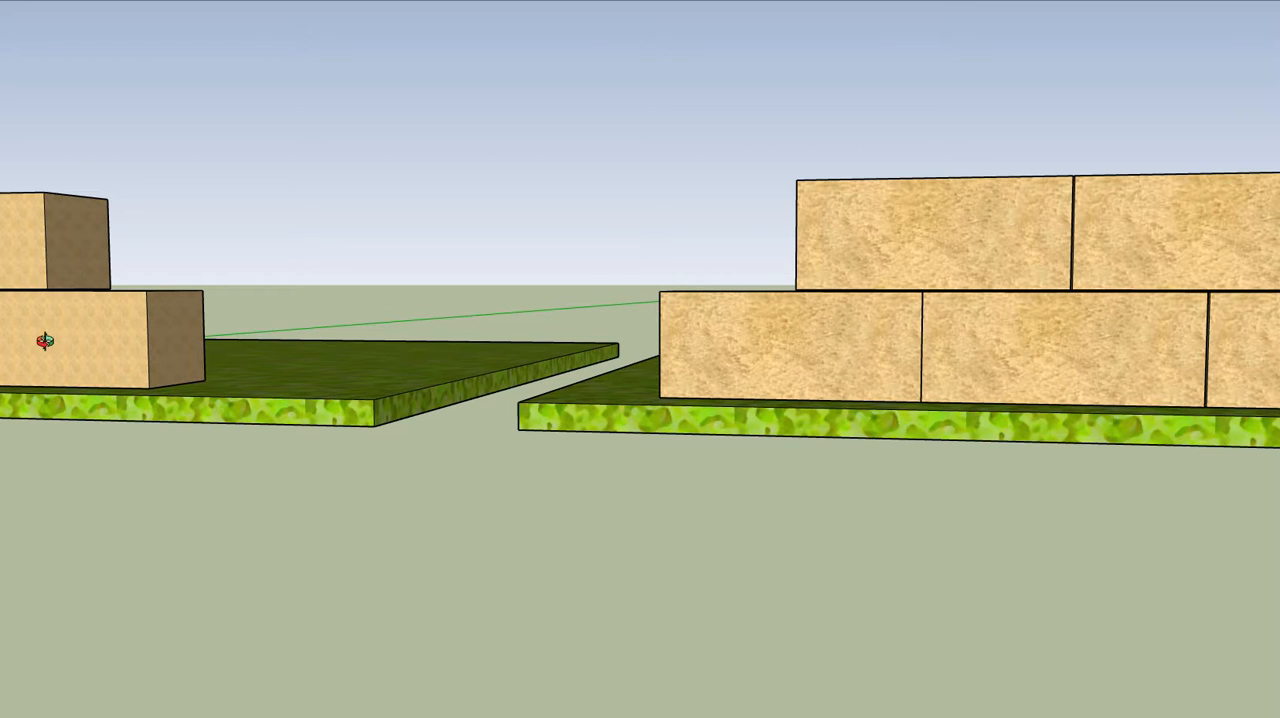
scroll(804, 367, down, 3)
shift+middle_drag(1006, 366, 425, 369)
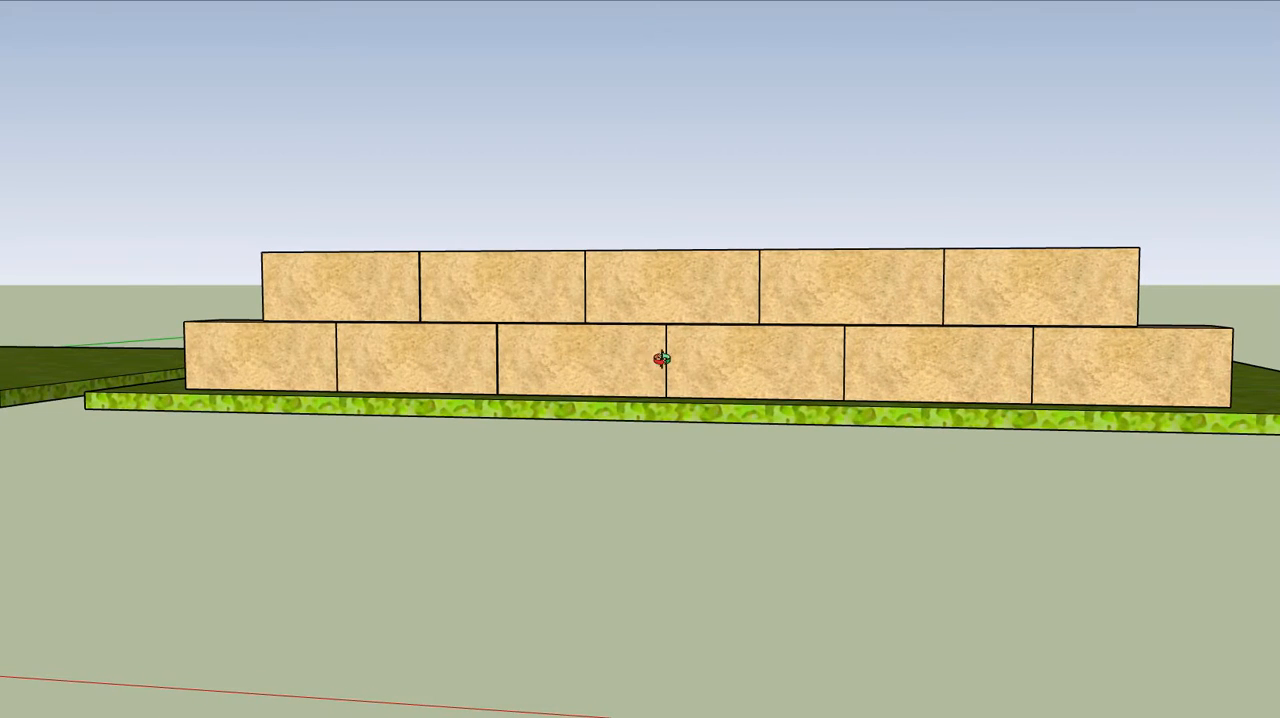
scroll(985, 370, up, 1)
shift+middle_drag(1014, 368, 523, 355)
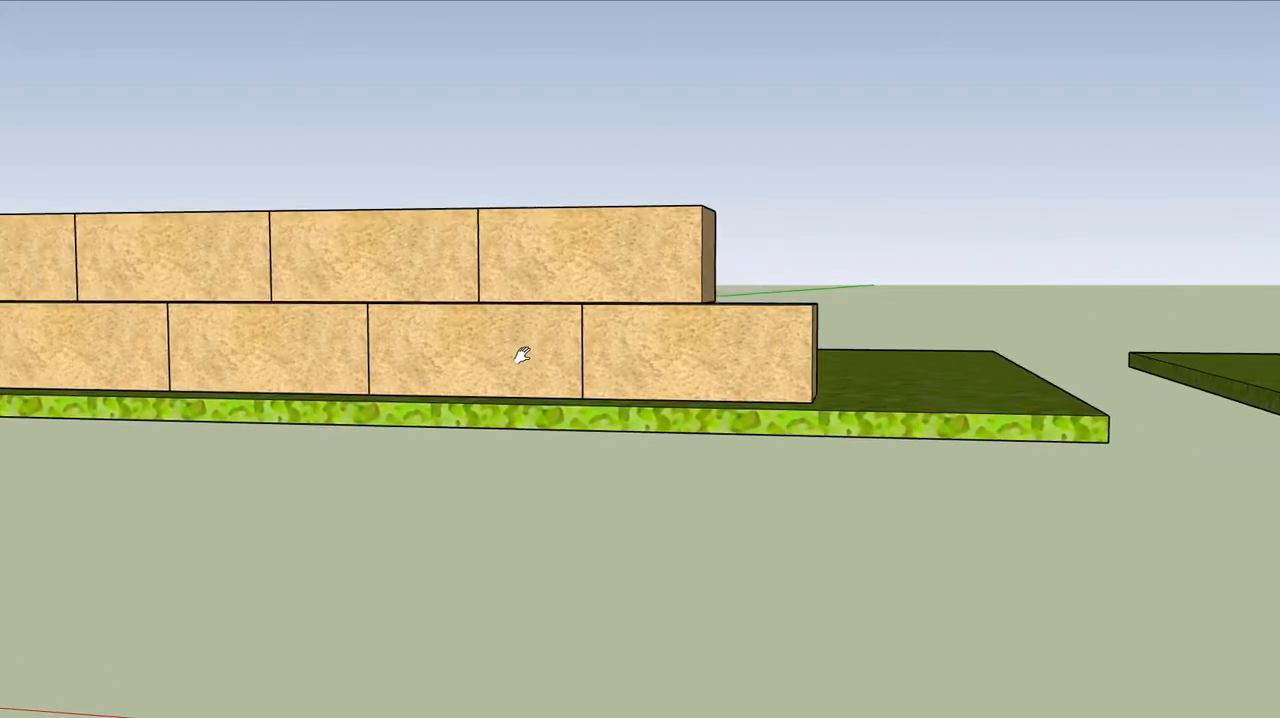
scroll(450, 356, down, 5)
Examine the small-stone texture on the grey block wall and the neighbouring yellow block wall
shift+middle_drag(1054, 355, 529, 354)
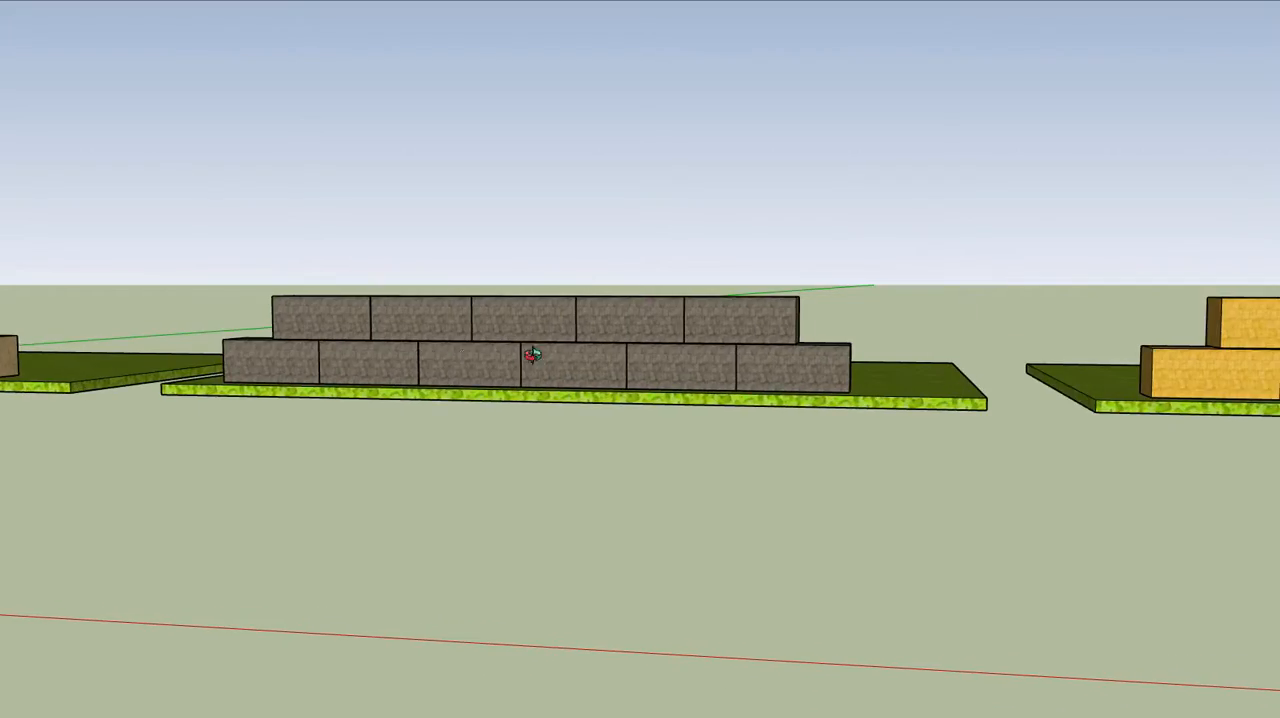
scroll(623, 351, up, 8)
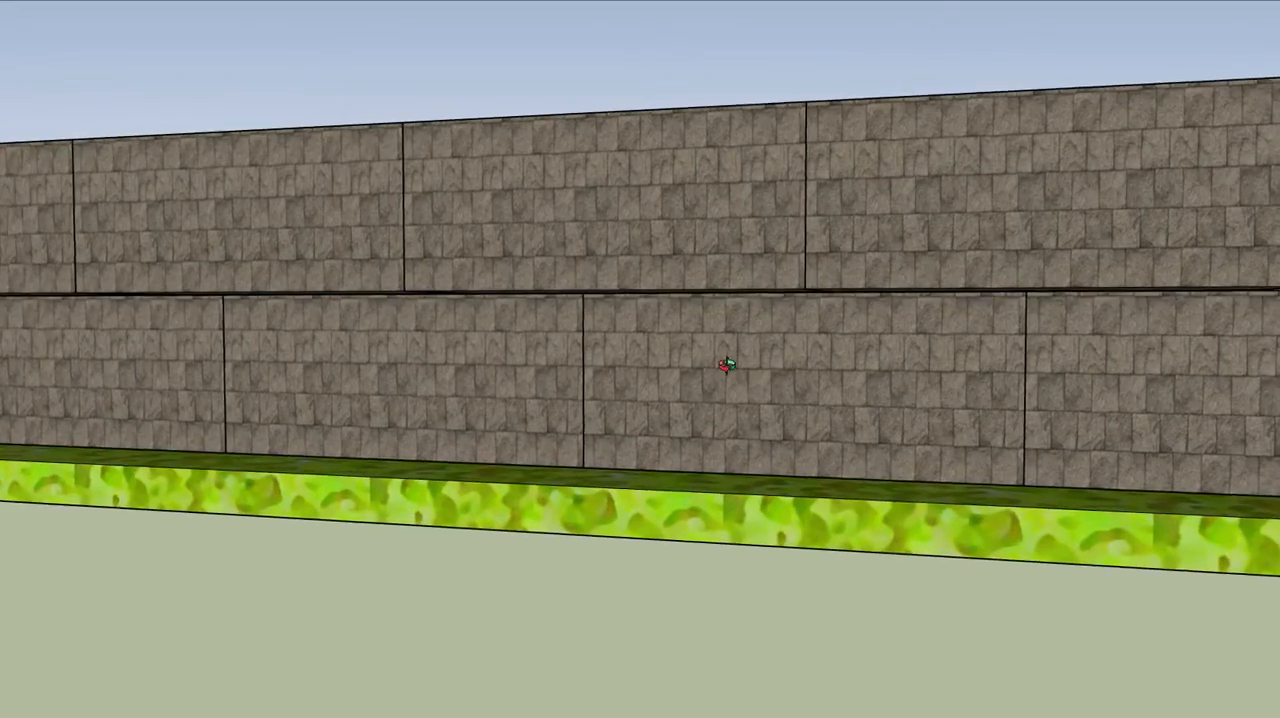
middle_drag(727, 365, 889, 394)
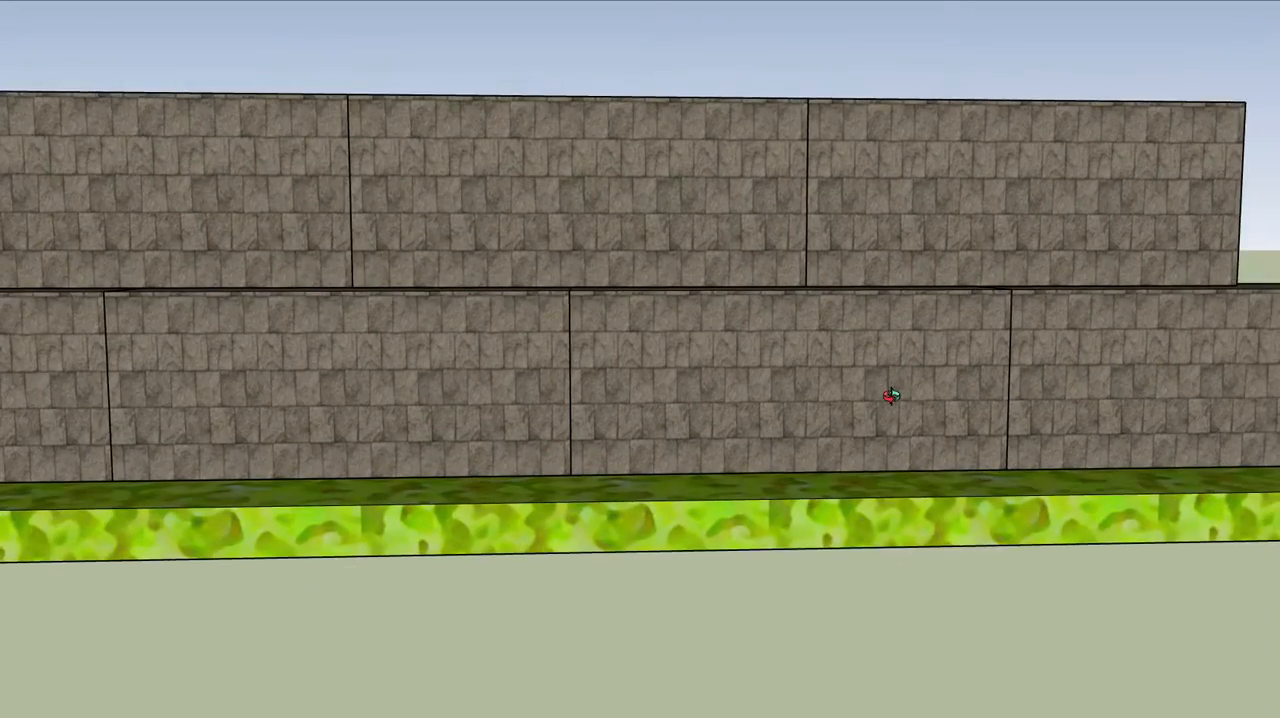
mouse_move(1040, 383)
shift+middle_down()
mouse_move(406, 371)
mouse_move(190, 314)
shift+middle_up()
shift+middle_drag(968, 317, 682, 344)
scroll(682, 344, up, 1)
scroll(689, 350, down, 4)
scroll(689, 350, down, 3)
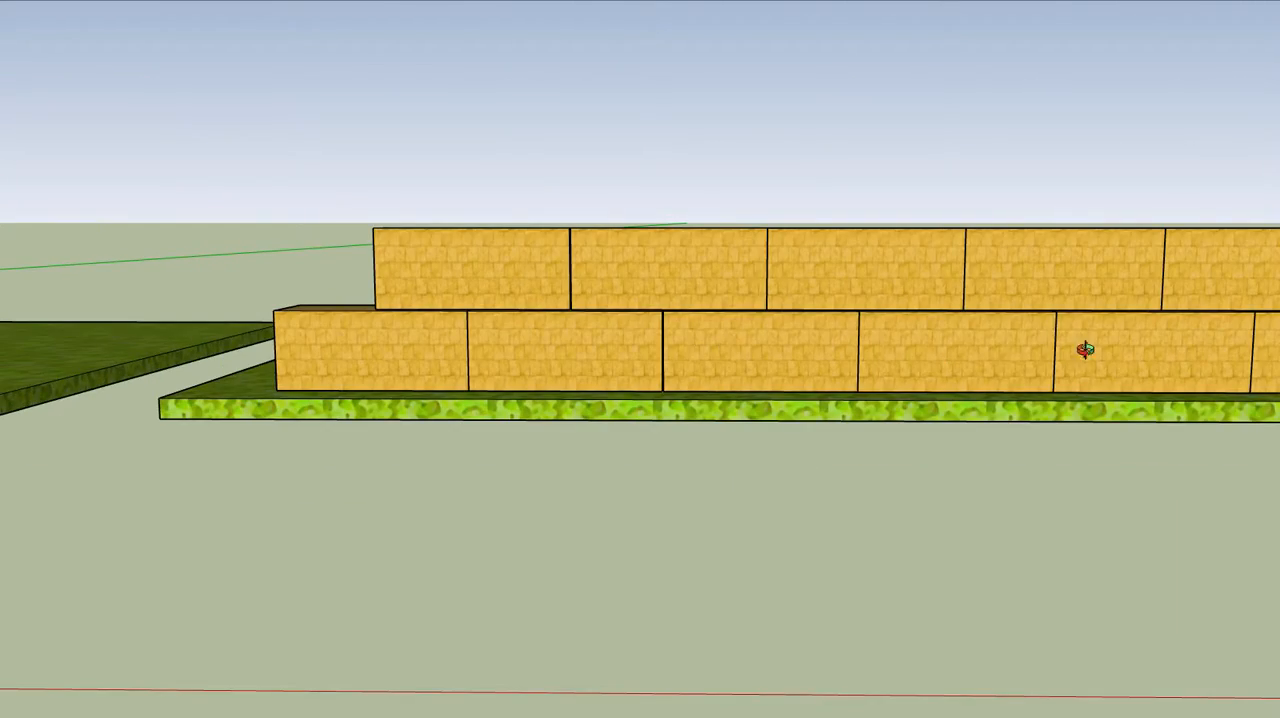
shift+middle_drag(1086, 349, 226, 343)
shift+middle_drag(1023, 346, 206, 346)
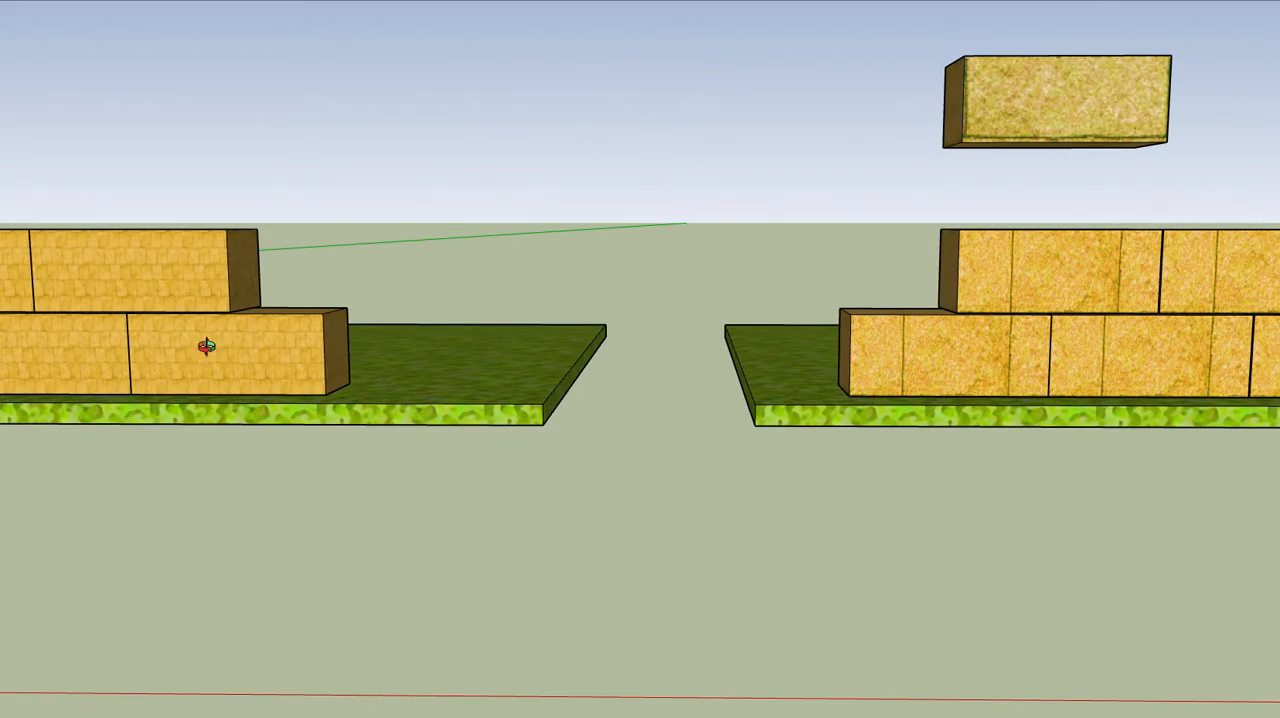
Inspect the texture seams on the orange two-course wall and compare them with the sample block floating above it
middle_drag(920, 371, 599, 280)
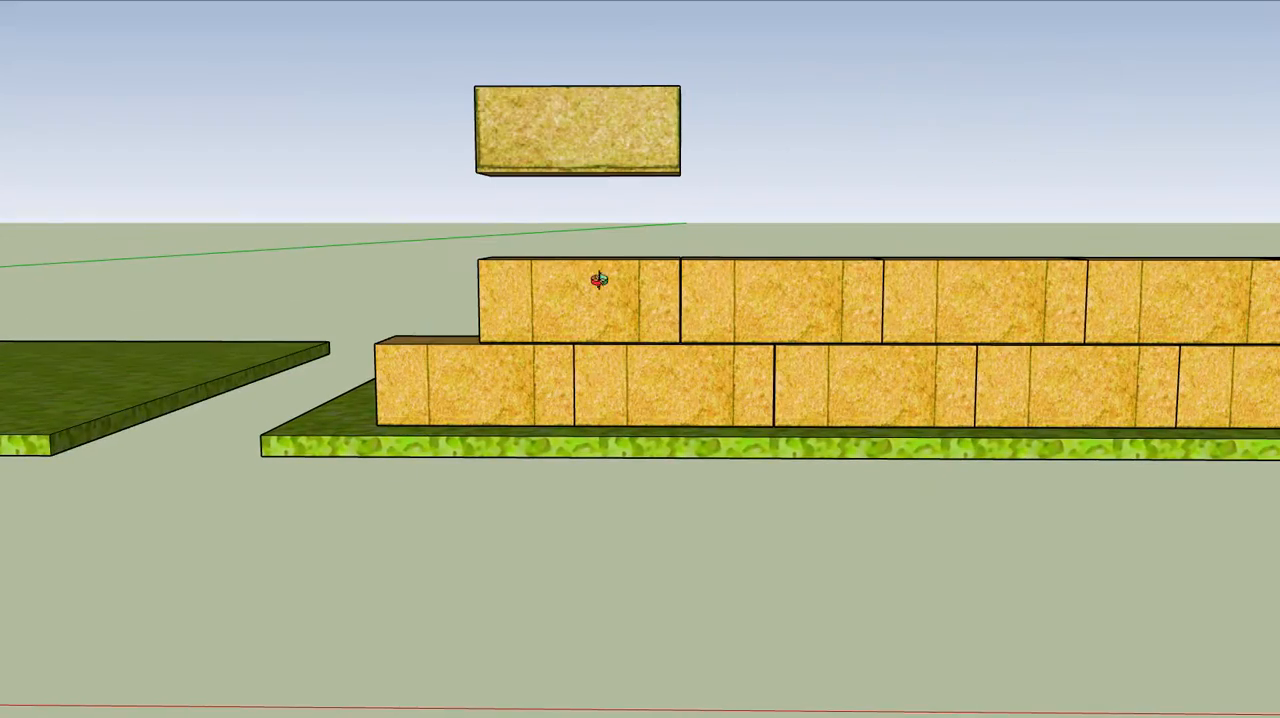
mouse_move(760, 350)
middle_down()
mouse_move(831, 334)
mouse_move(766, 349)
mouse_move(600, 437)
mouse_move(769, 378)
mouse_move(934, 400)
middle_up()
mouse_move(1186, 323)
middle_down()
mouse_move(1071, 334)
mouse_move(1045, 283)
mouse_move(1038, 215)
middle_up()
mouse_move(1206, 346)
middle_down()
mouse_move(1111, 329)
mouse_move(1078, 308)
middle_up()
scroll(1086, 371, down, 3)
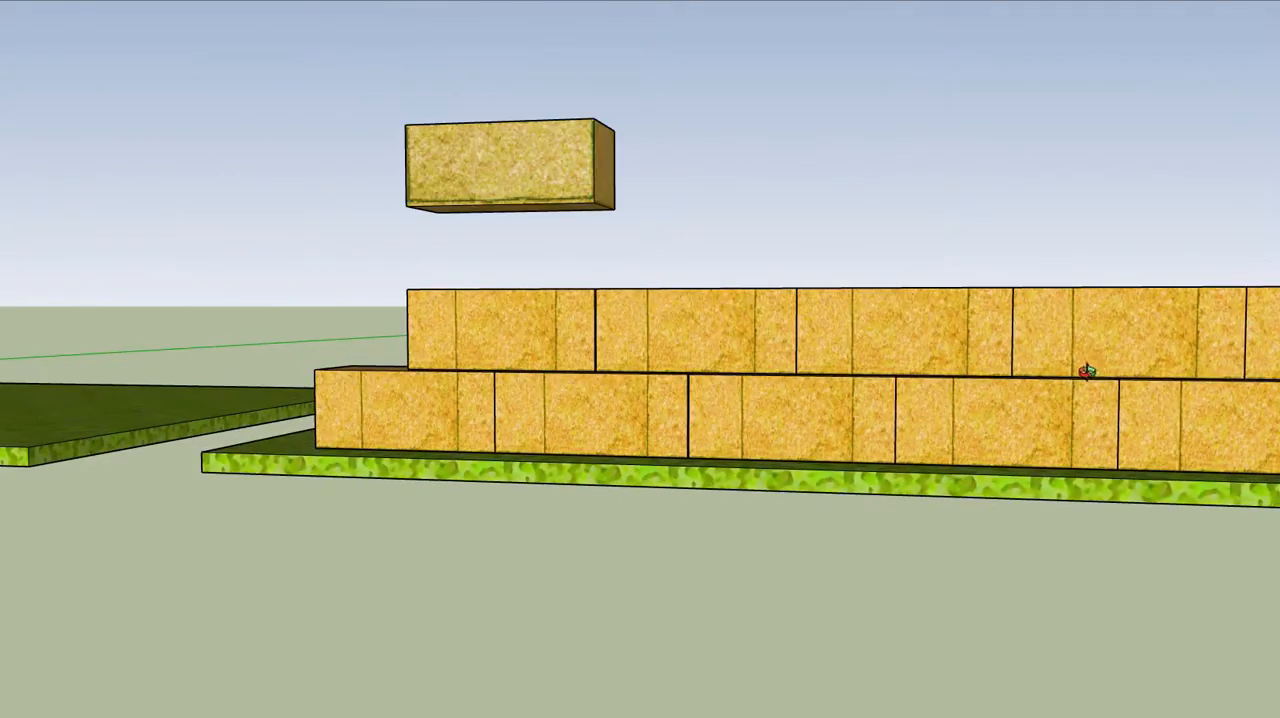
shift+middle_drag(1086, 371, 80, 367)
shift+middle_drag(943, 369, 400, 335)
shift+middle_drag(951, 286, 285, 298)
Compare the pale small-stone wall and the mottled block wall beside it with the sample blocks floating above them
middle_drag(525, 305, 589, 352)
scroll(589, 352, down, 5)
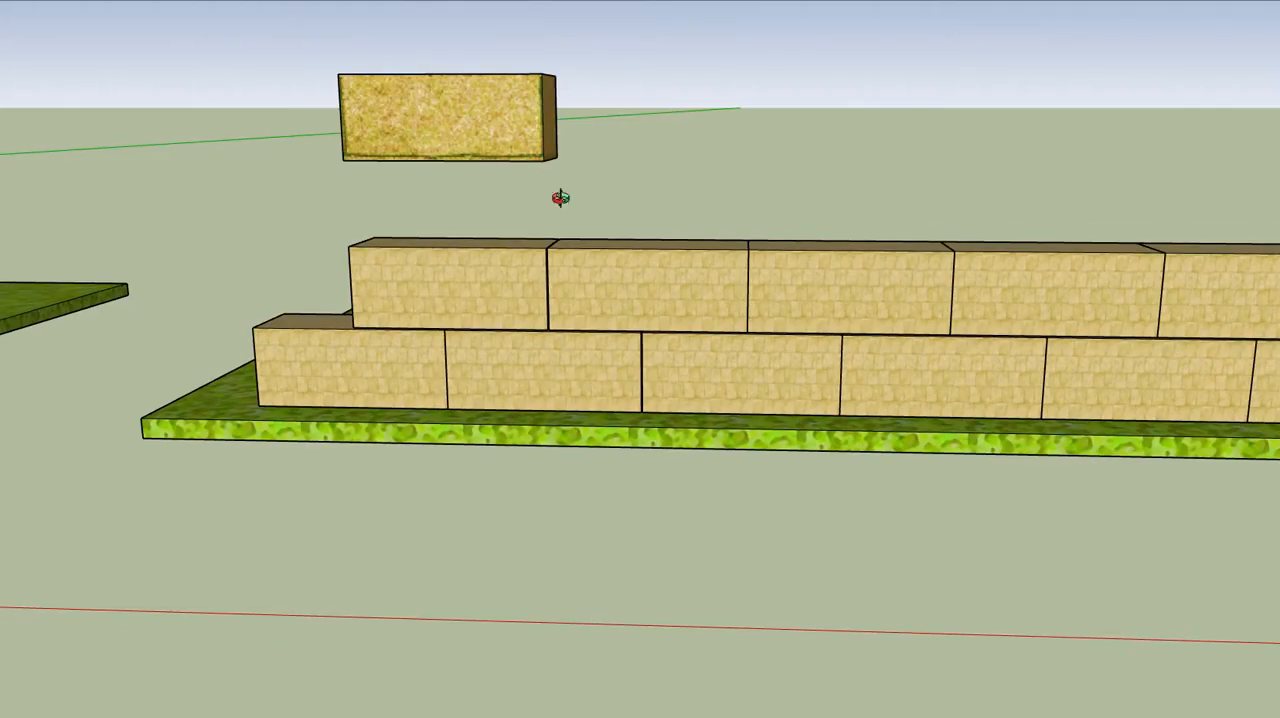
scroll(626, 271, up, 6)
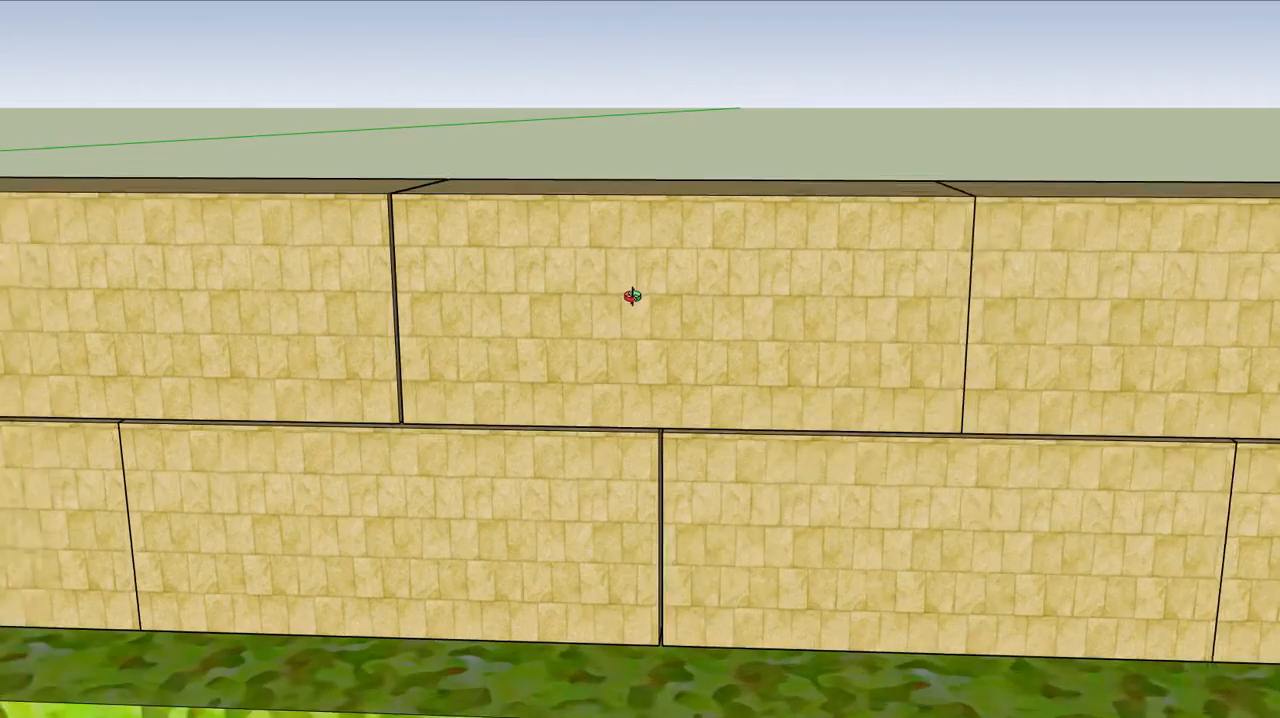
scroll(646, 278, down, 5)
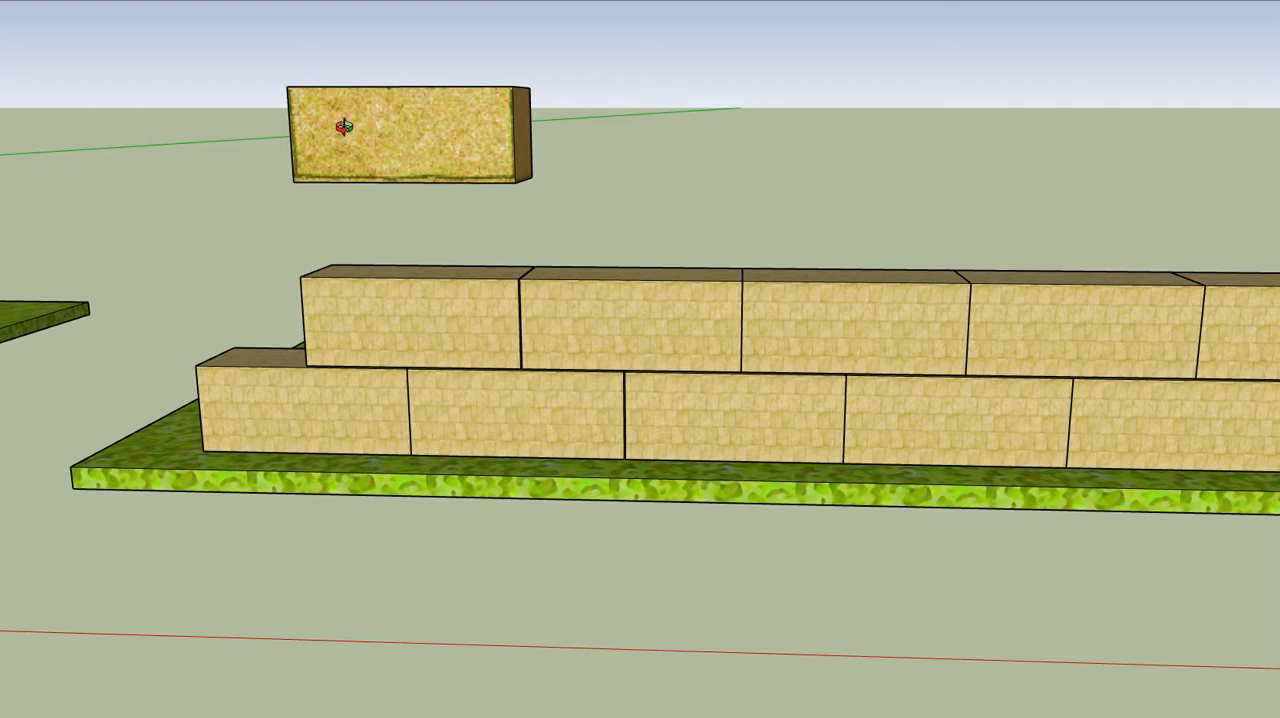
scroll(829, 266, down, 5)
shift+middle_drag(925, 337, 306, 274)
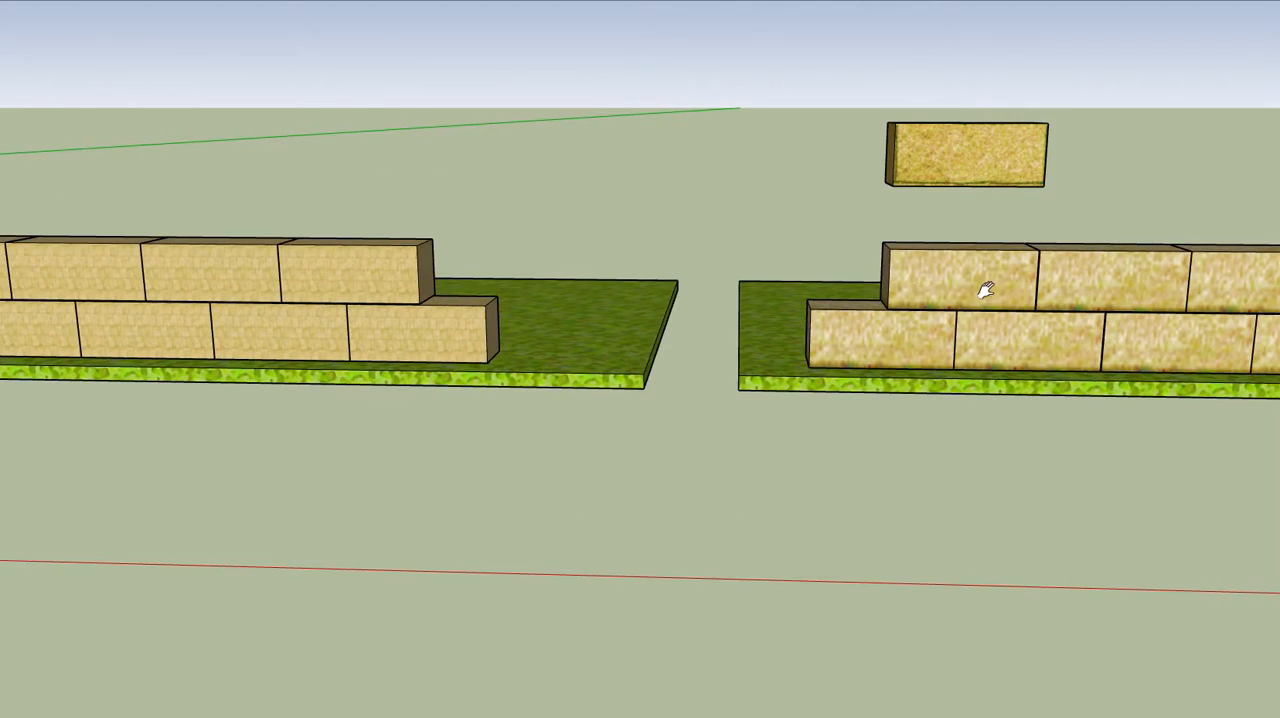
shift+middle_drag(985, 290, 1020, 317)
middle_drag(817, 286, 514, 293)
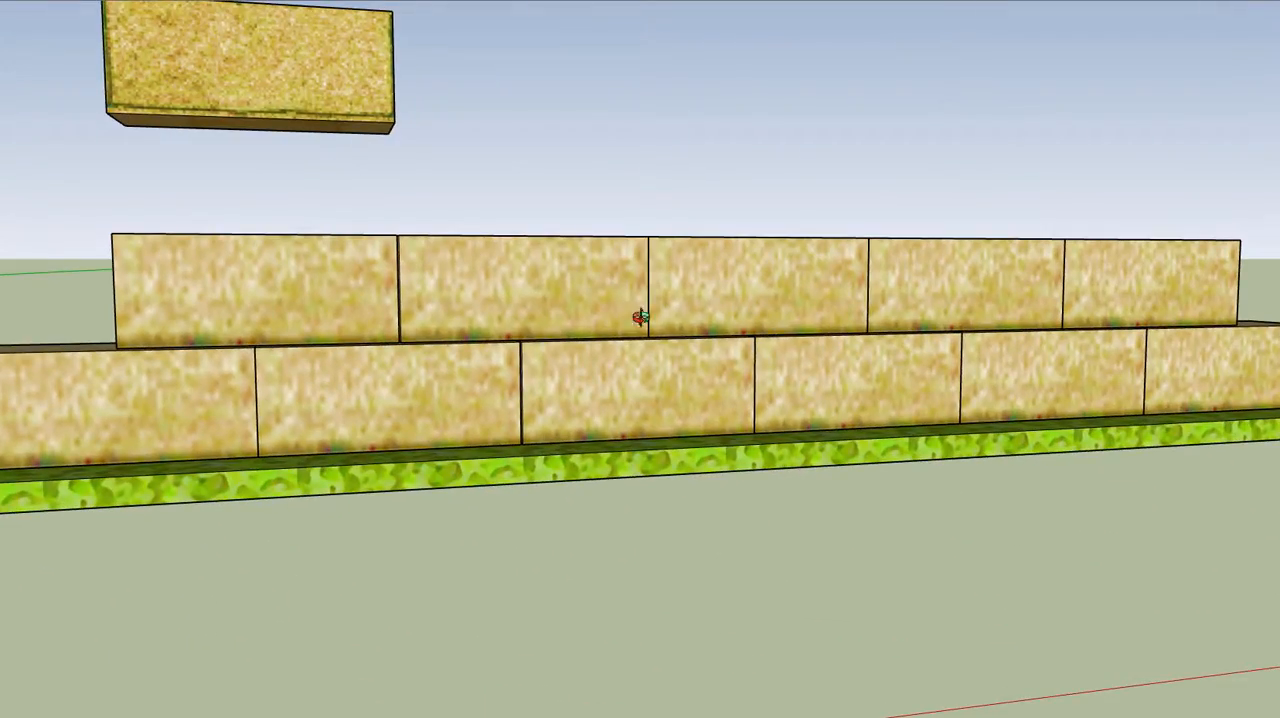
middle_drag(800, 324, 789, 322)
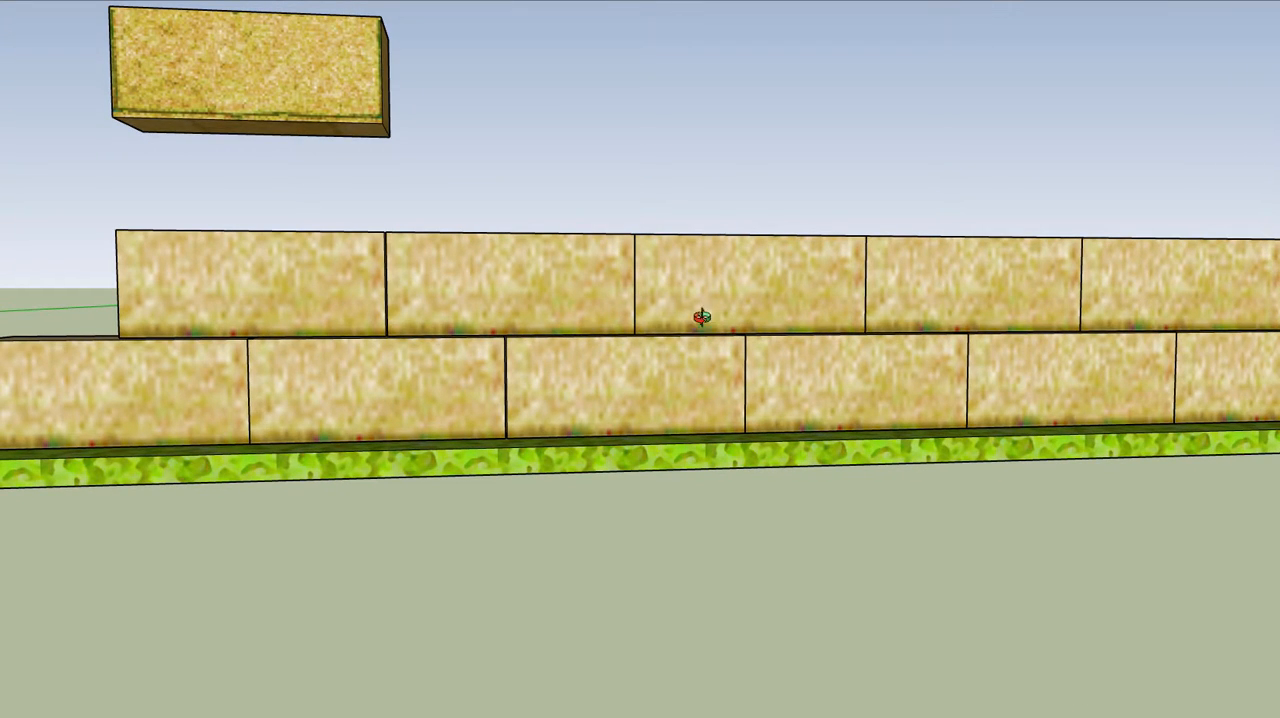
scroll(702, 317, down, 3)
shift+middle_drag(967, 315, 425, 311)
shift+middle_drag(850, 310, 209, 298)
middle_drag(551, 307, 388, 400)
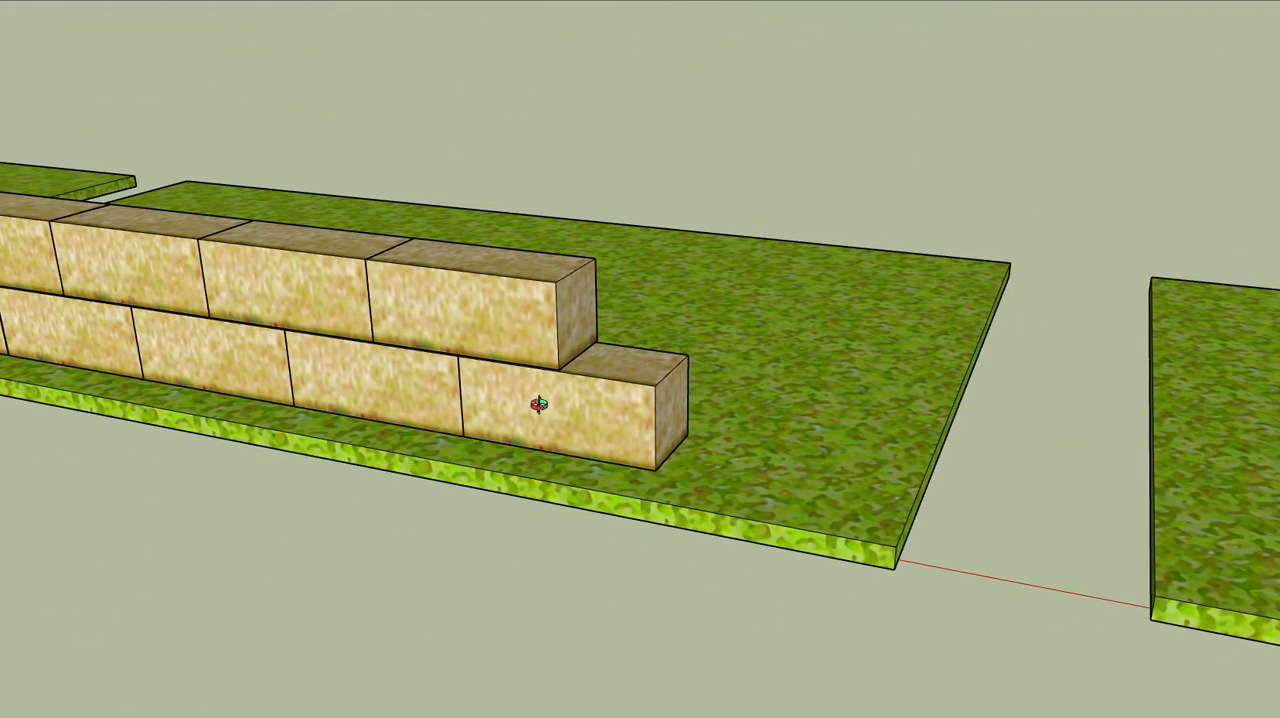
Examine the edge treatments of the separate blocks and the rough surface of the large block on the last grass slabs
shift+middle_drag(1134, 430, 15, 280)
middle_drag(752, 366, 760, 400)
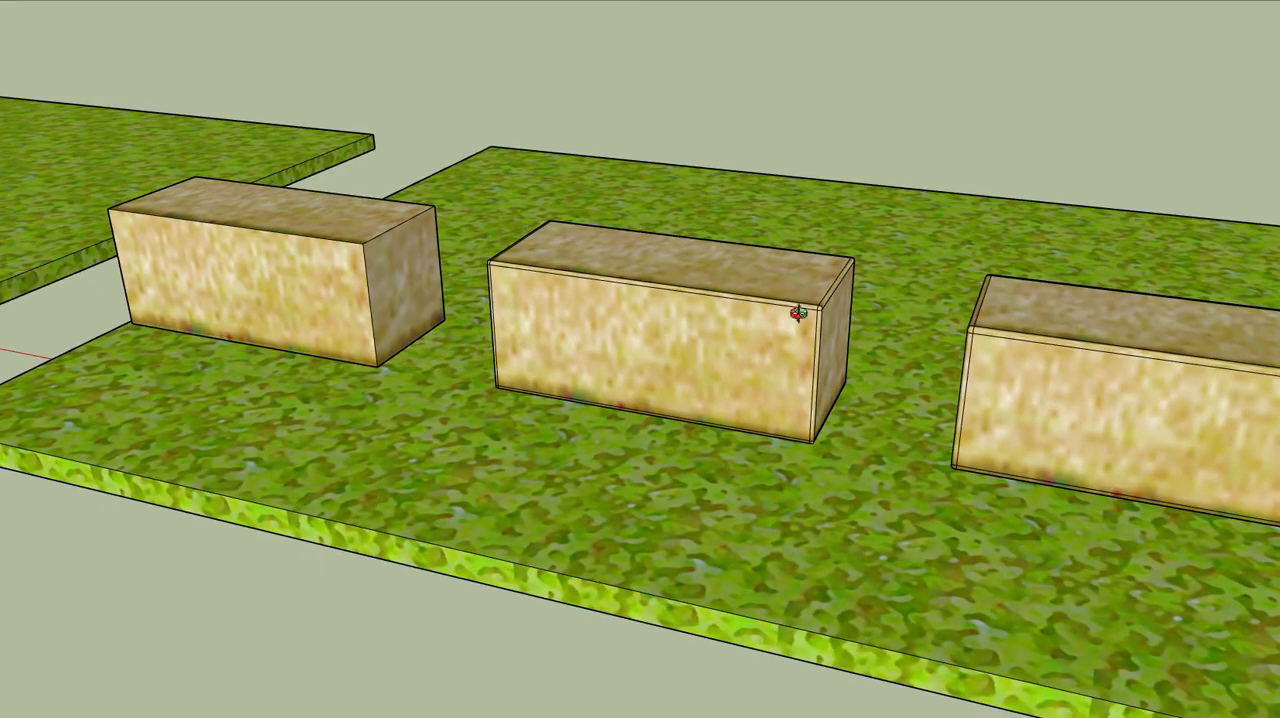
shift+middle_drag(1029, 345, 560, 346)
middle_drag(797, 385, 910, 450)
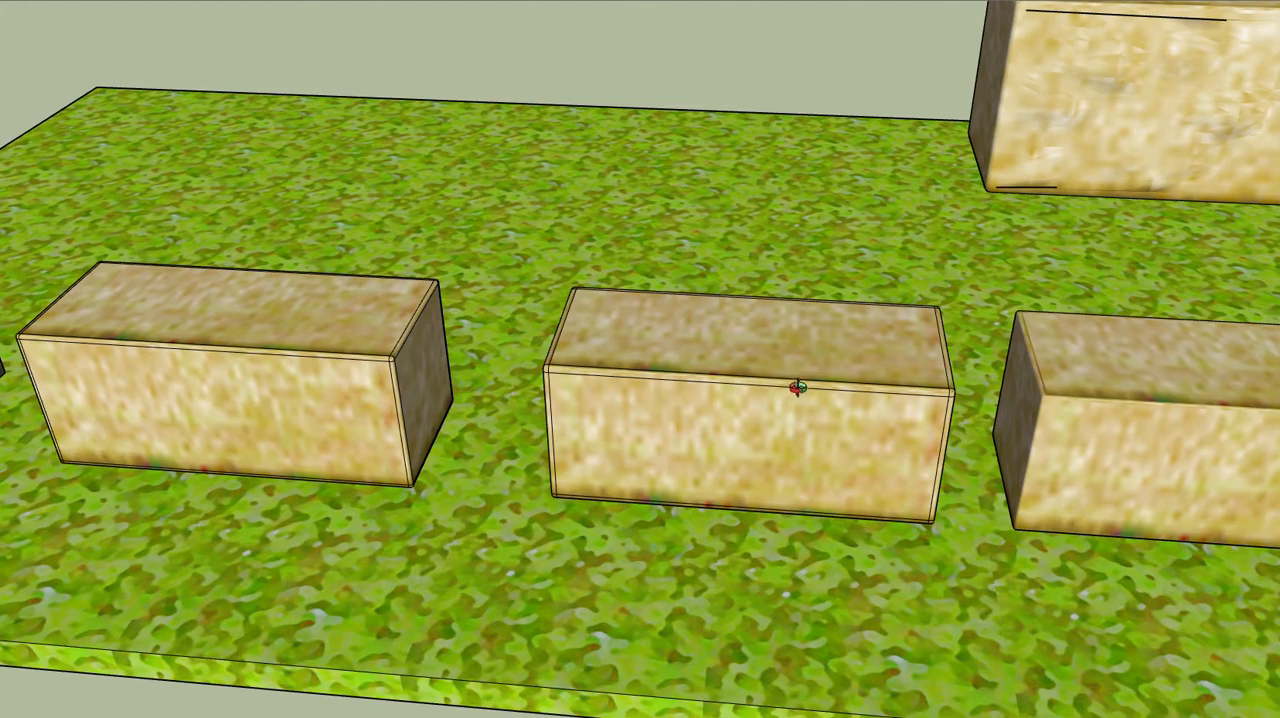
scroll(734, 369, down, 2)
shift+middle_drag(856, 354, 697, 294)
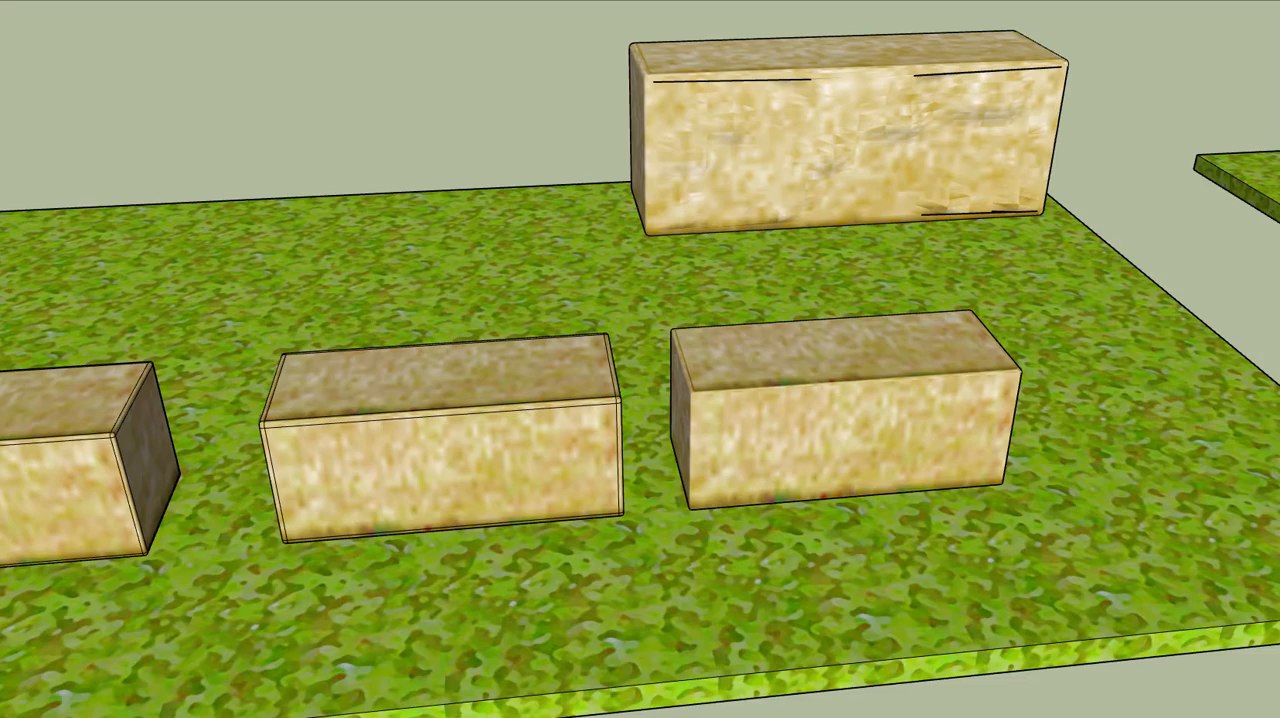
middle_drag(918, 415, 942, 374)
scroll(787, 163, up, 4)
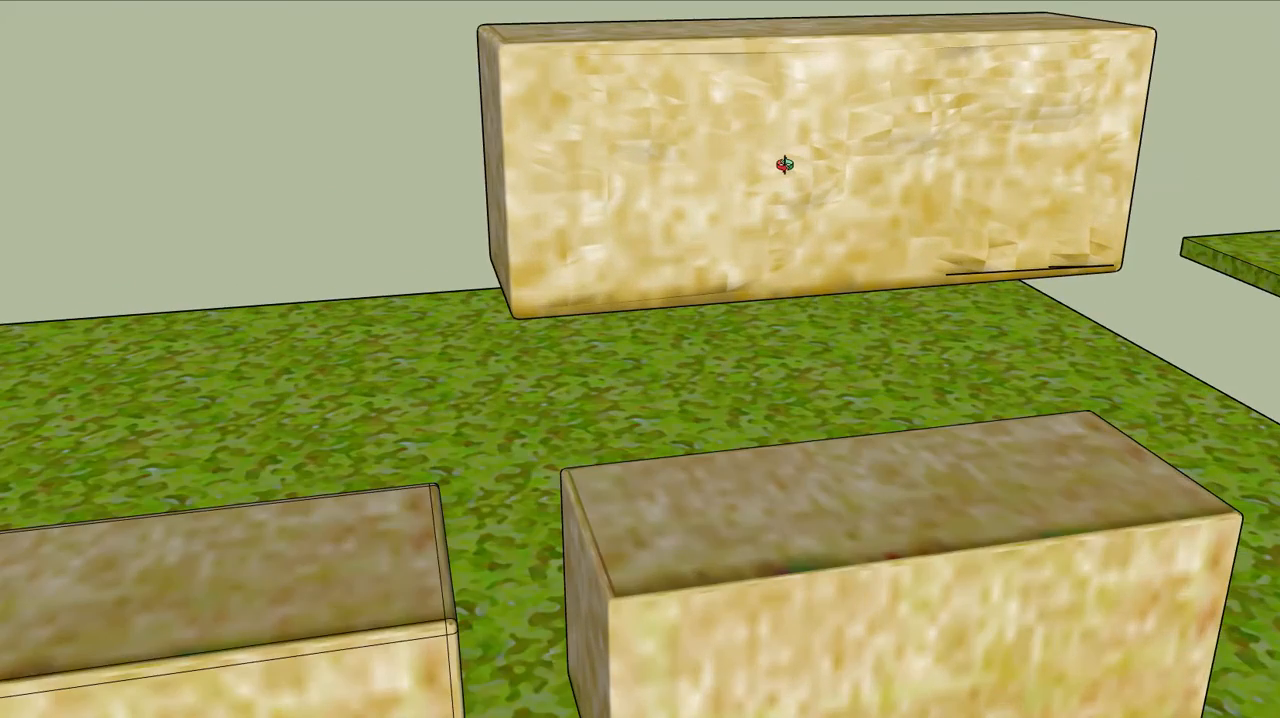
scroll(785, 164, down, 1)
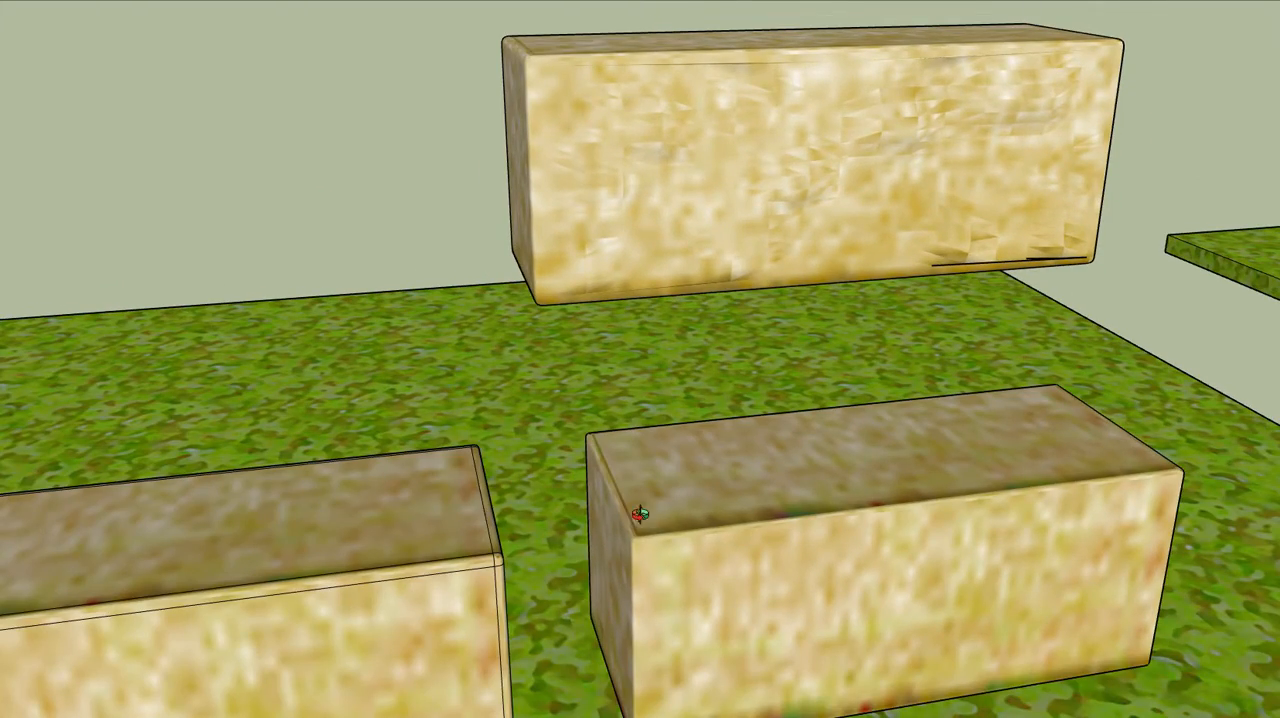
middle_drag(640, 514, 672, 436)
scroll(540, 375, down, 3)
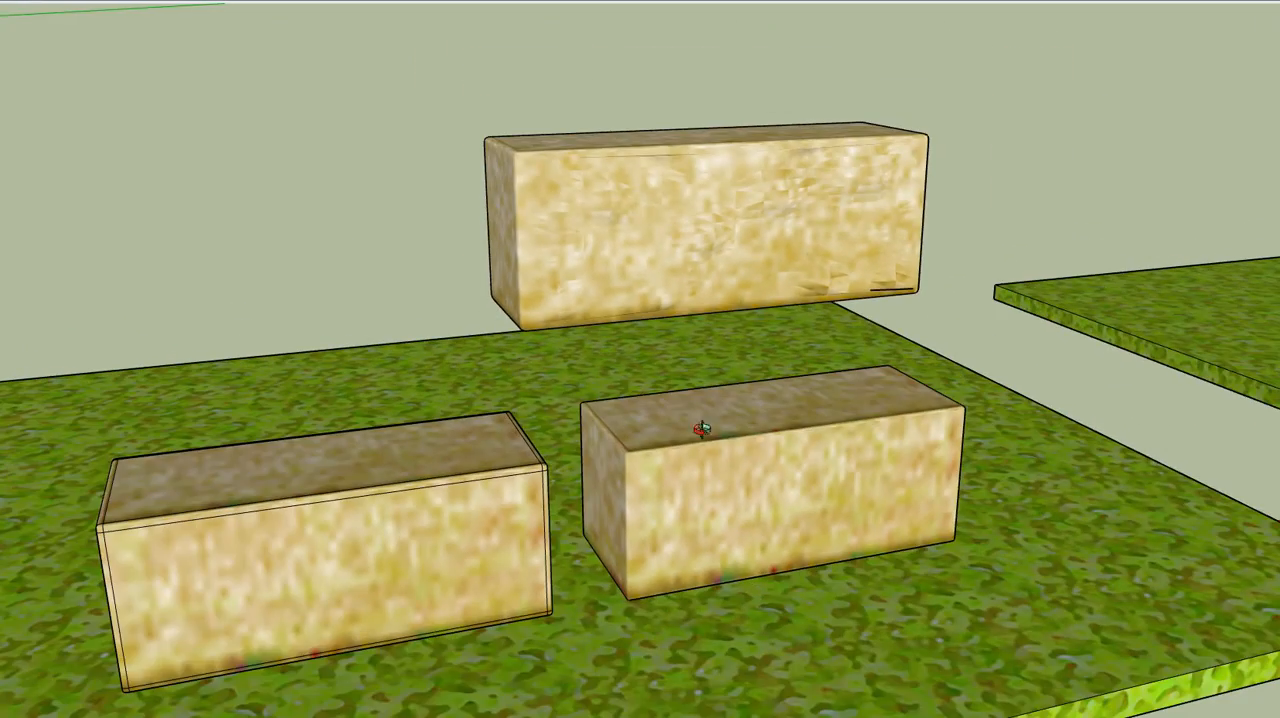
middle_drag(606, 289, 909, 271)
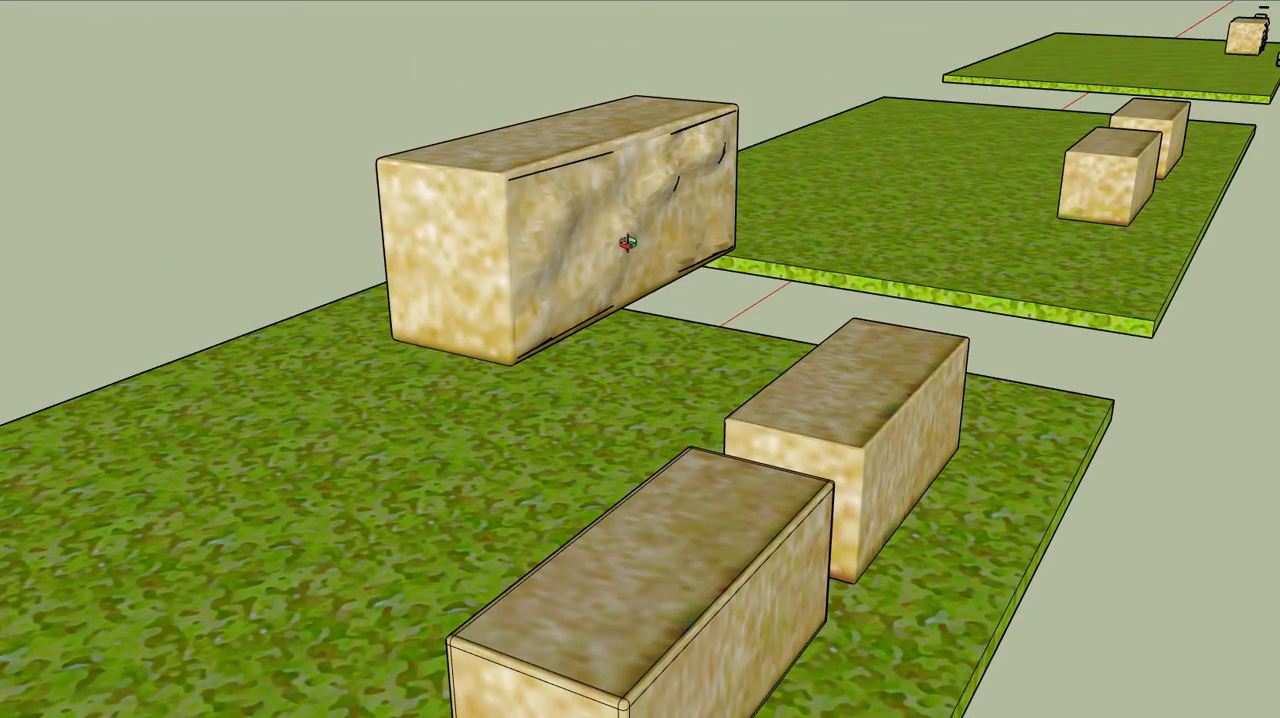
Show the model's hidden geometry and open the rounded-edge block in front of the large rough block for editing
middle_drag(586, 223, 403, 229)
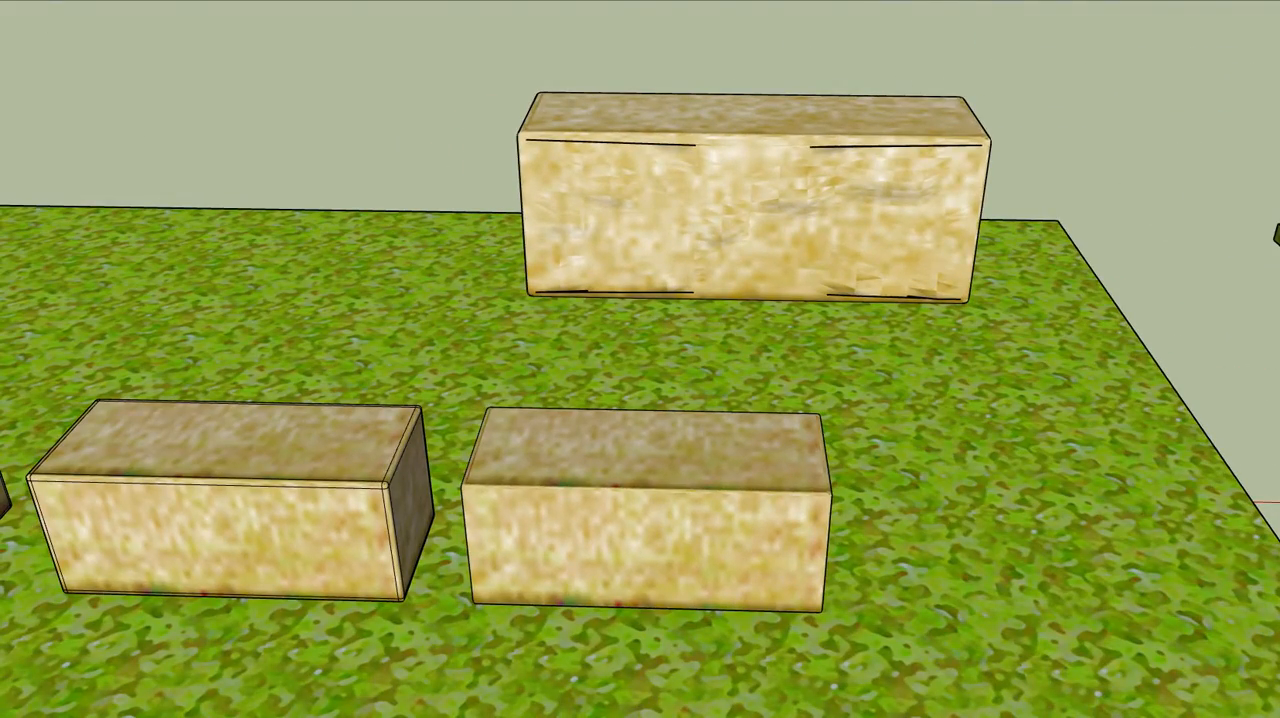
click(640, 524)
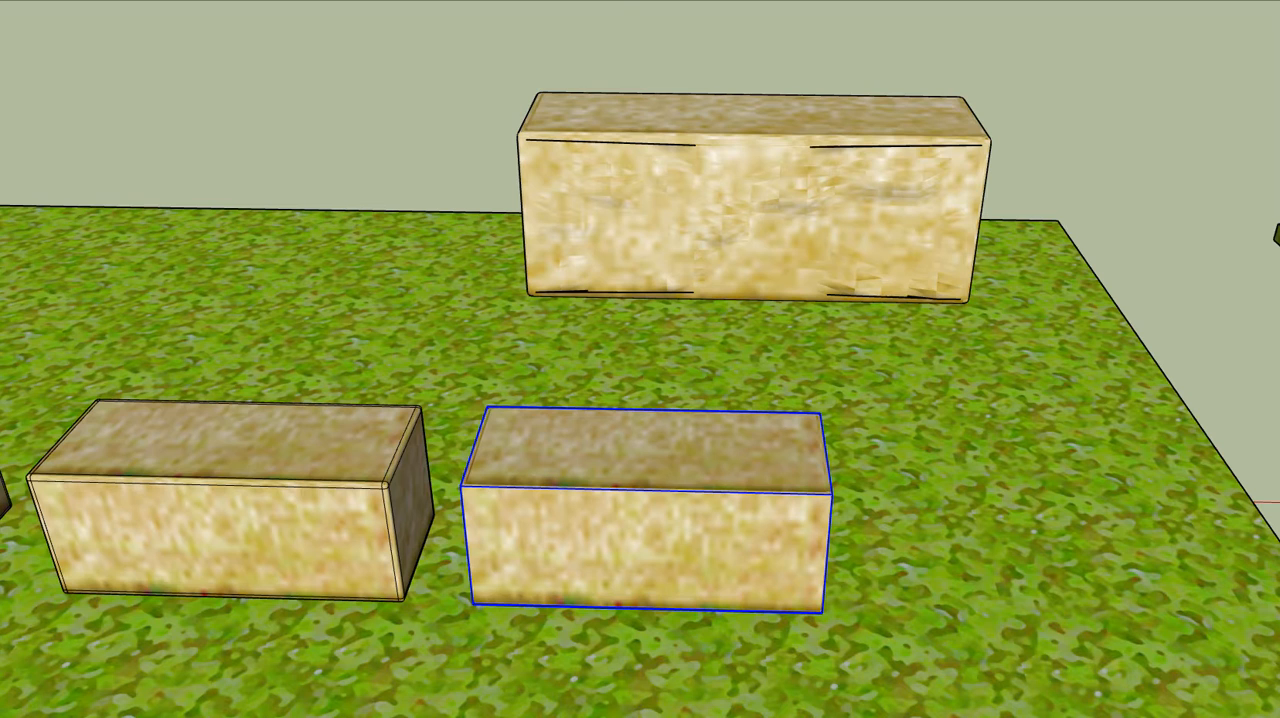
click(0, 0)
click(28, 19)
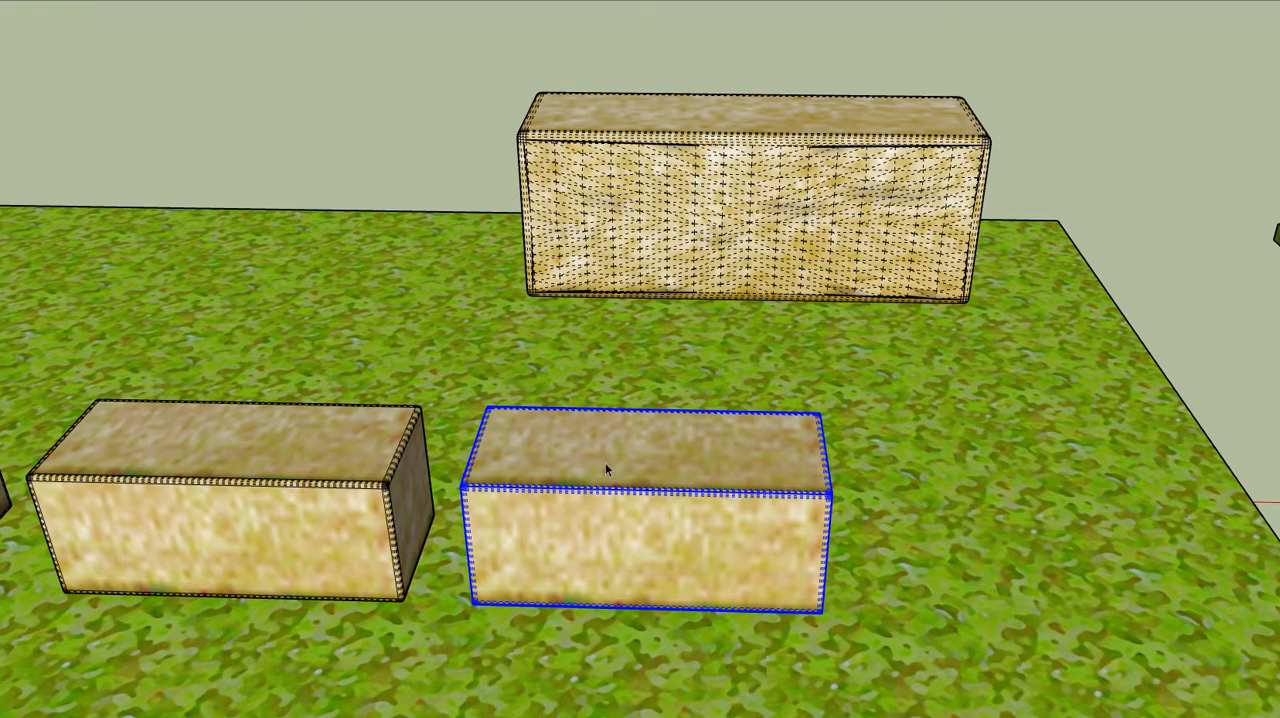
double_click(645, 548)
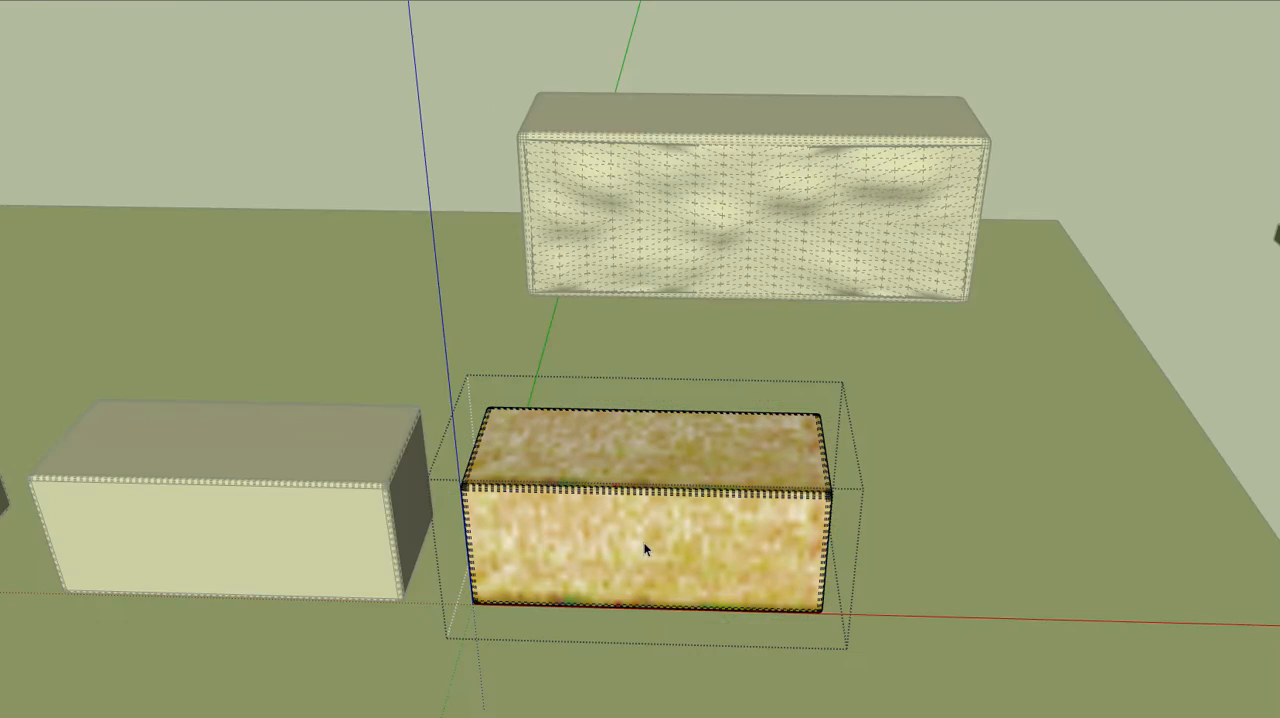
Try subdividing all of the block's faces, and undo the subdivision
triple_click(645, 548)
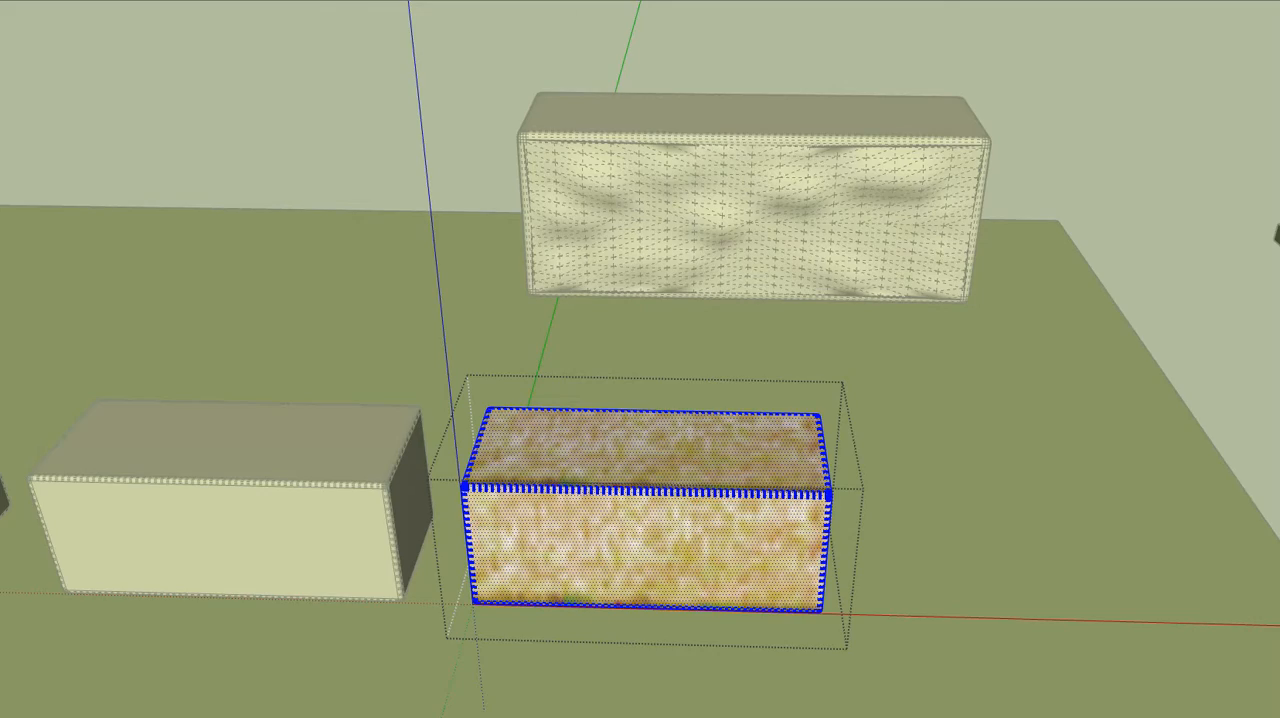
scroll(632, 550, up, 8)
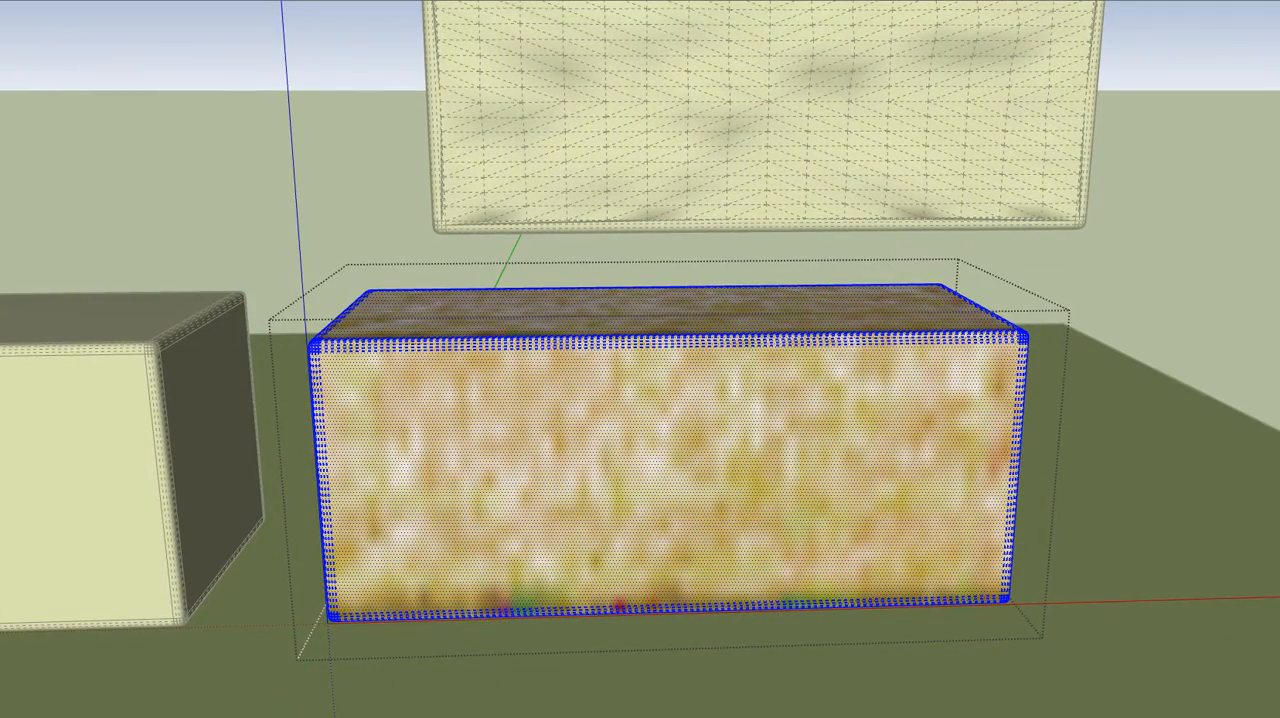
click(2, 32)
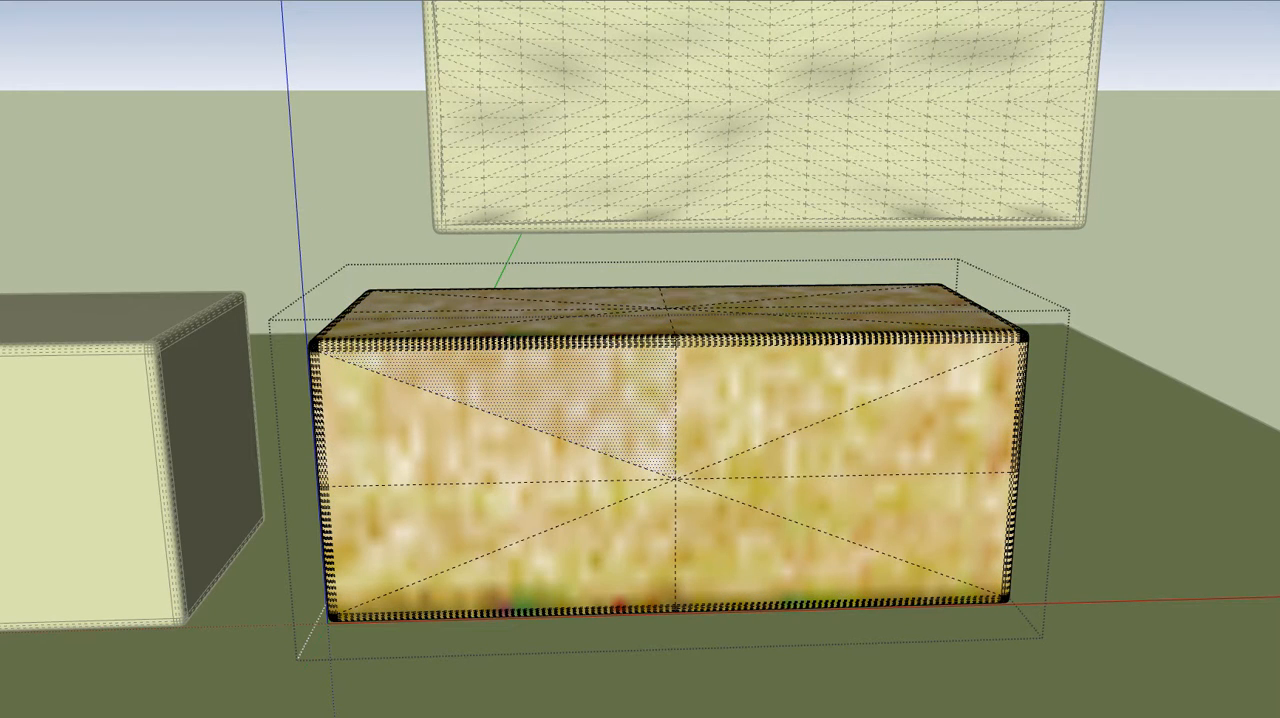
click(2, 2)
click(8, 2)
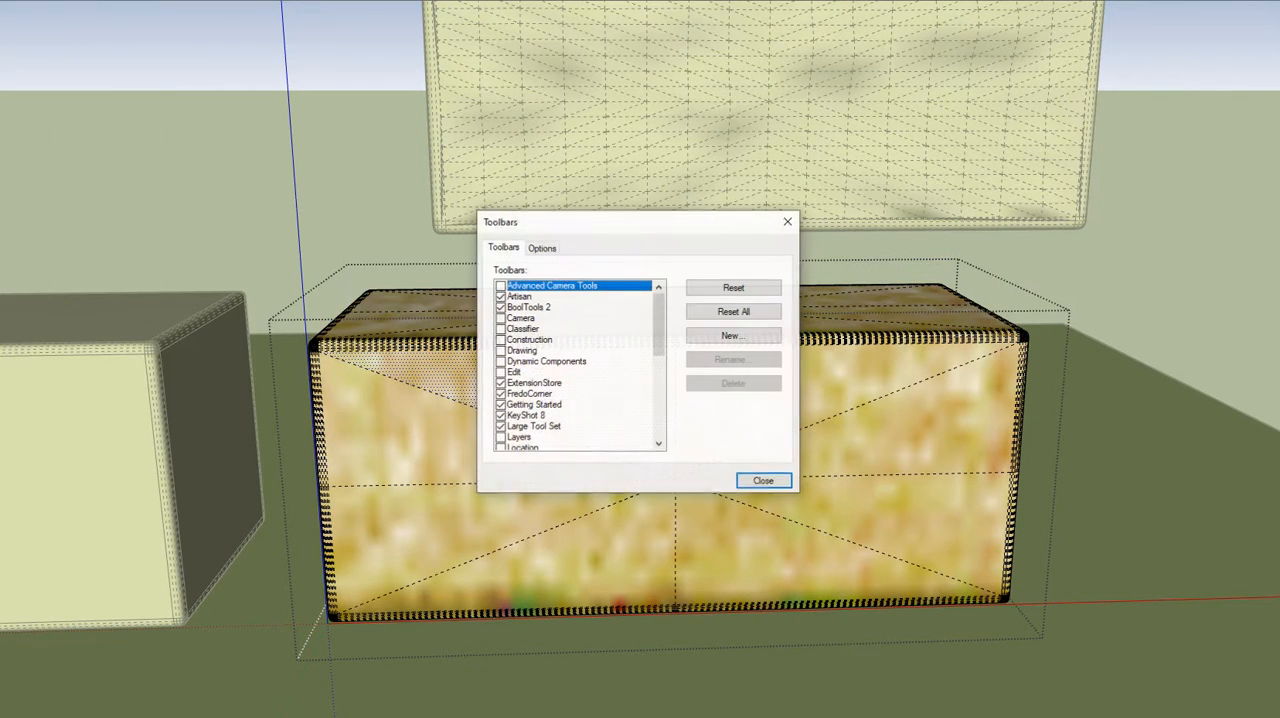
click(787, 222)
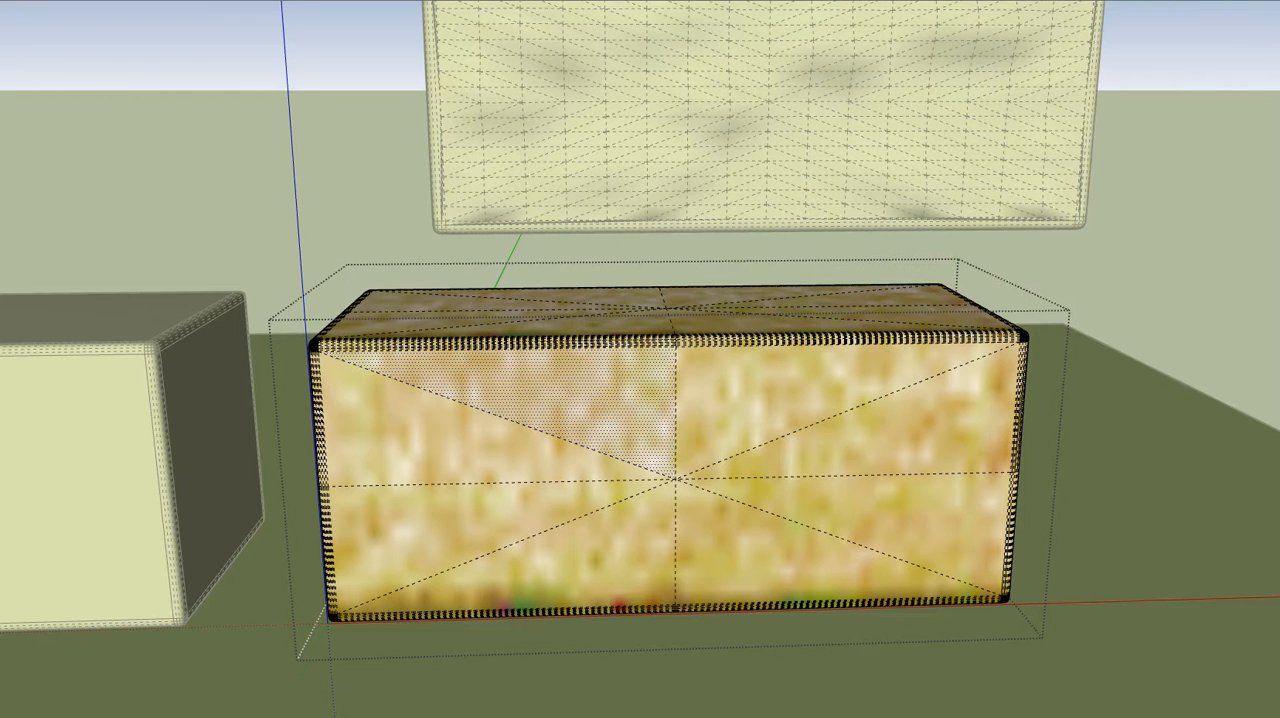
click(2, 2)
click(20, 2)
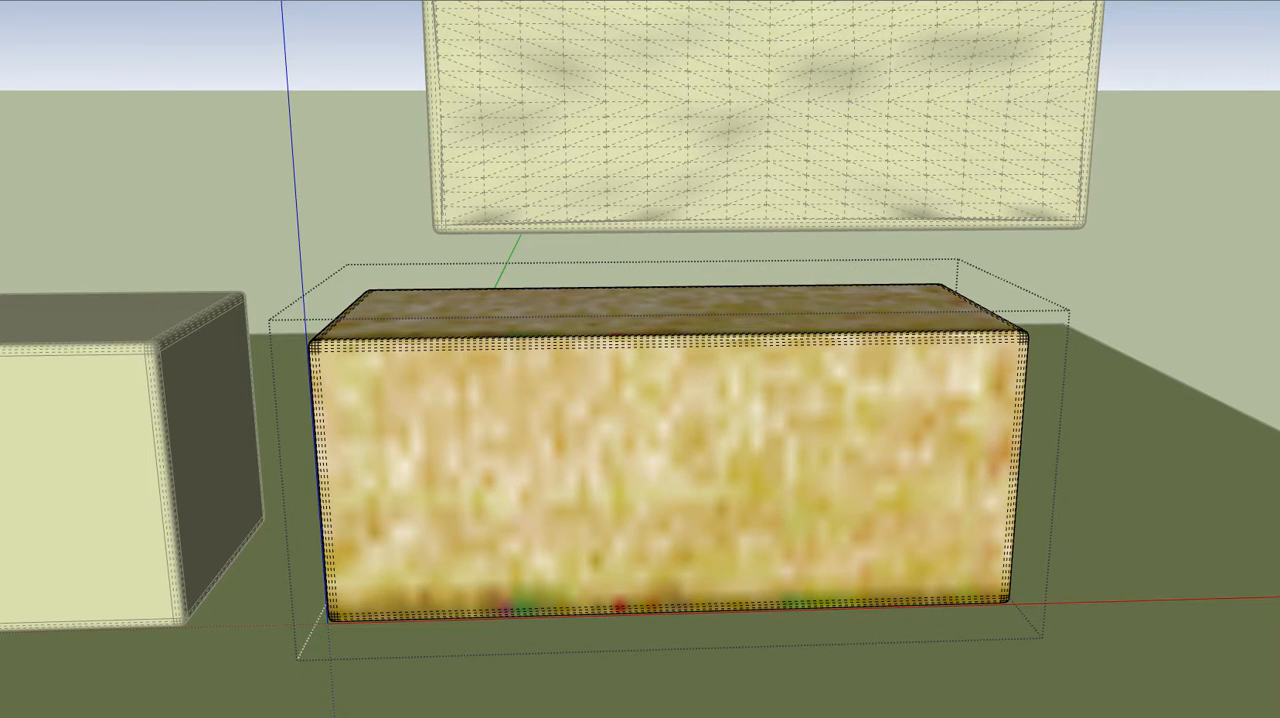
Subdivide only the block's front face into a fine mesh and sculpt it with the Sculpt Brush into an uneven rock surface
click(666, 503)
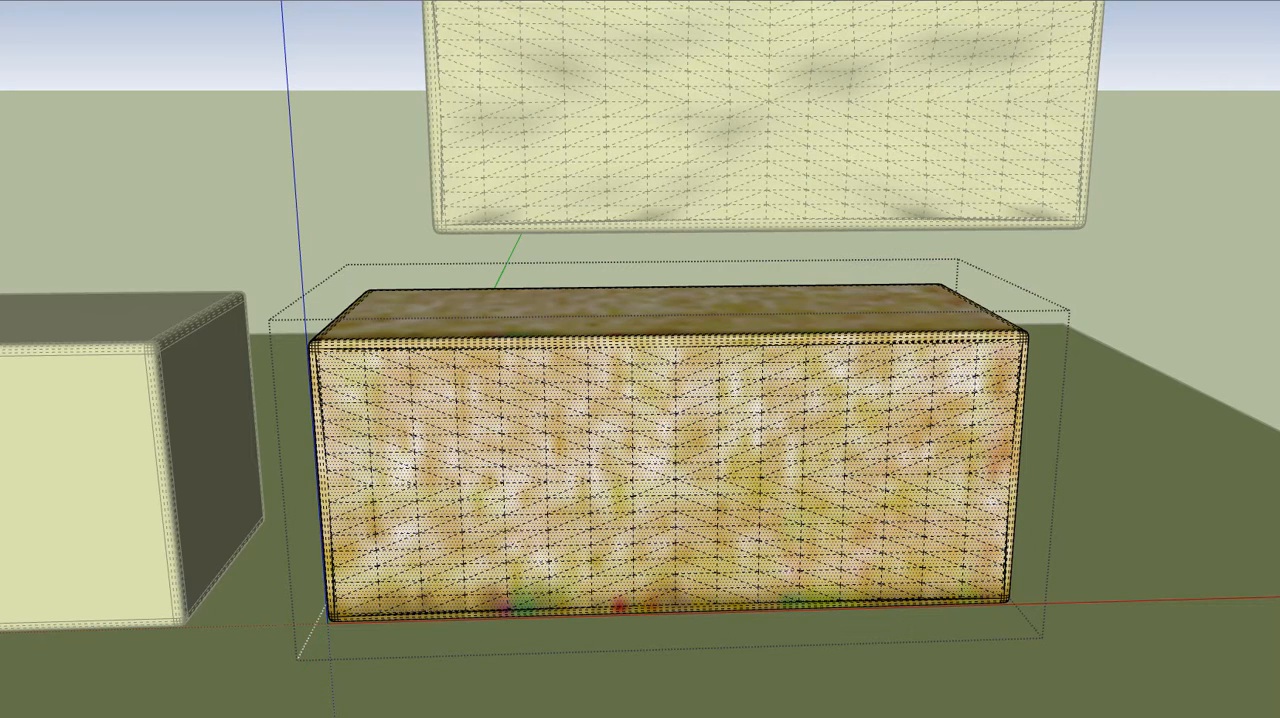
drag(340, 100, 566, 149)
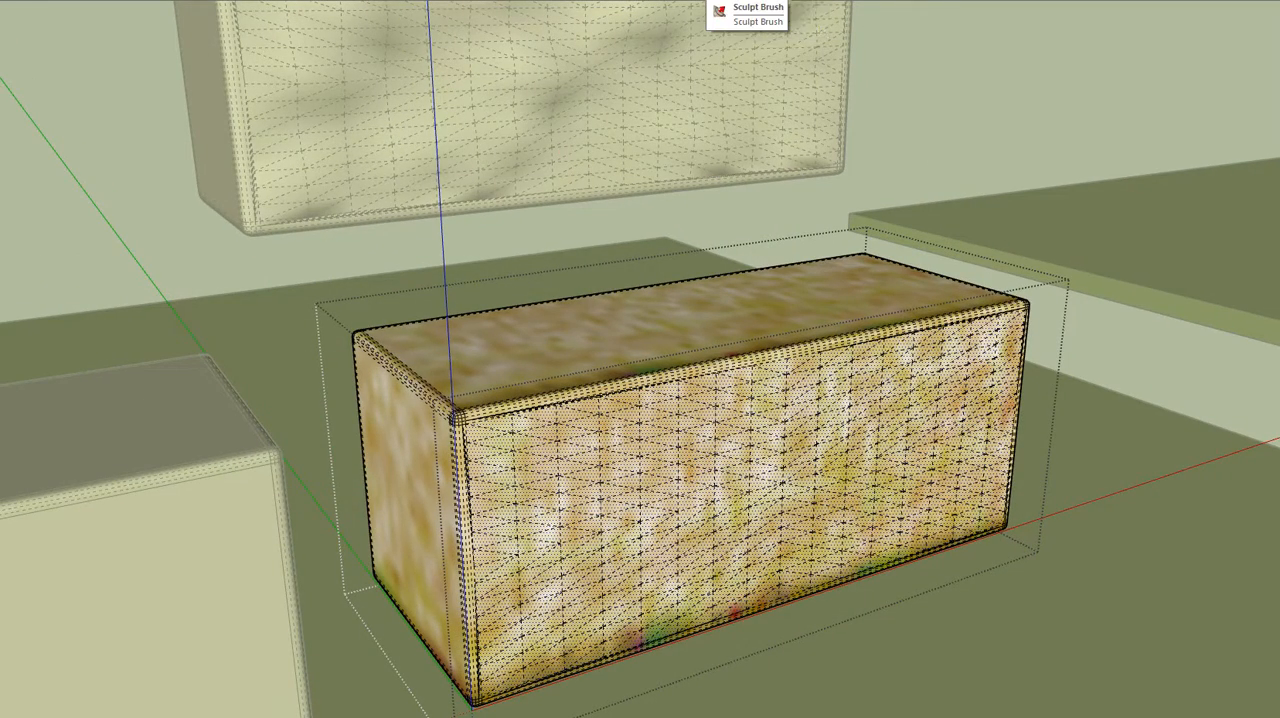
click(707, 1)
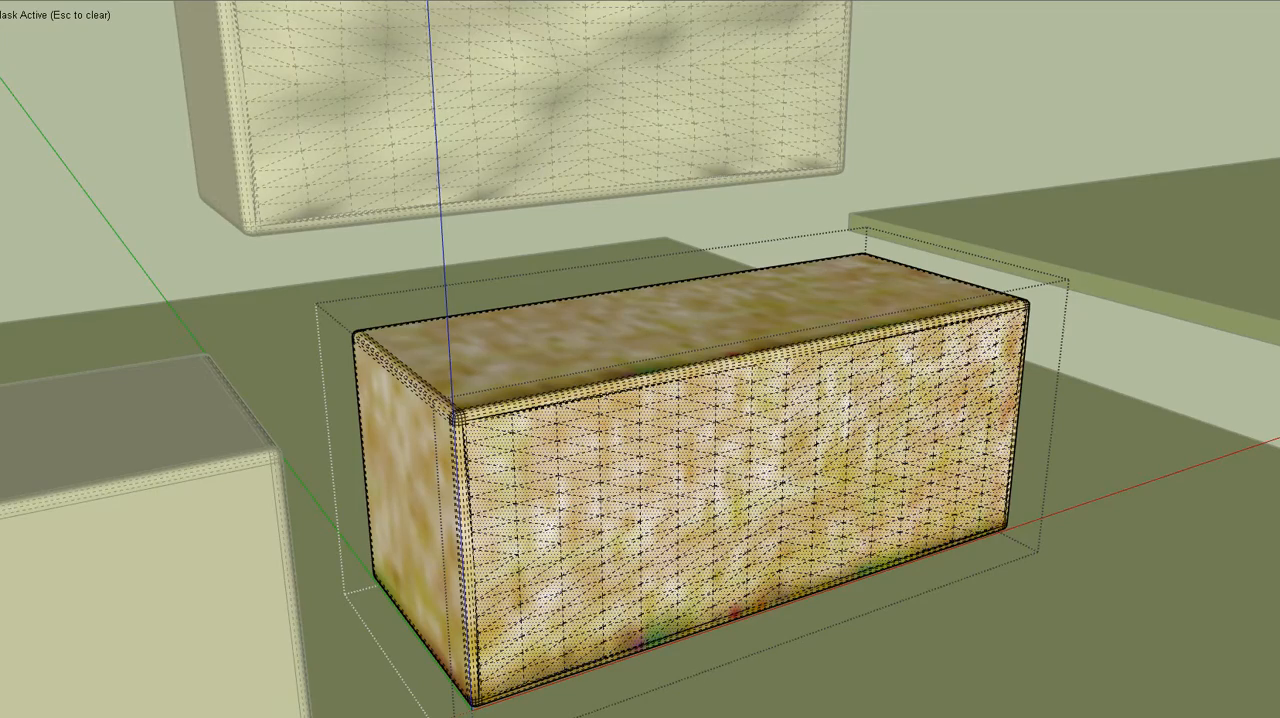
middle_drag(541, 244, 698, 288)
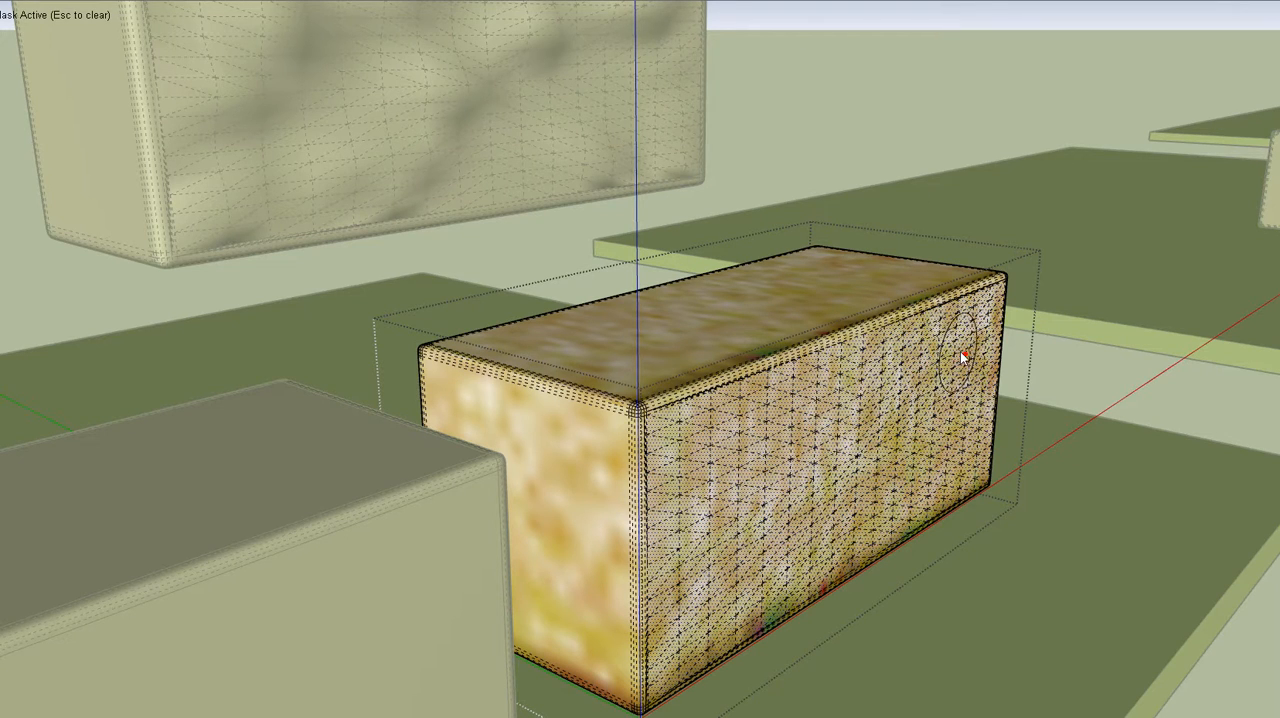
drag(901, 378, 854, 446)
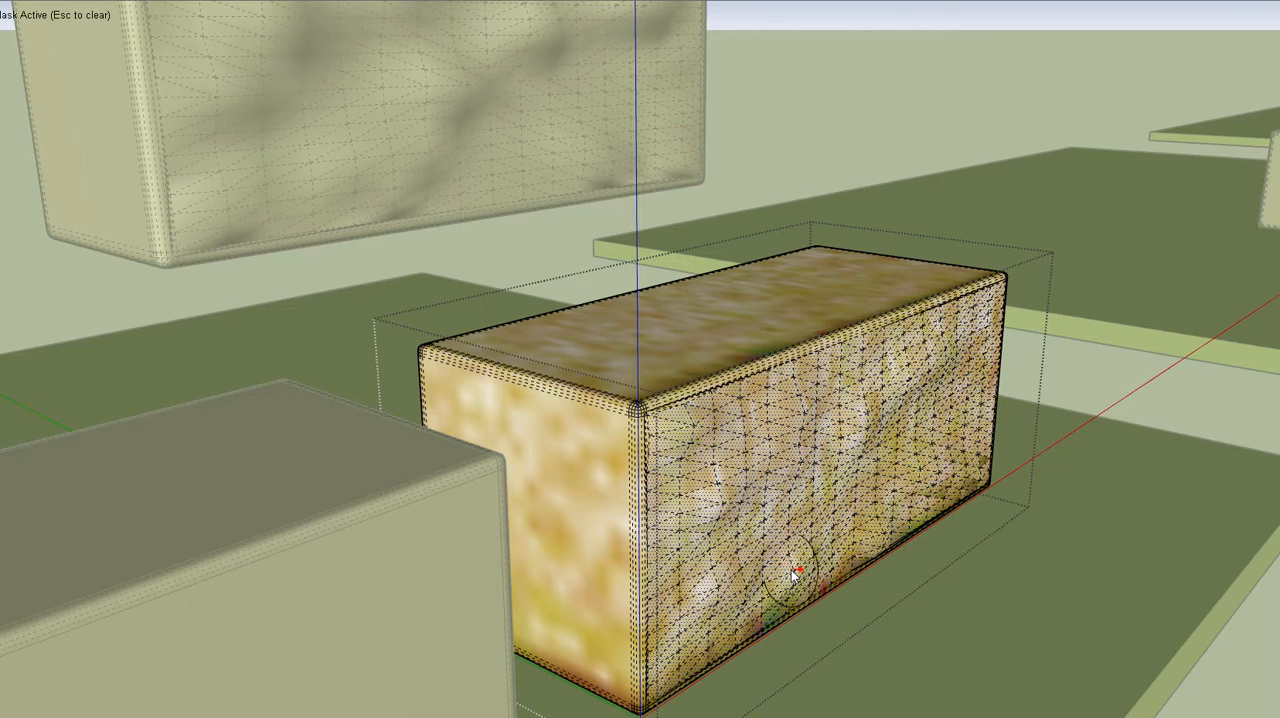
mouse_move(791, 569)
mouse_down()
mouse_move(835, 554)
mouse_move(774, 543)
mouse_move(741, 554)
mouse_move(667, 676)
mouse_move(668, 664)
mouse_up()
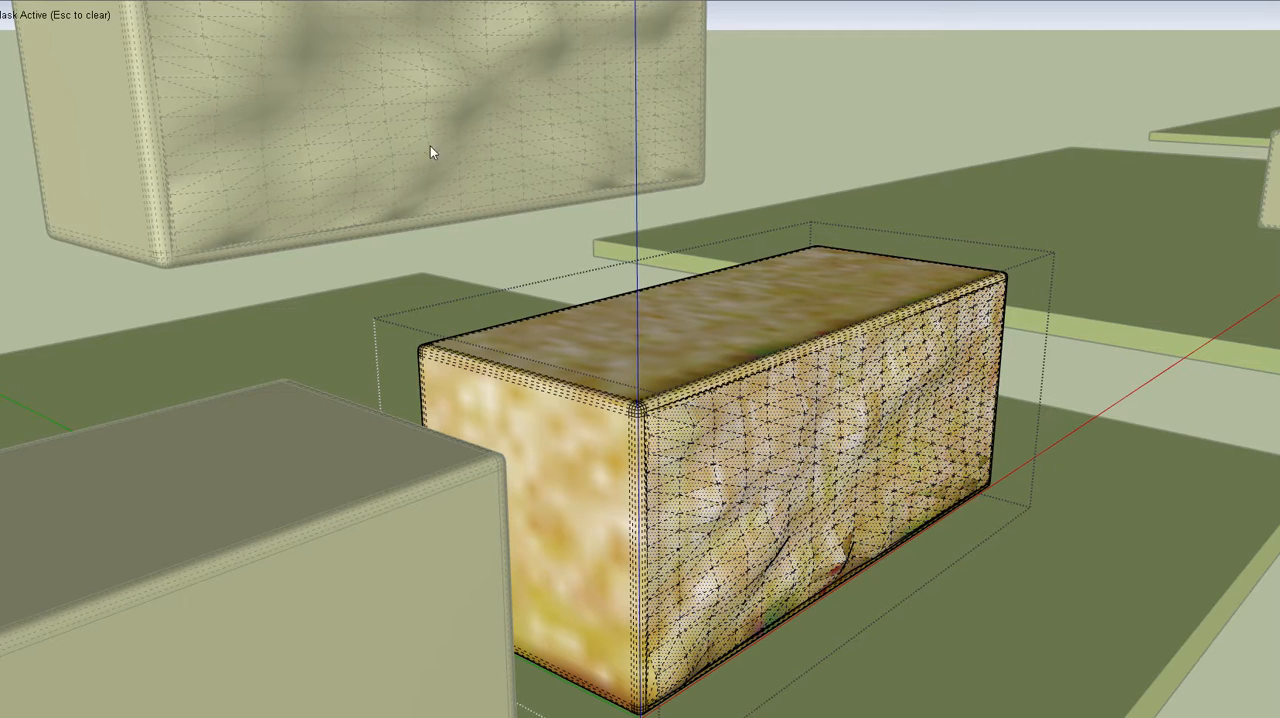
Hide the hidden geometry again and leave the sculpted block's editing context
key(space)
click(1, 1)
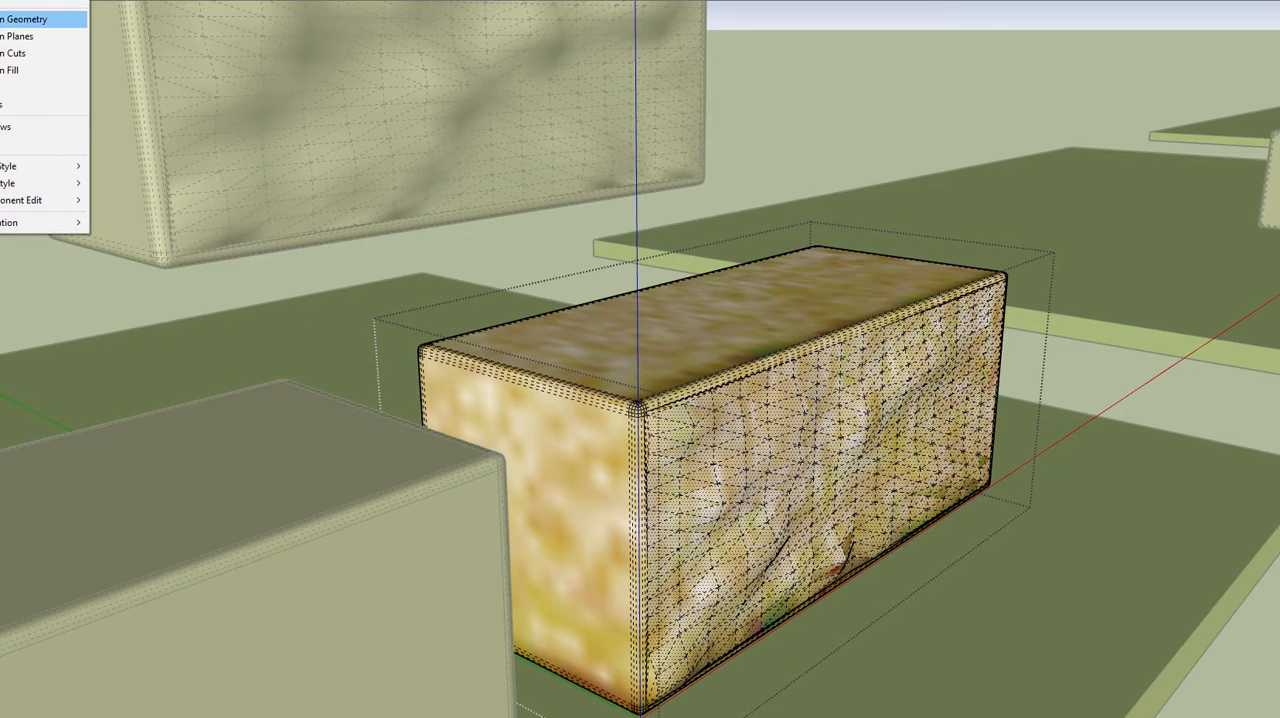
click(40, 19)
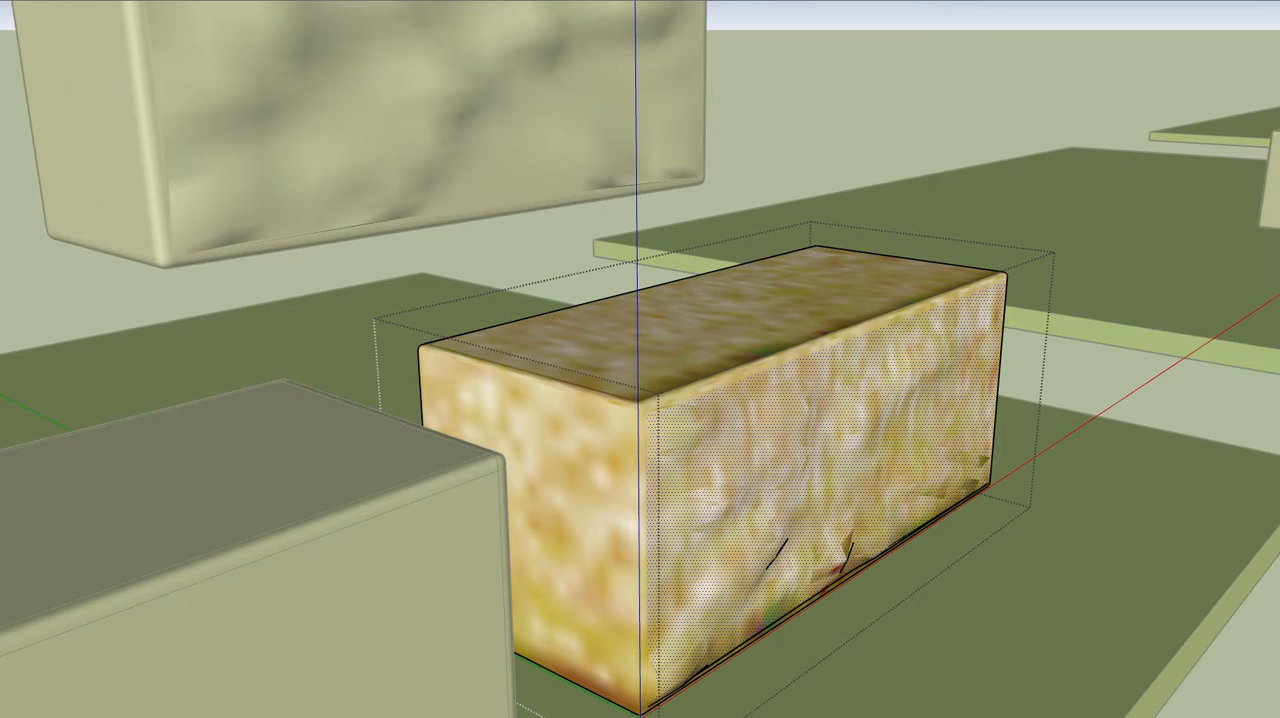
scroll(726, 340, down, 3)
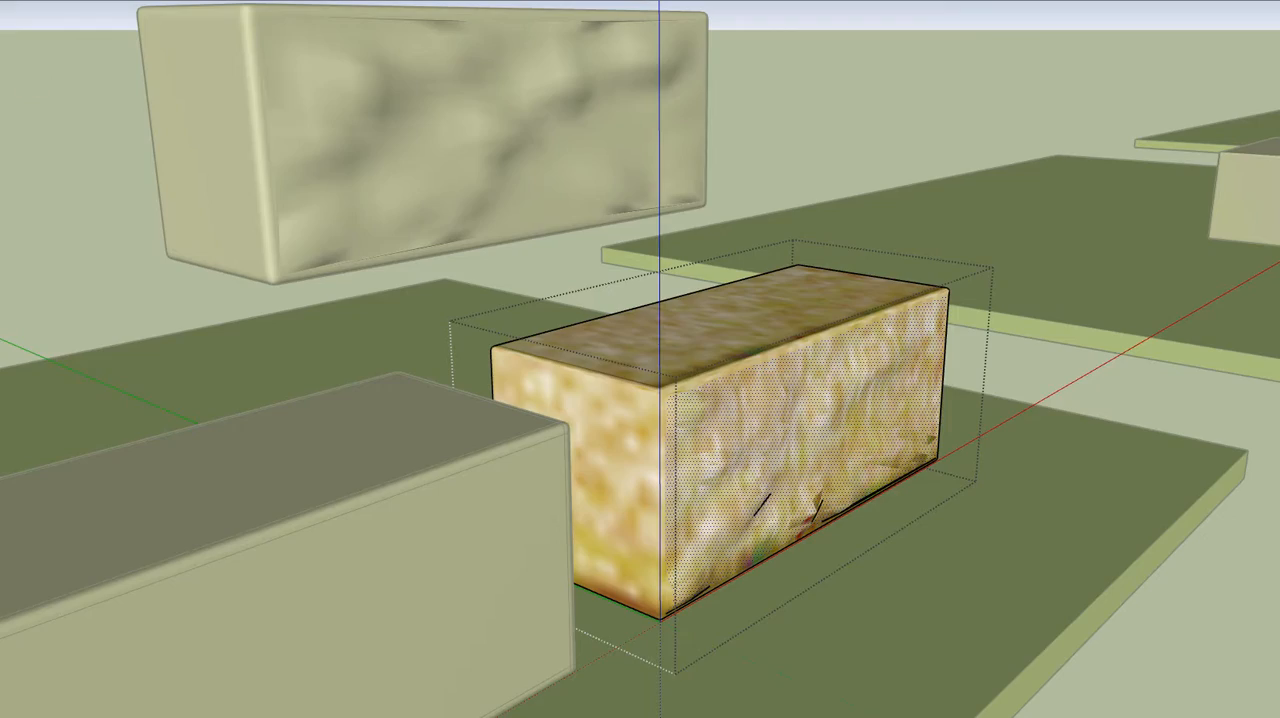
click(12, 76)
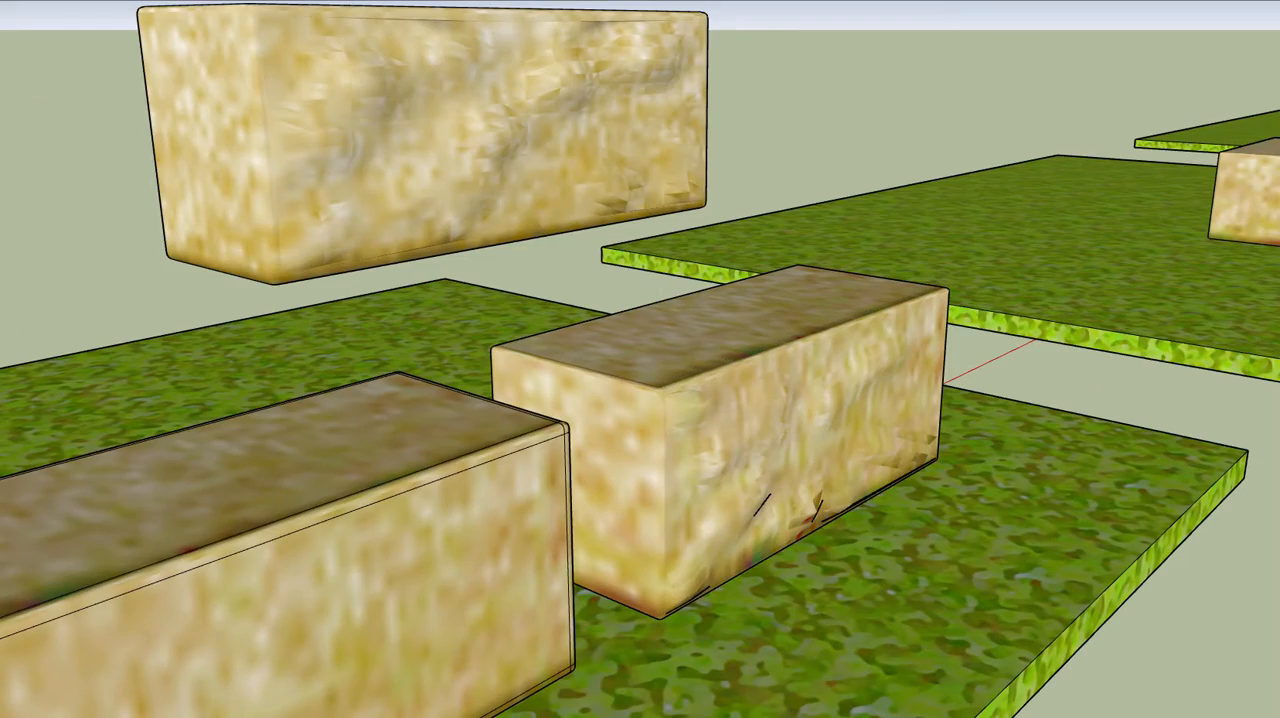
Examine the sculpted front face from several angles and compare it with the large rough block behind it
middle_drag(690, 327, 431, 307)
mouse_move(600, 280)
middle_down()
mouse_move(517, 414)
mouse_move(493, 635)
mouse_move(766, 609)
mouse_move(909, 371)
mouse_move(923, 294)
middle_up()
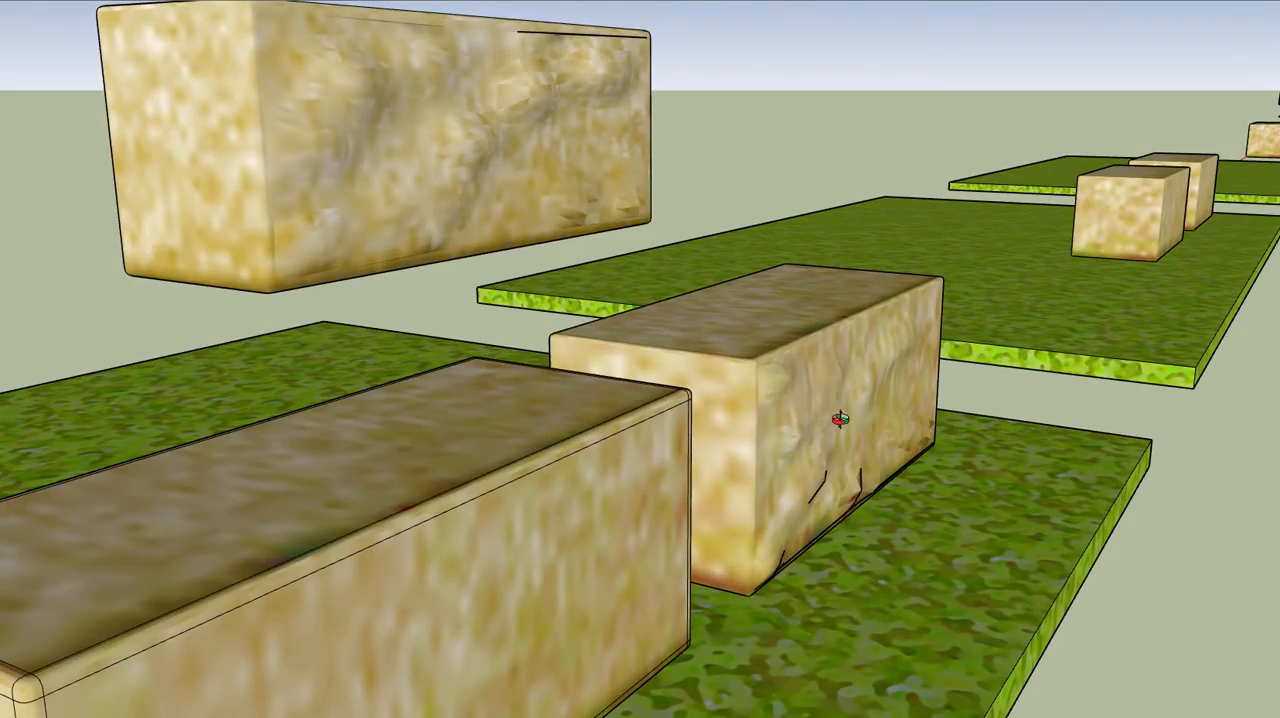
mouse_move(840, 420)
middle_down()
mouse_move(849, 337)
mouse_move(907, 300)
middle_up()
mouse_move(892, 328)
middle_down()
mouse_move(743, 243)
mouse_move(491, 394)
mouse_move(760, 382)
mouse_move(708, 80)
mouse_move(694, 223)
mouse_move(594, 412)
mouse_move(566, 418)
middle_up()
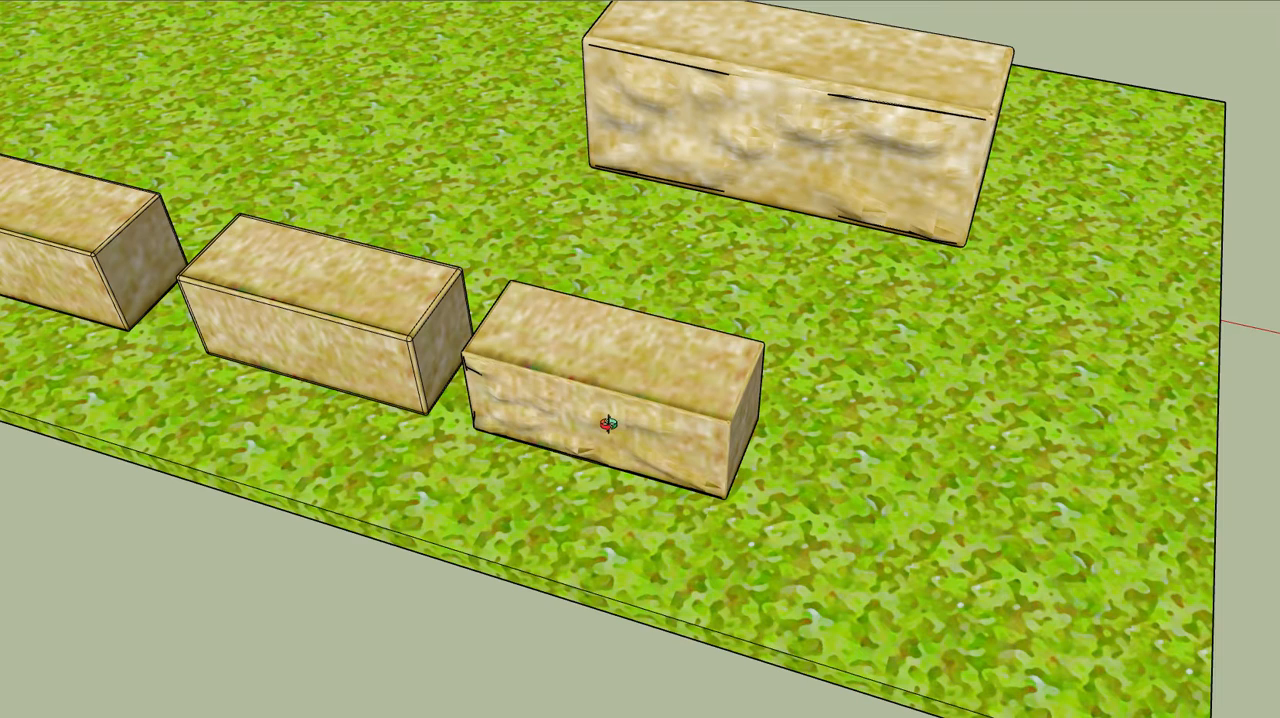
middle_drag(523, 406, 497, 413)
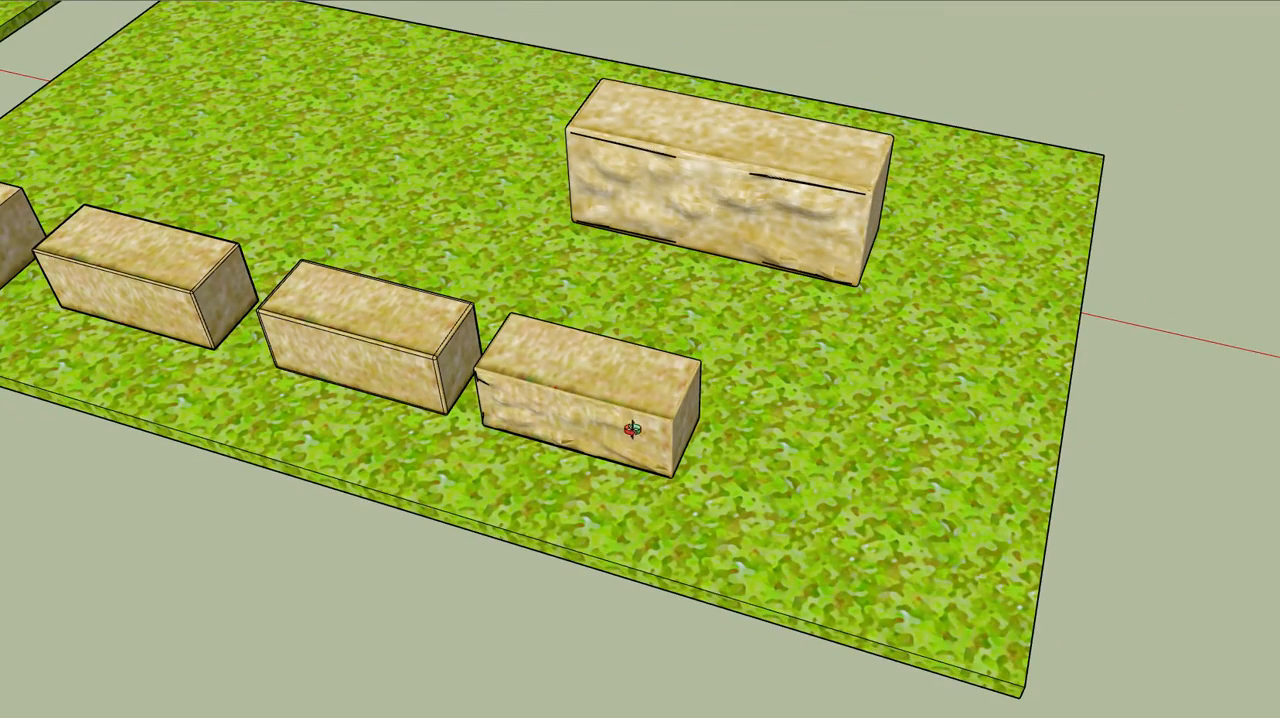
mouse_move(633, 428)
middle_down()
mouse_move(631, 400)
mouse_move(620, 409)
middle_up()
scroll(620, 415, up, 5)
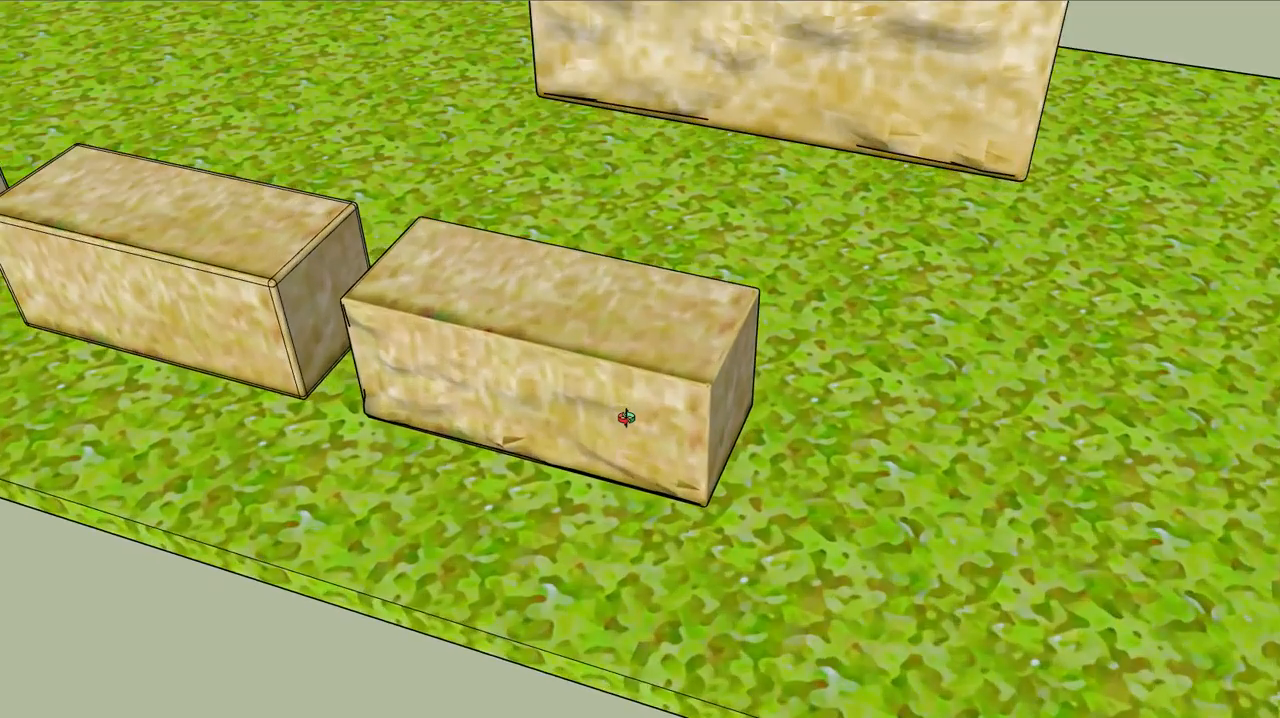
mouse_move(625, 418)
mouse_down()
mouse_move(694, 380)
mouse_move(666, 357)
mouse_up()
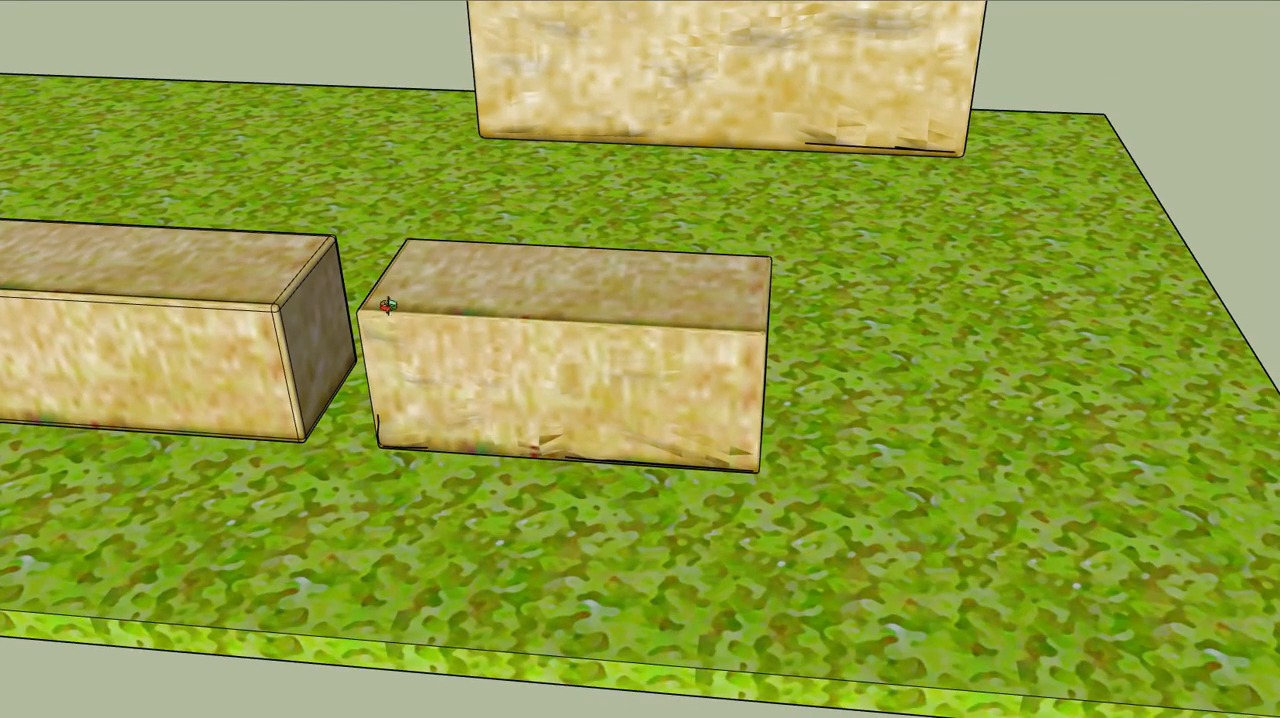
scroll(654, 317, up, 3)
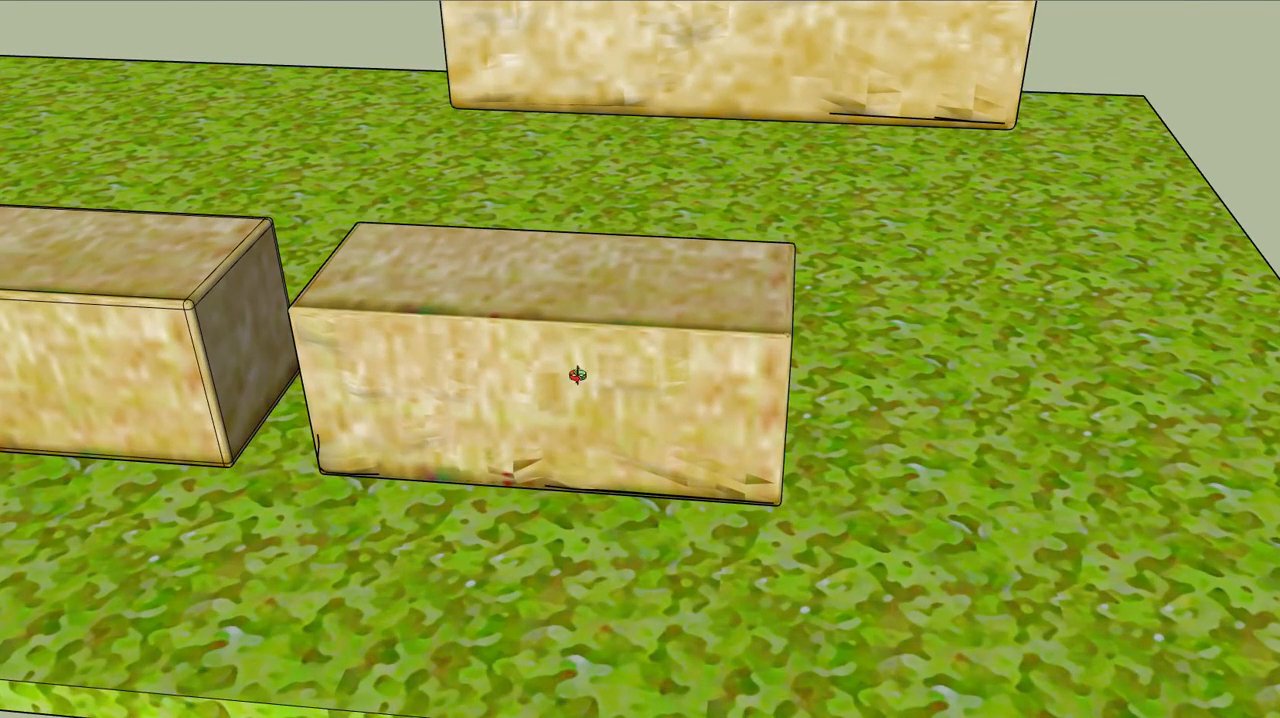
scroll(712, 362, down, 3)
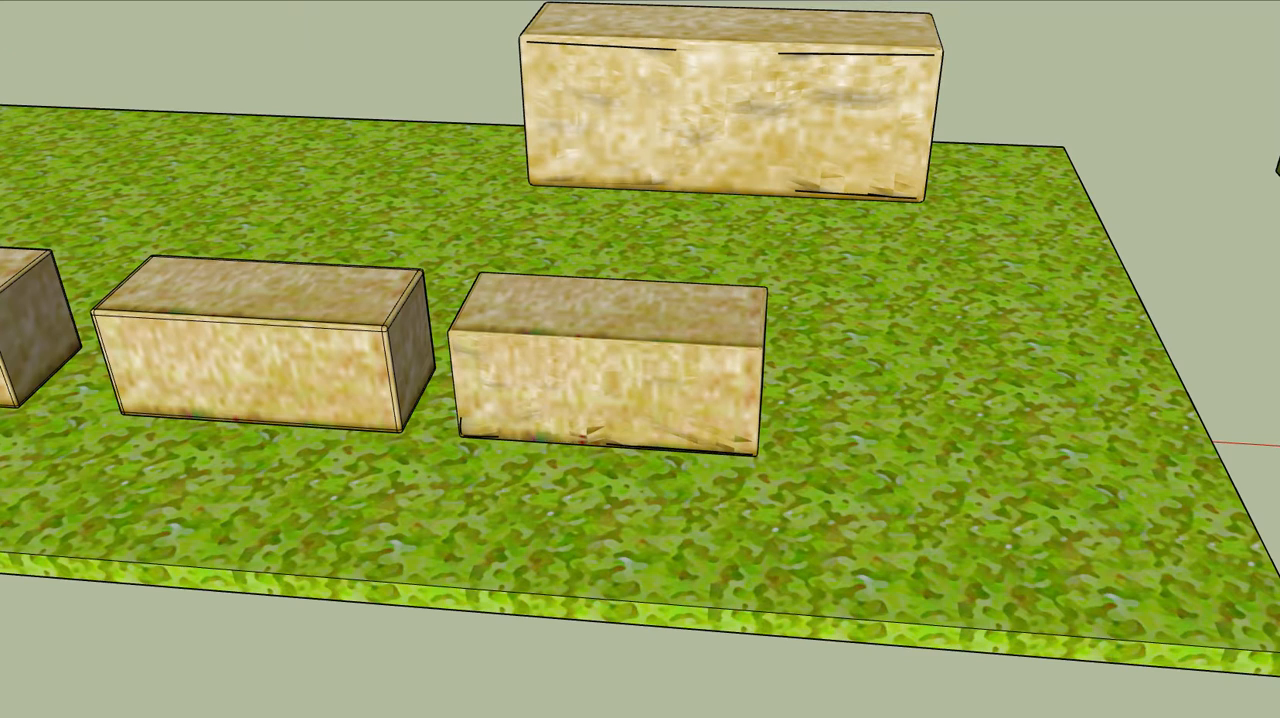
Copy the sculpted block and place the duplicate directly beside it at the end of the row
click(660, 362)
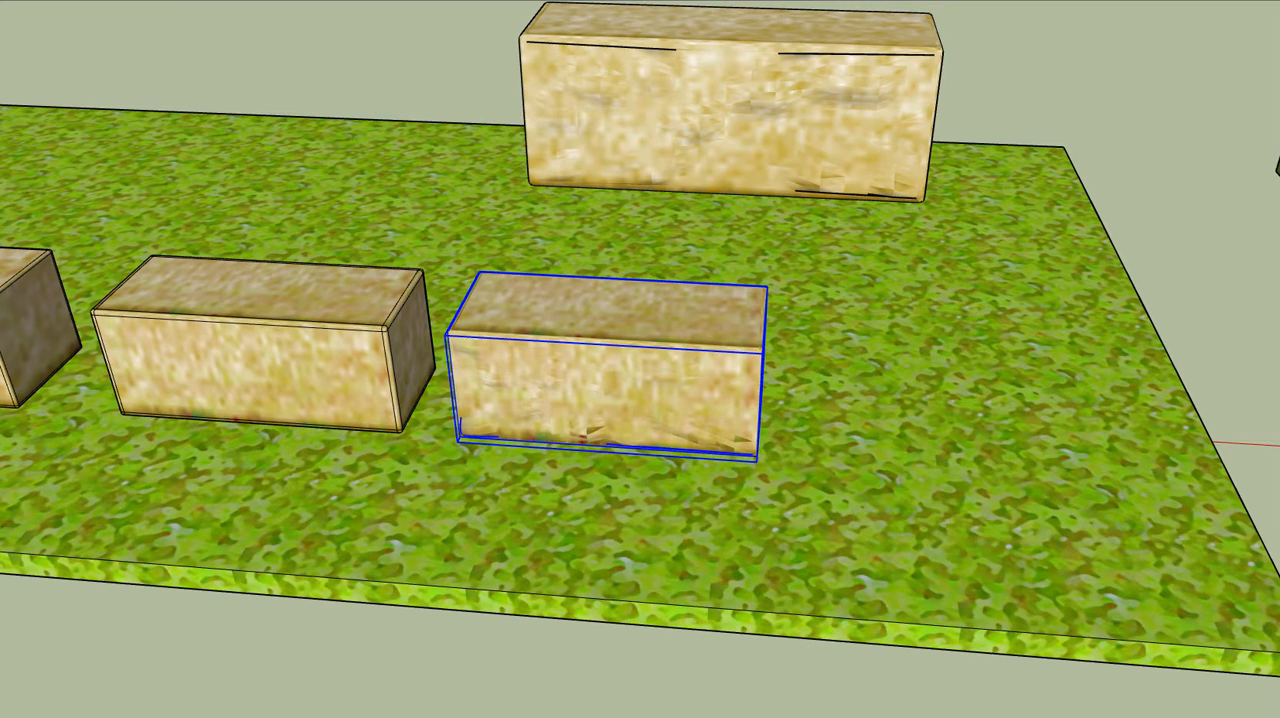
click(0, 0)
click(8, 37)
click(0, 0)
click(8, 71)
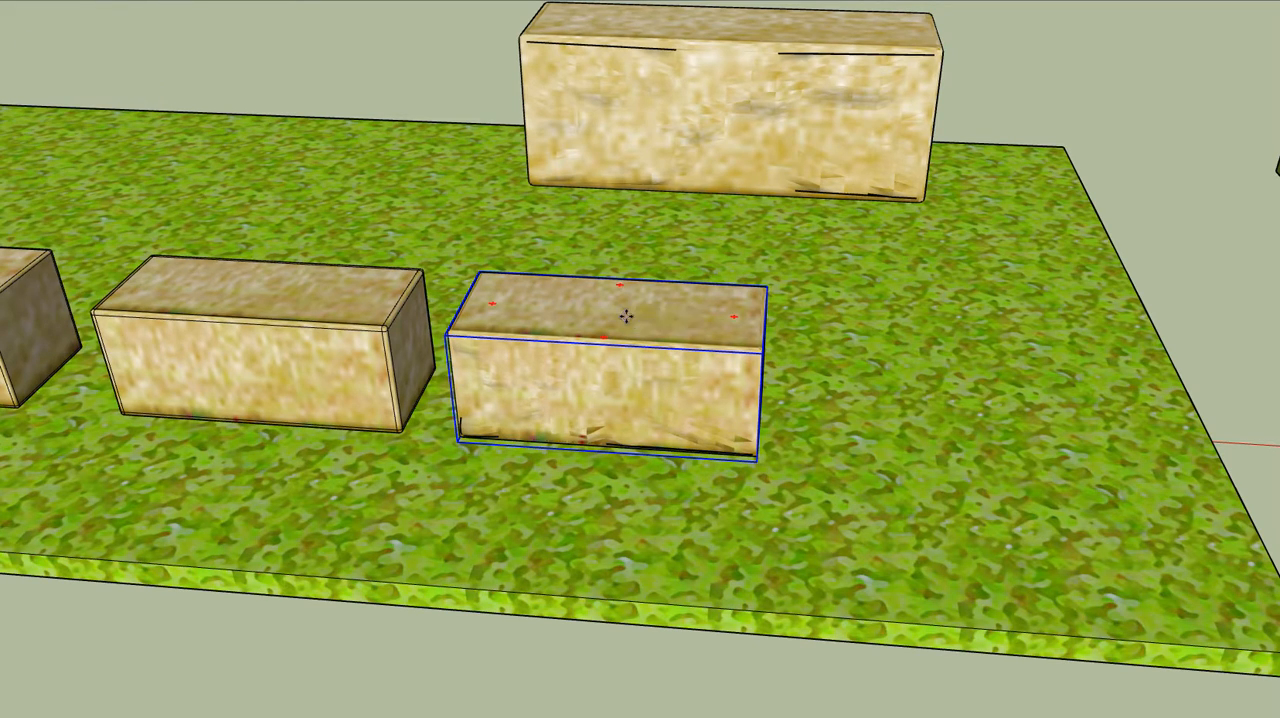
drag(626, 316, 966, 366)
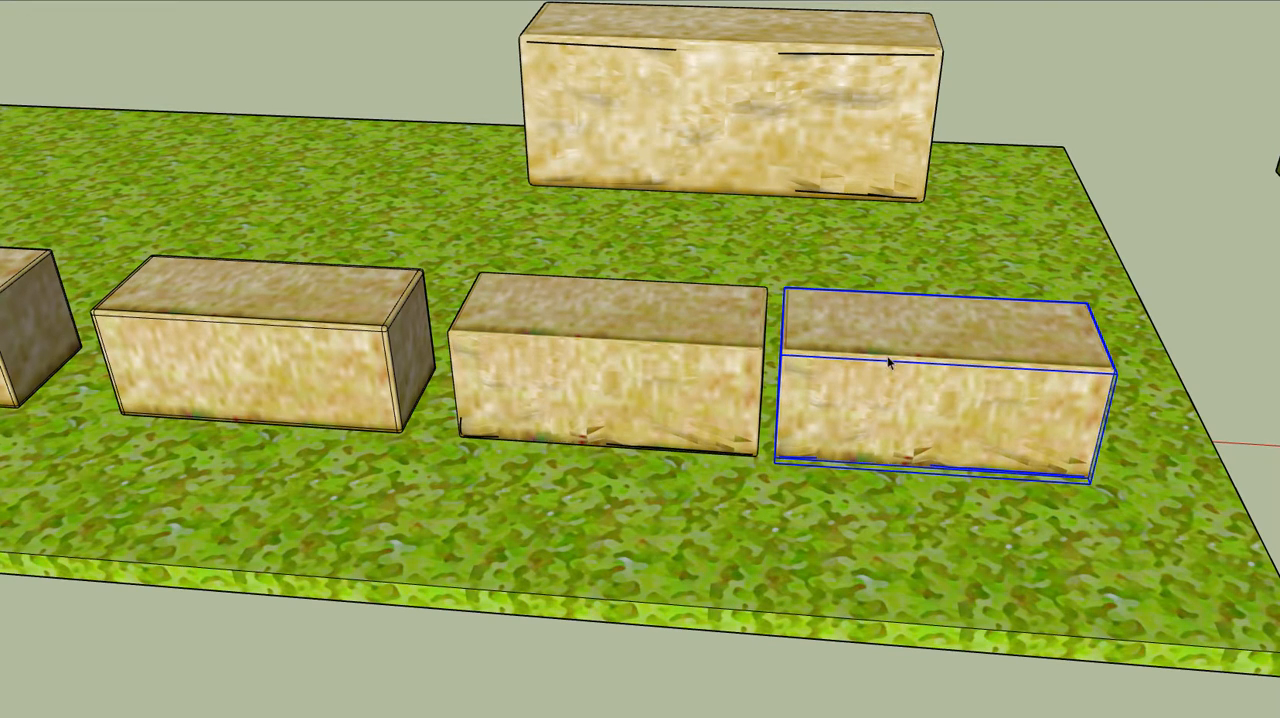
click(253, 73)
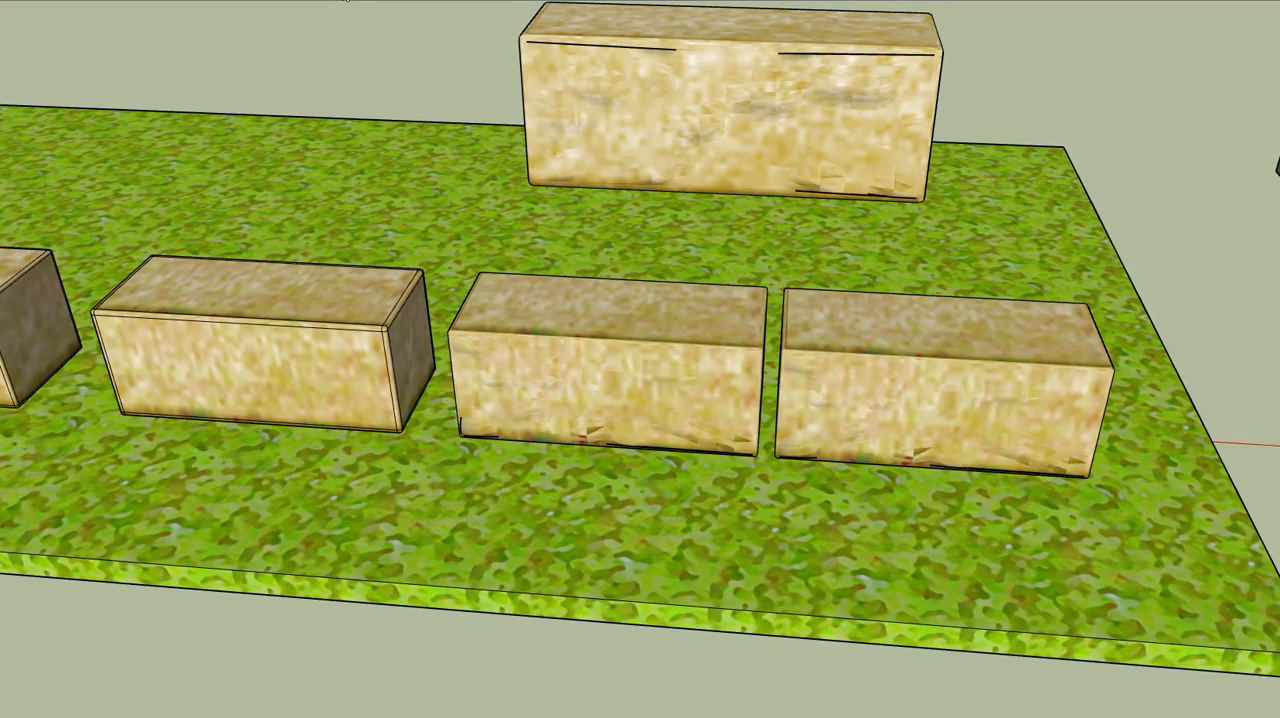
Compare the rough faces of the two adjacent sculpted blocks, and view them together with the neighbouring grass slab
middle_drag(709, 329, 986, 349)
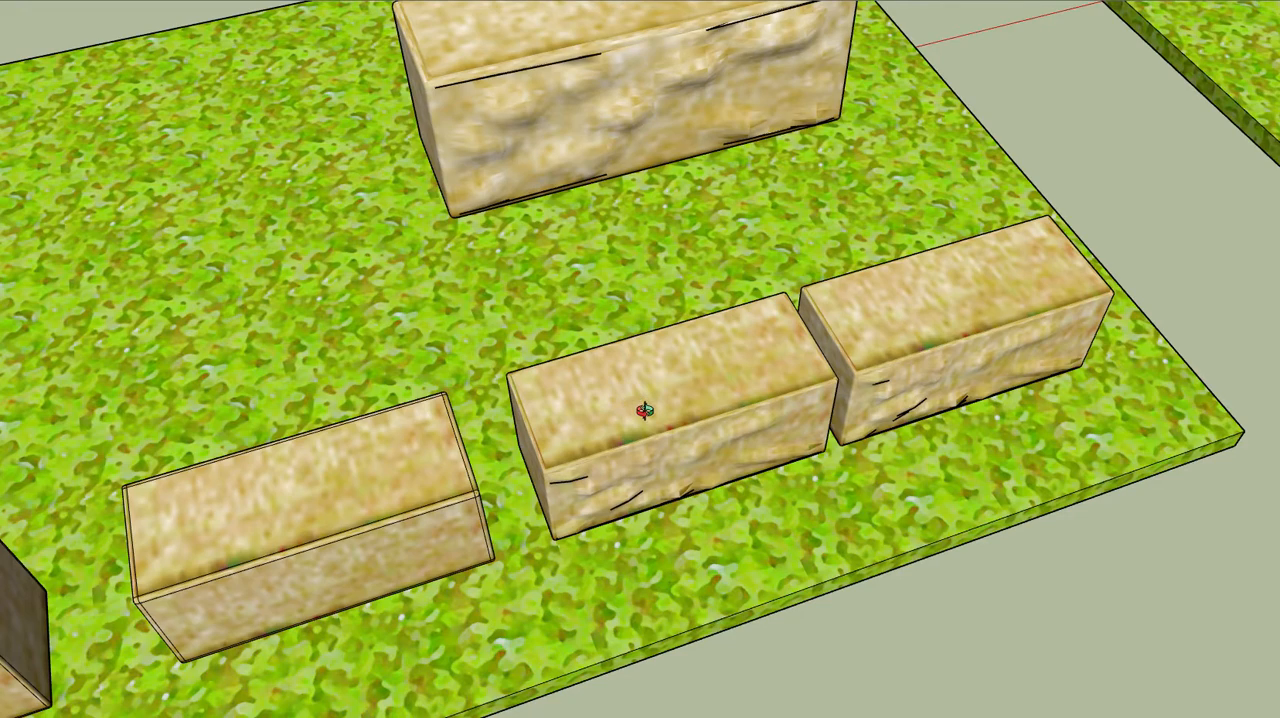
drag(645, 410, 546, 366)
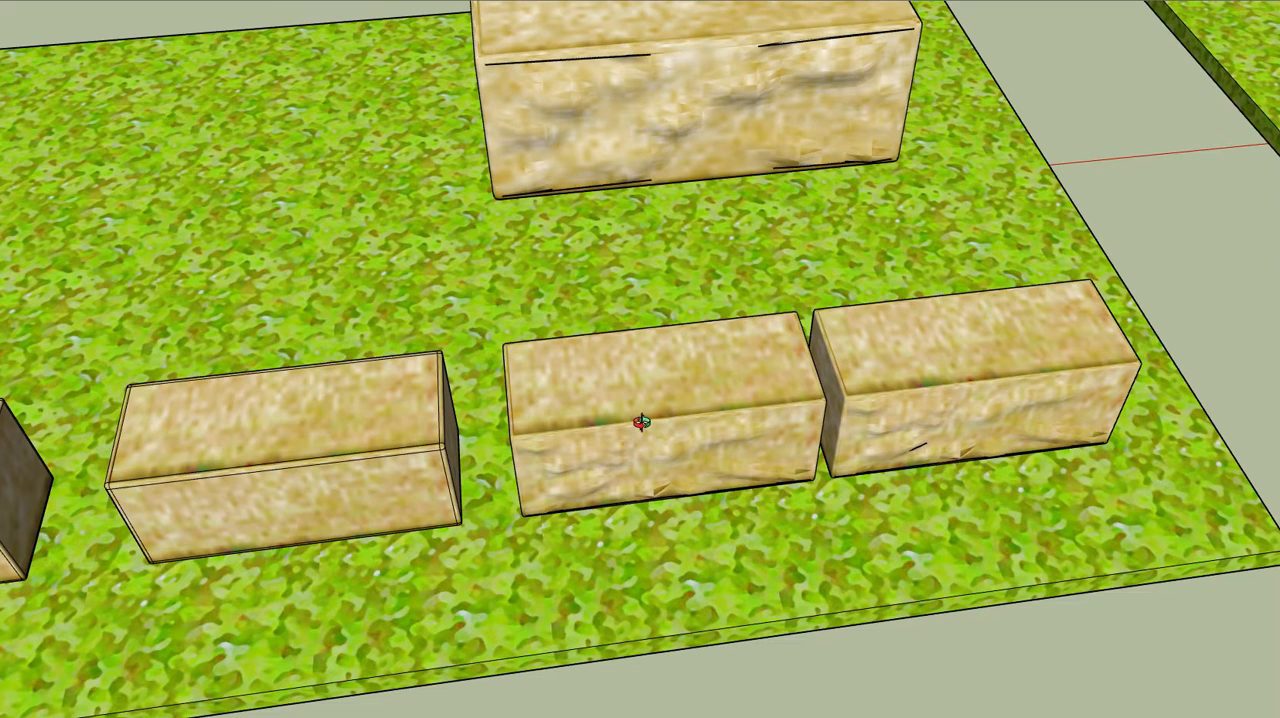
scroll(623, 422, down, 1)
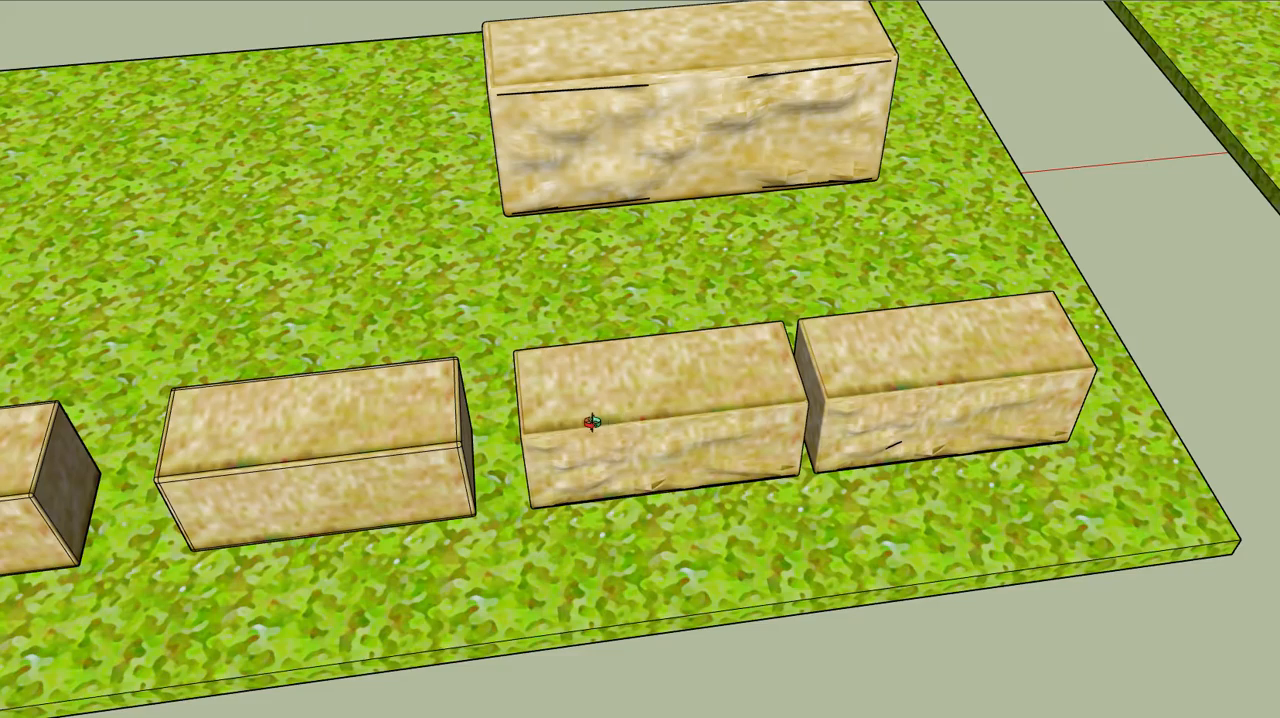
scroll(592, 422, down, 8)
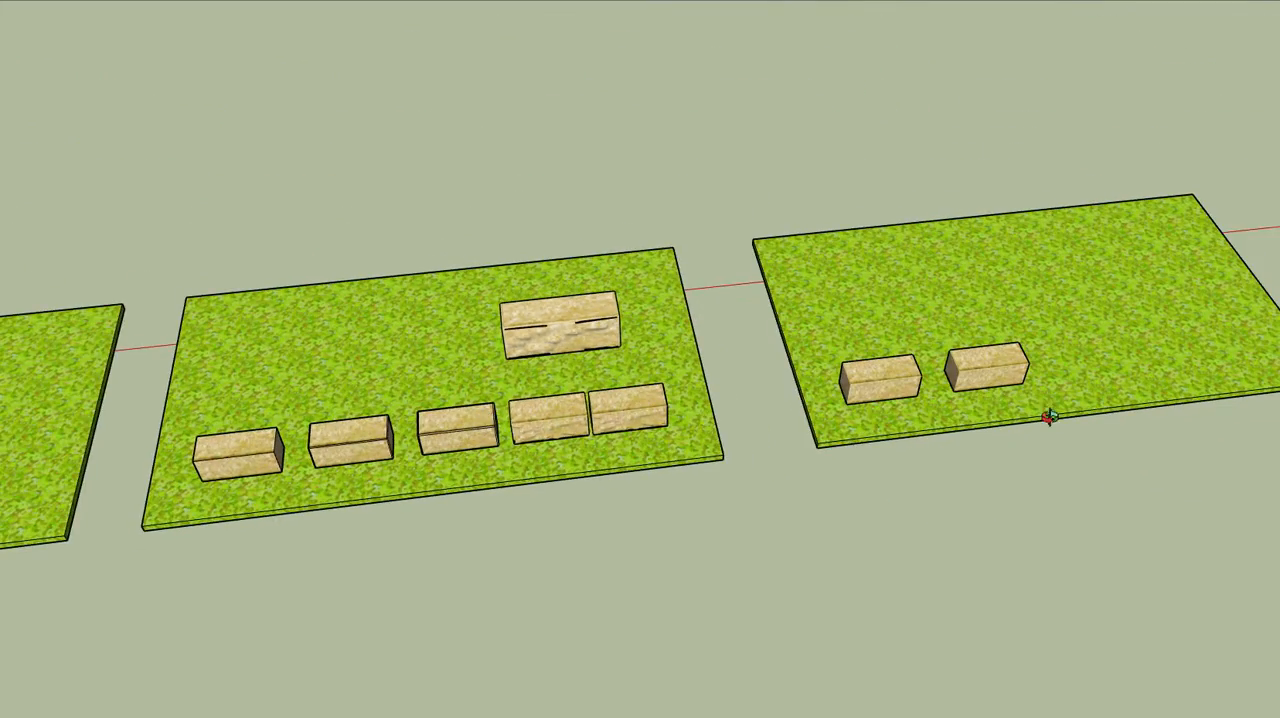
Open the middle two-course block stack on the end grass slab for editing
scroll(1060, 400, up, 3)
scroll(1060, 389, down, 1)
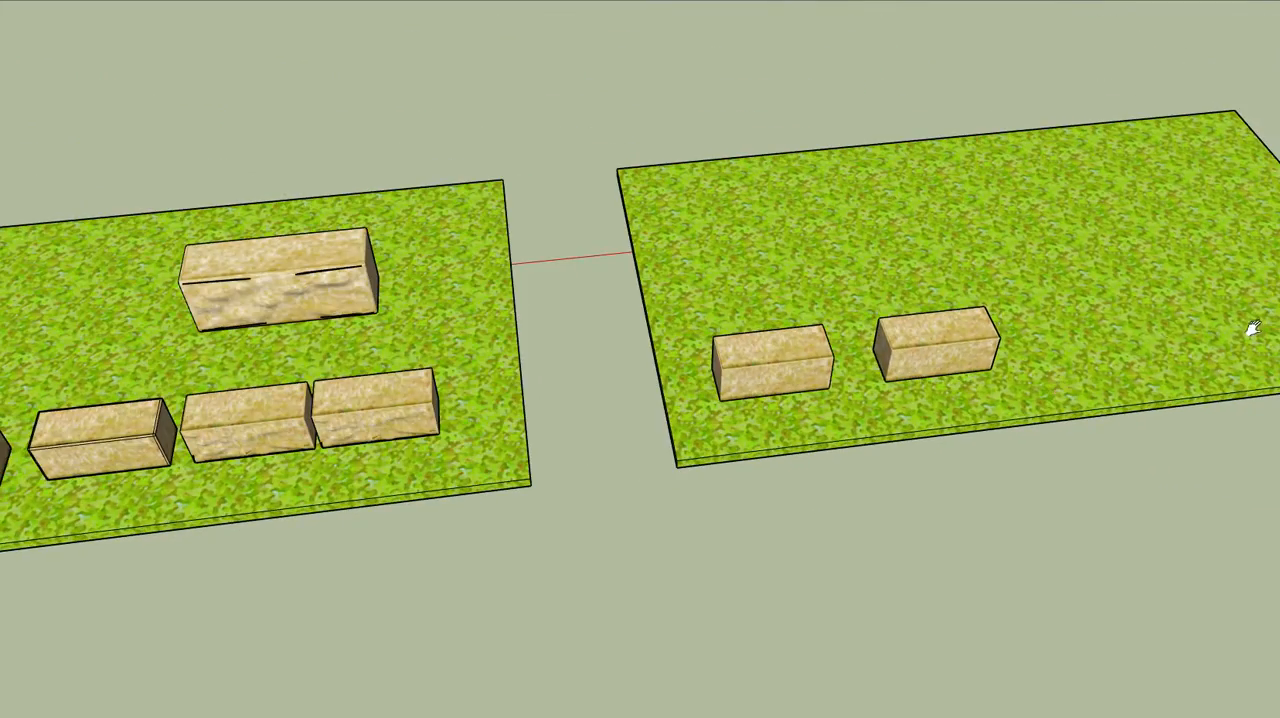
shift+middle_drag(1253, 328, 727, 238)
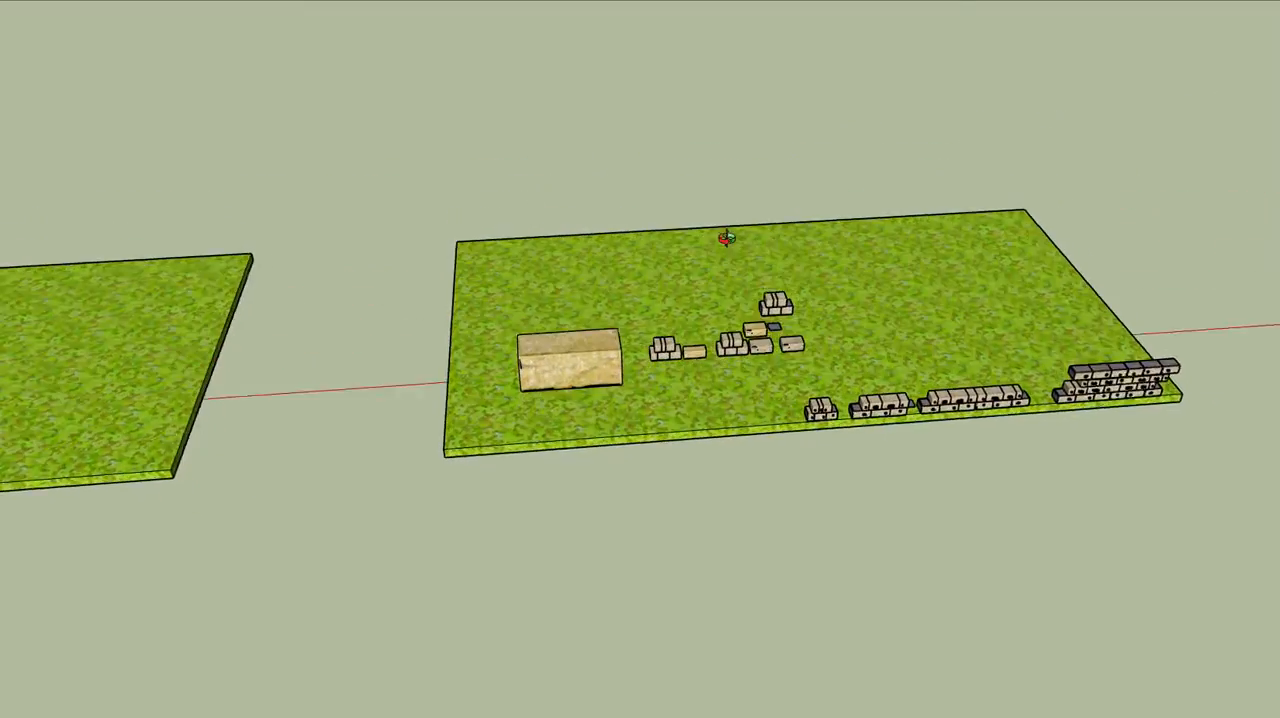
scroll(727, 238, up, 10)
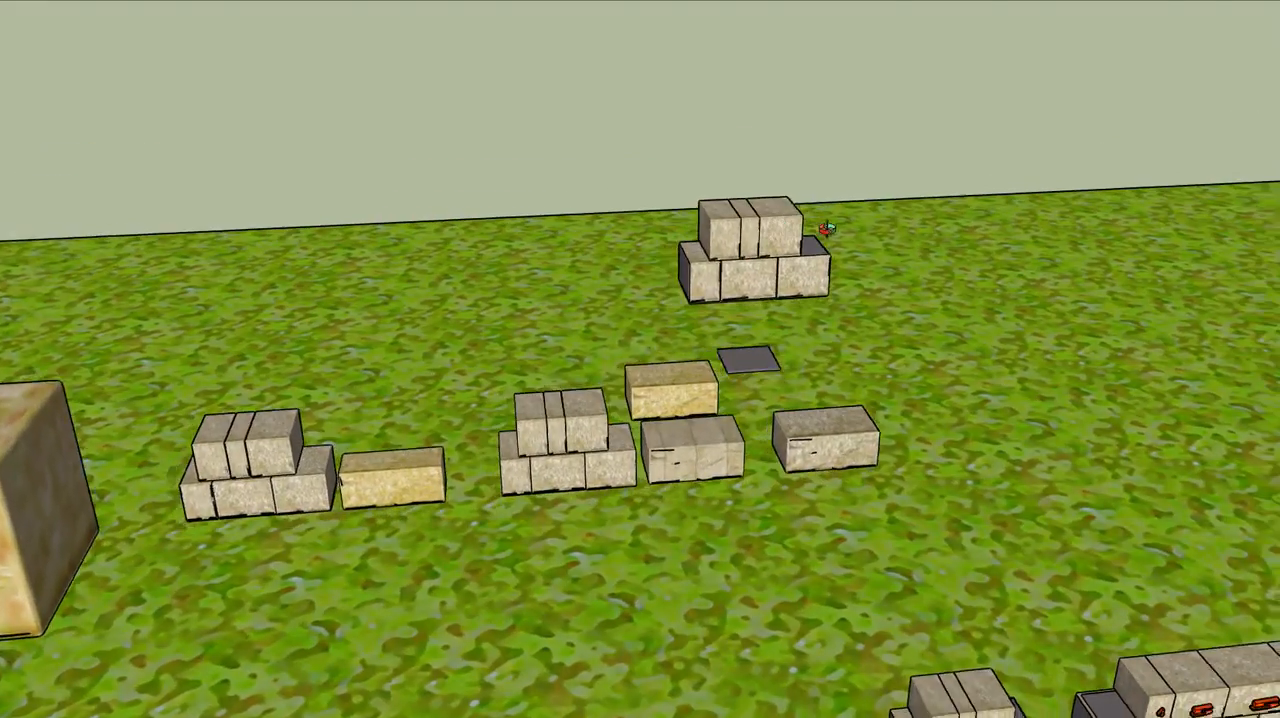
mouse_move(827, 229)
middle_down()
mouse_move(763, 261)
mouse_move(931, 243)
mouse_move(1182, 297)
mouse_move(1172, 420)
mouse_move(909, 450)
mouse_move(910, 306)
mouse_move(819, 258)
mouse_move(900, 223)
mouse_move(803, 194)
mouse_move(870, 224)
mouse_move(854, 220)
mouse_move(1122, 197)
mouse_move(1010, 215)
mouse_move(754, 194)
mouse_move(799, 155)
middle_up()
scroll(763, 261, up, 4)
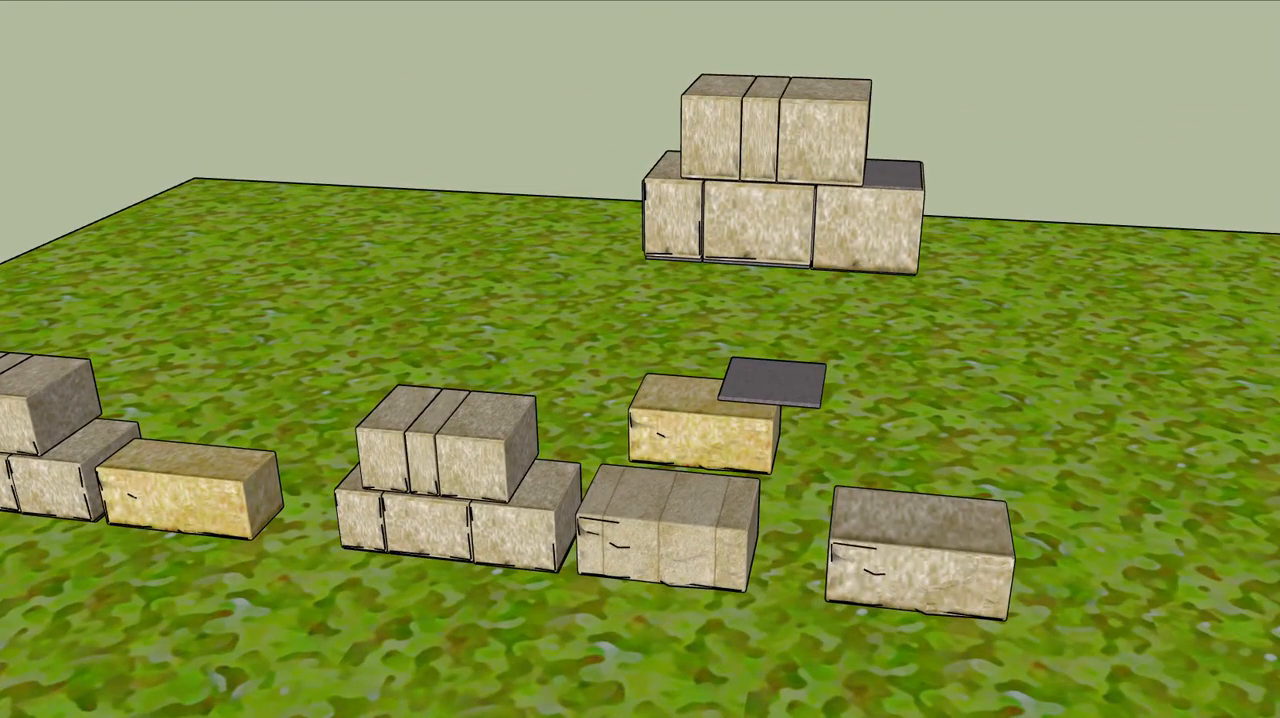
click(474, 470)
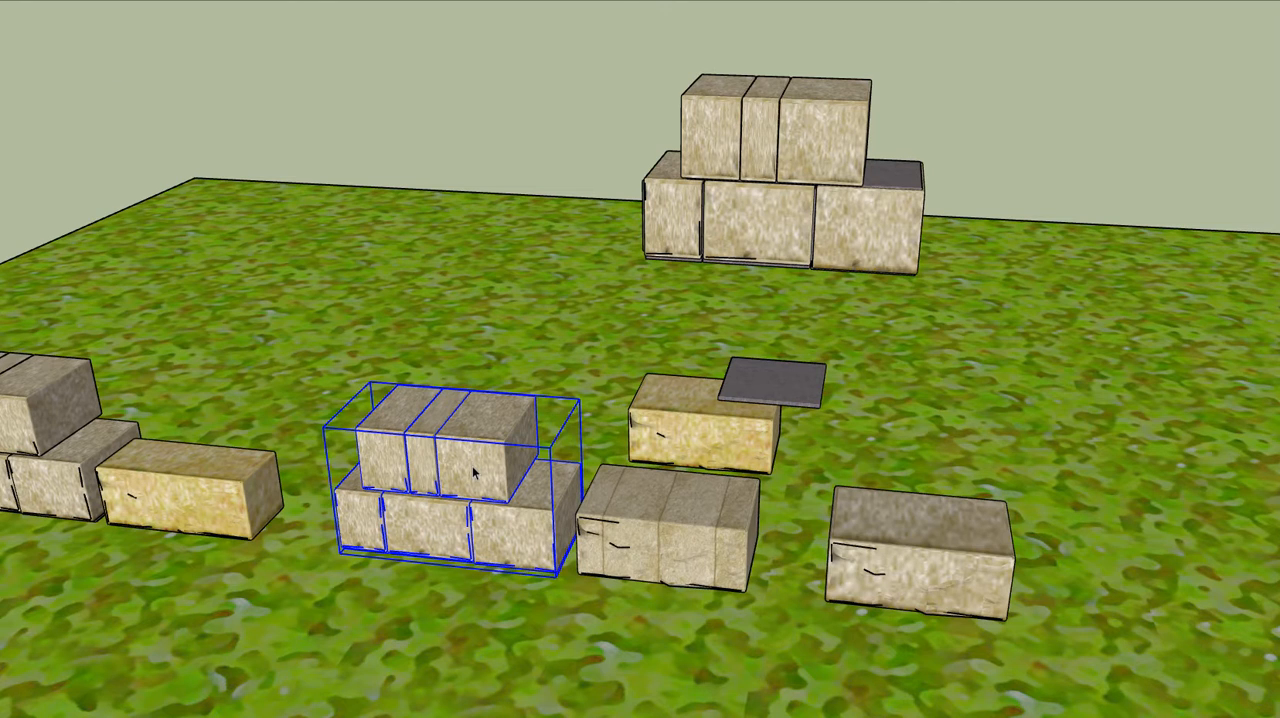
double_click(474, 472)
Stretch the stack's widest upper block lengthwise with Scale, past the end of the lower course, and leave the group
click(474, 472)
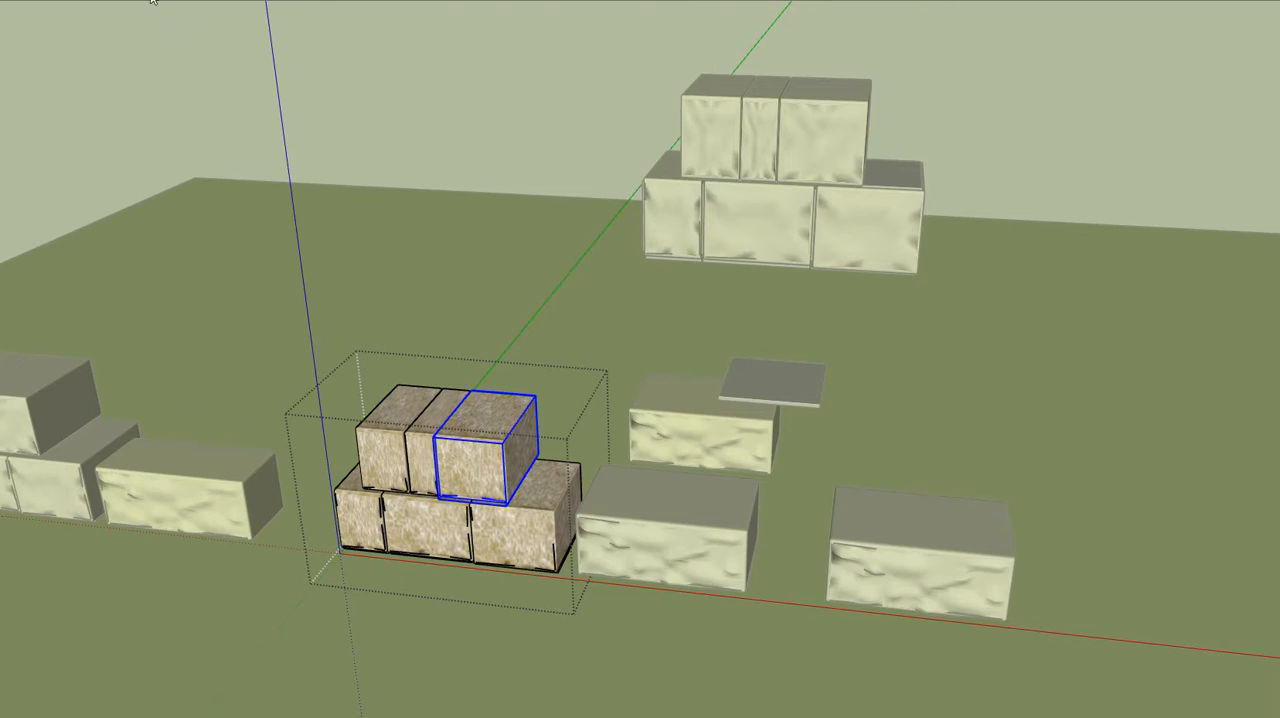
click(95, 2)
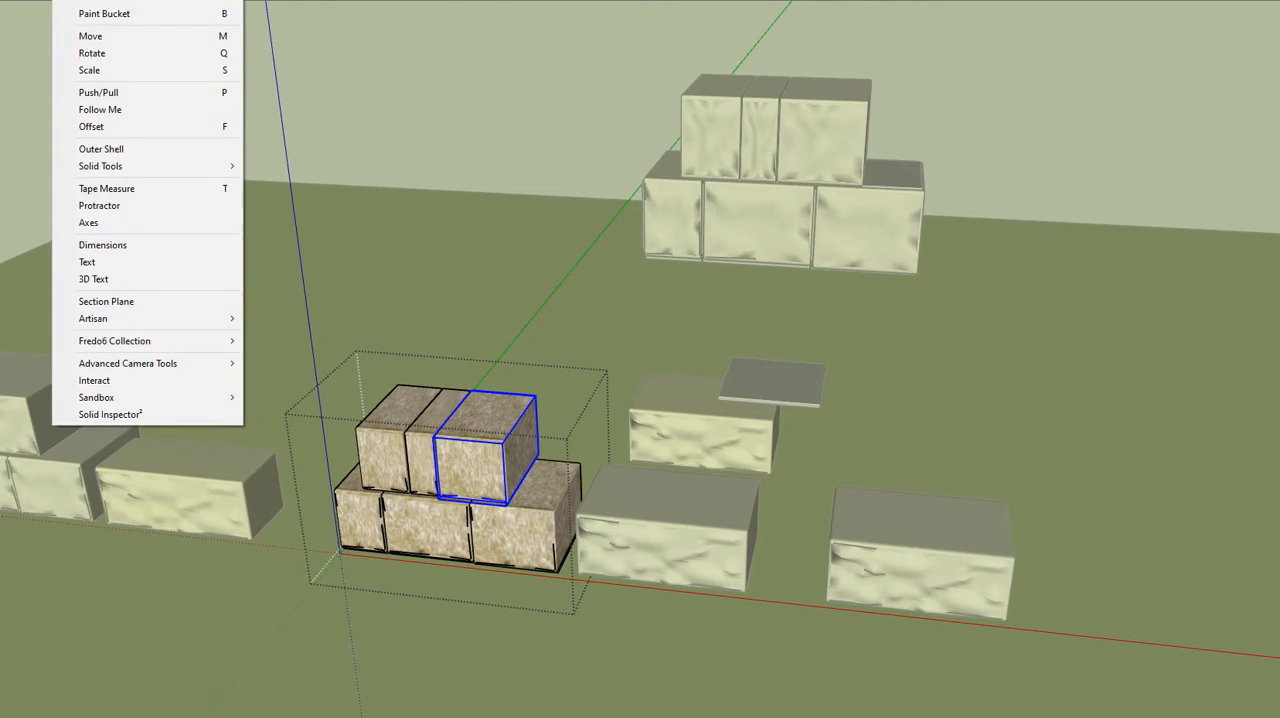
click(97, 74)
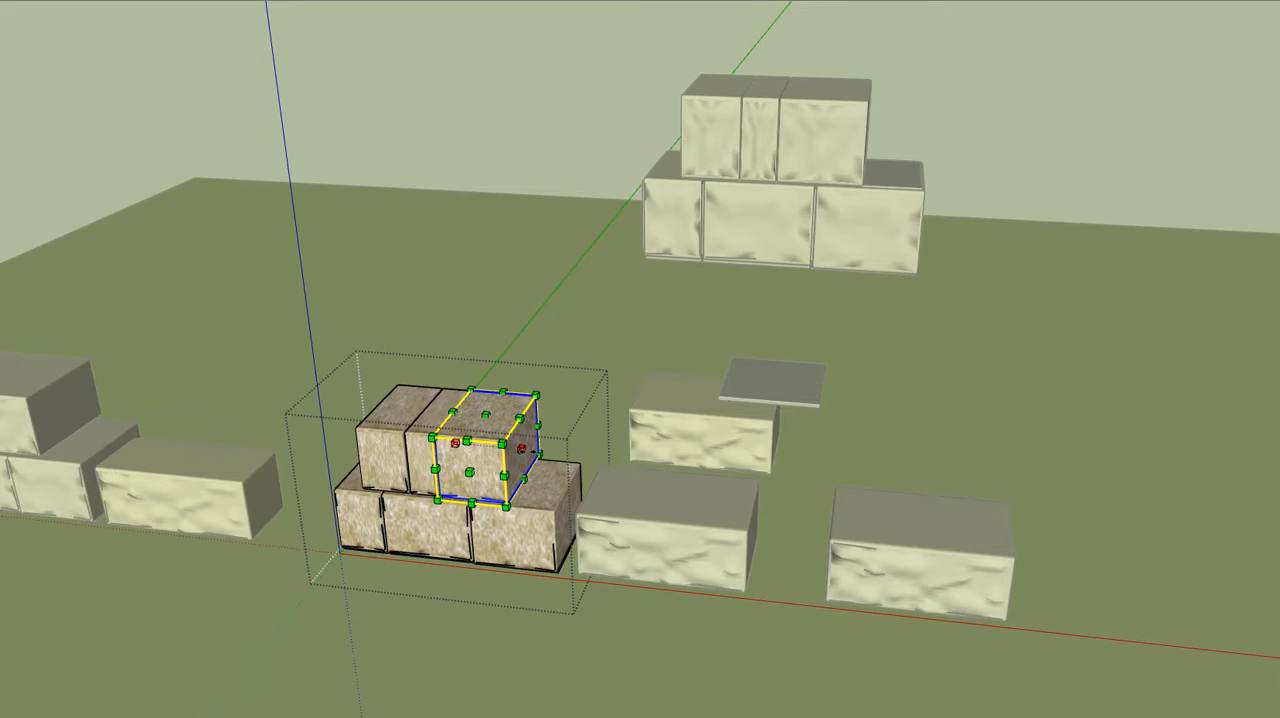
drag(541, 455, 596, 467)
click(527, 420)
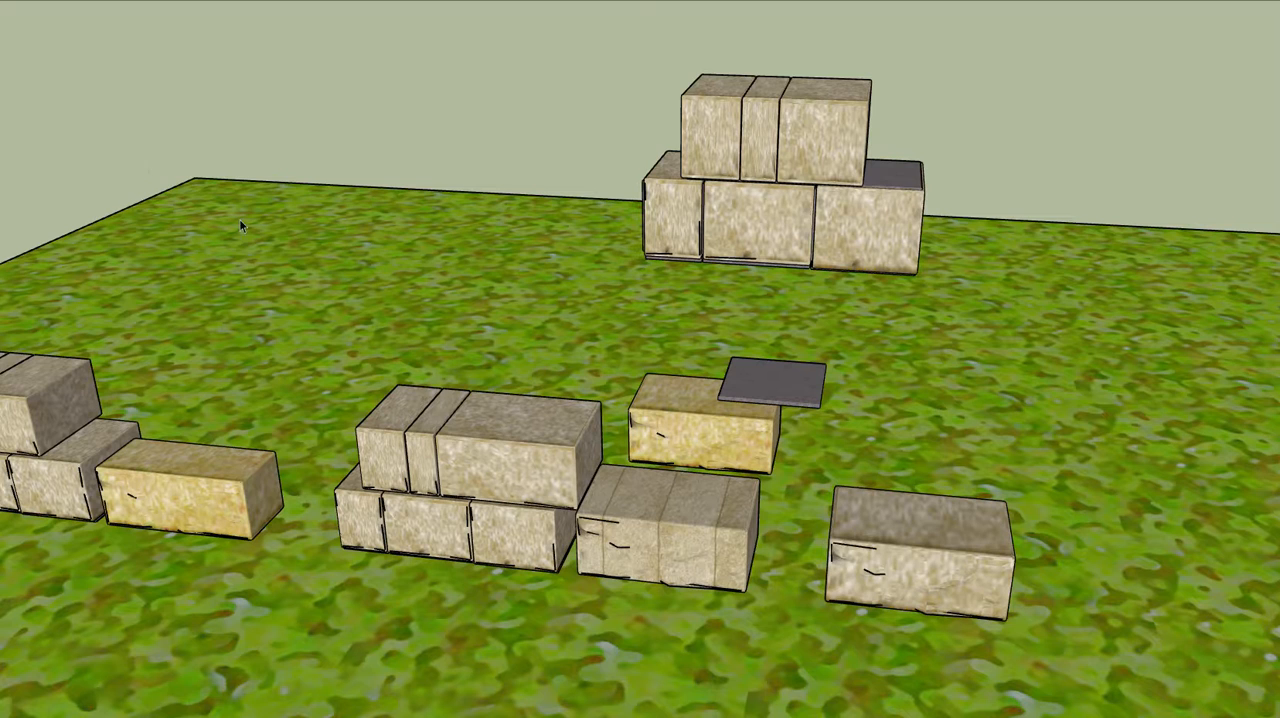
Examine the stretched block's face from above and from the front, beside the neighbouring sculpted block
scroll(555, 486, up, 5)
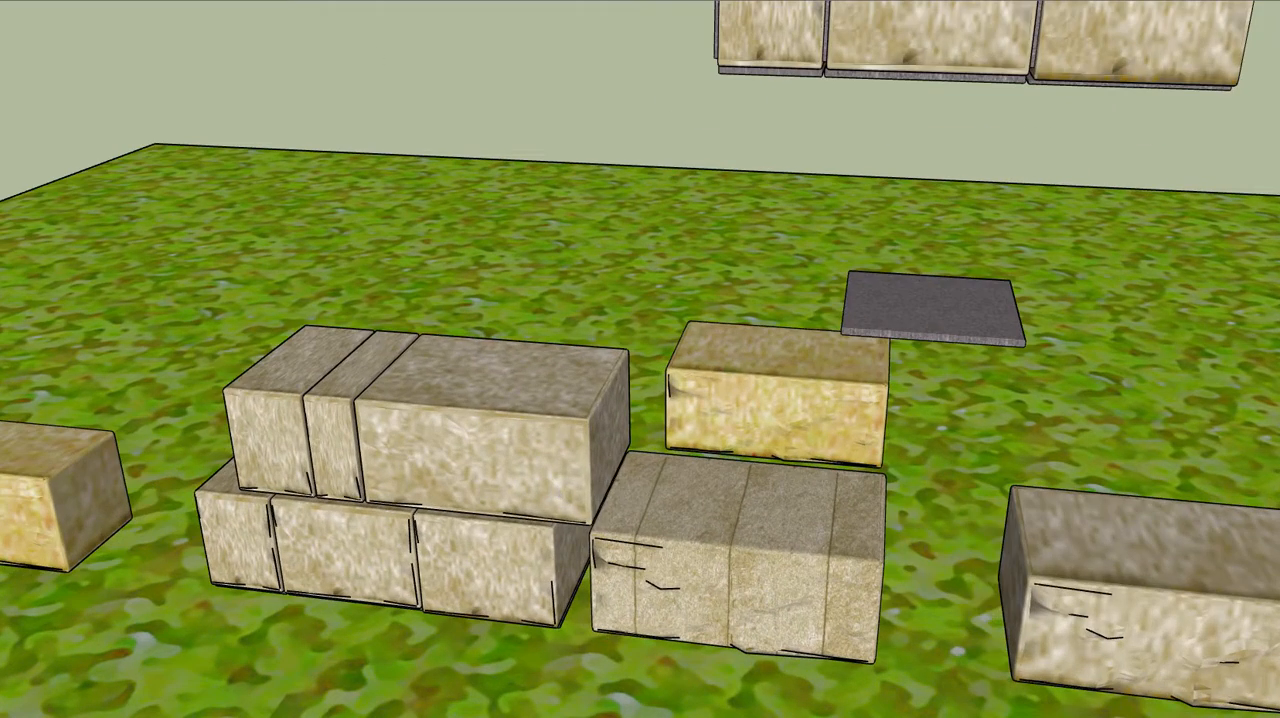
middle_drag(492, 357, 251, 466)
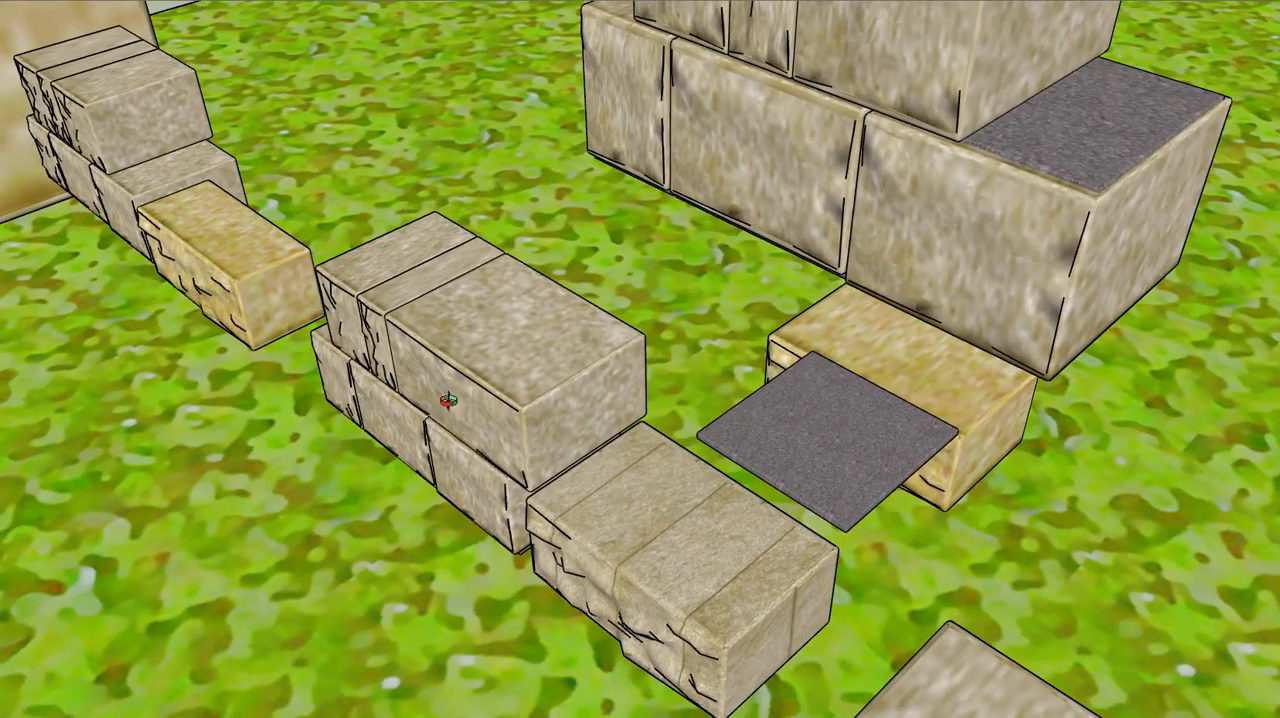
middle_drag(469, 410, 644, 257)
scroll(534, 291, down, 5)
middle_drag(614, 366, 703, 277)
scroll(571, 373, up, 1)
scroll(571, 373, up, 3)
middle_drag(621, 400, 534, 387)
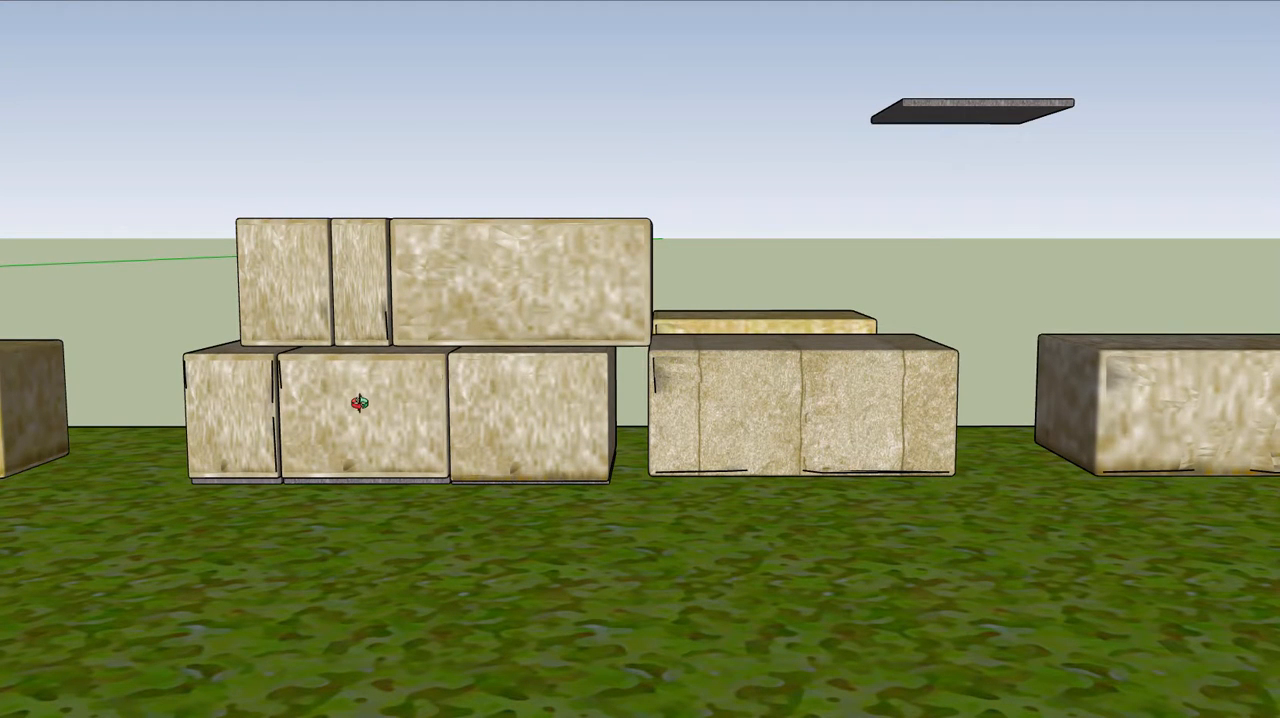
scroll(880, 440, up, 2)
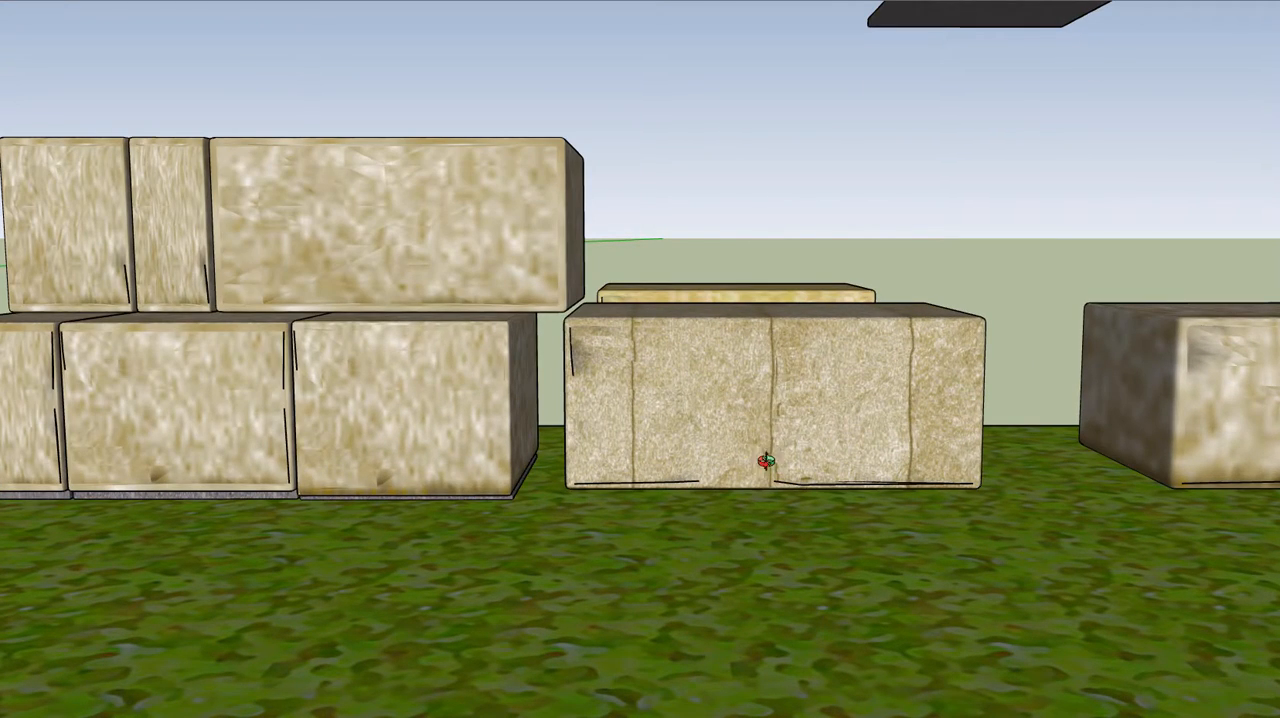
Compare the stretched block's texture with the unscaled stack and the separate blocks in the same row
scroll(650, 360, down, 1)
scroll(642, 349, down, 6)
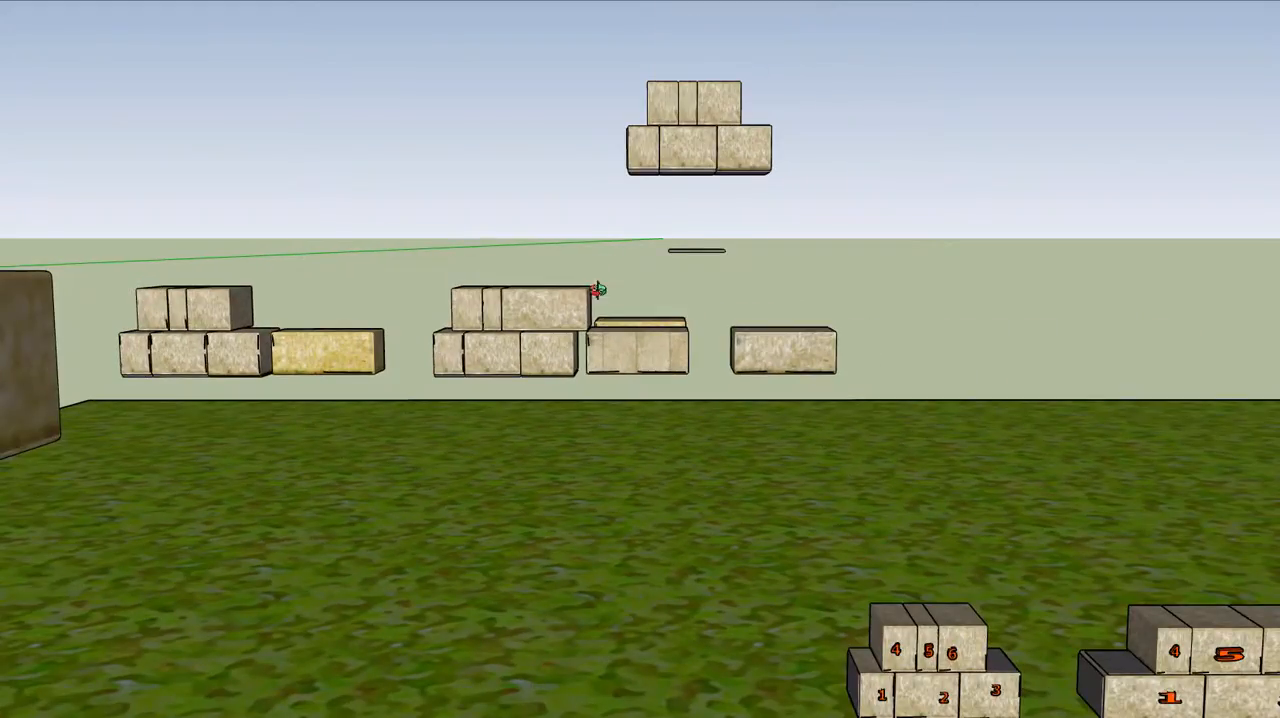
drag(547, 311, 552, 412)
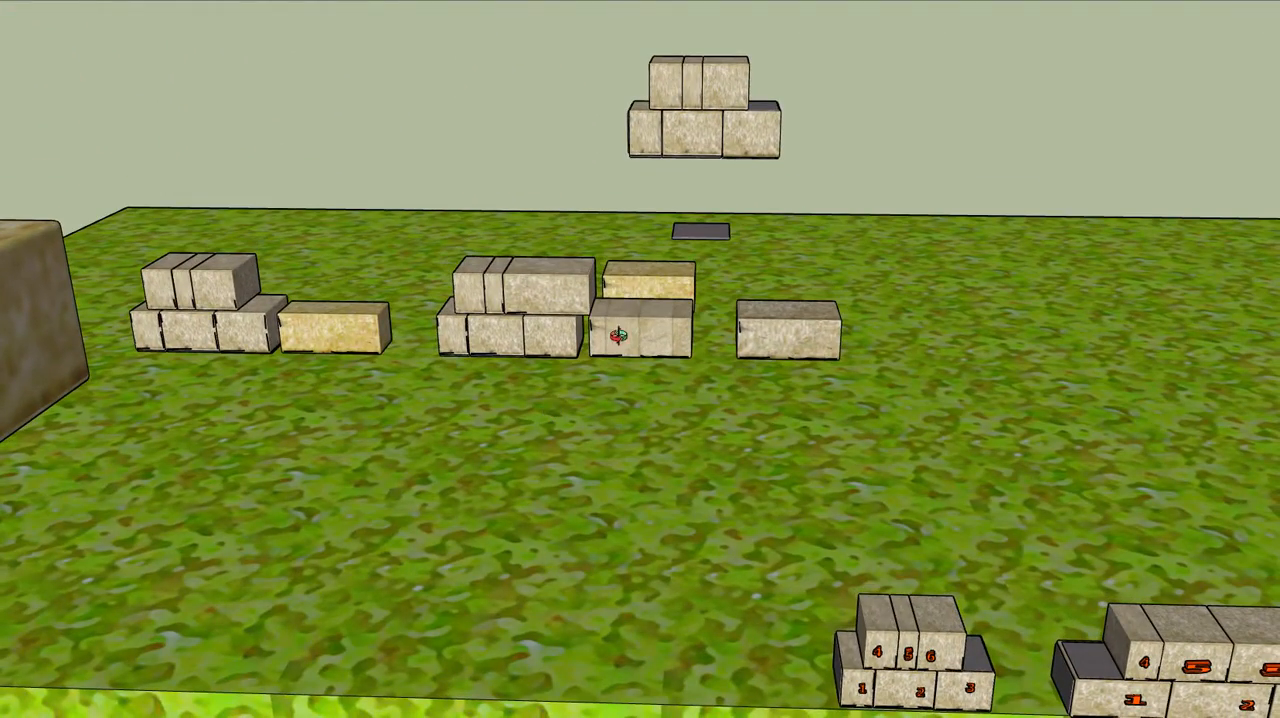
scroll(613, 279, up, 4)
drag(429, 346, 608, 208)
scroll(469, 307, up, 1)
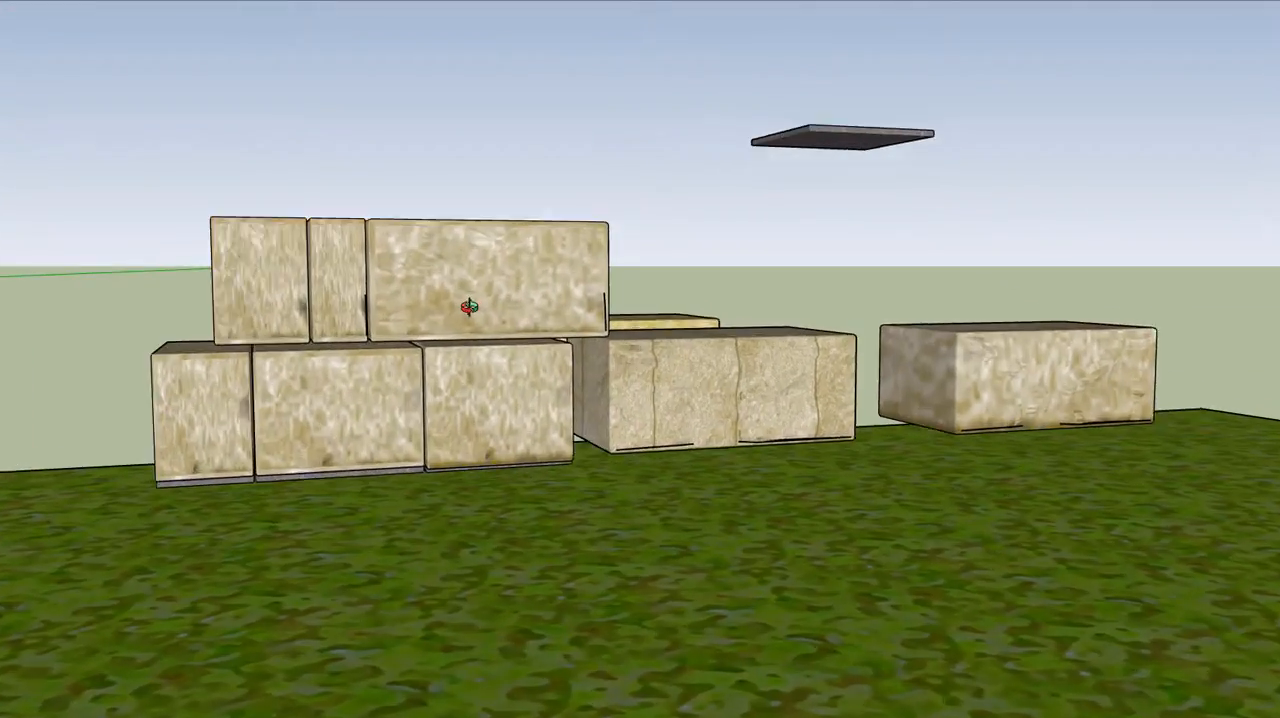
scroll(469, 307, up, 2)
drag(469, 307, 589, 277)
scroll(671, 340, down, 6)
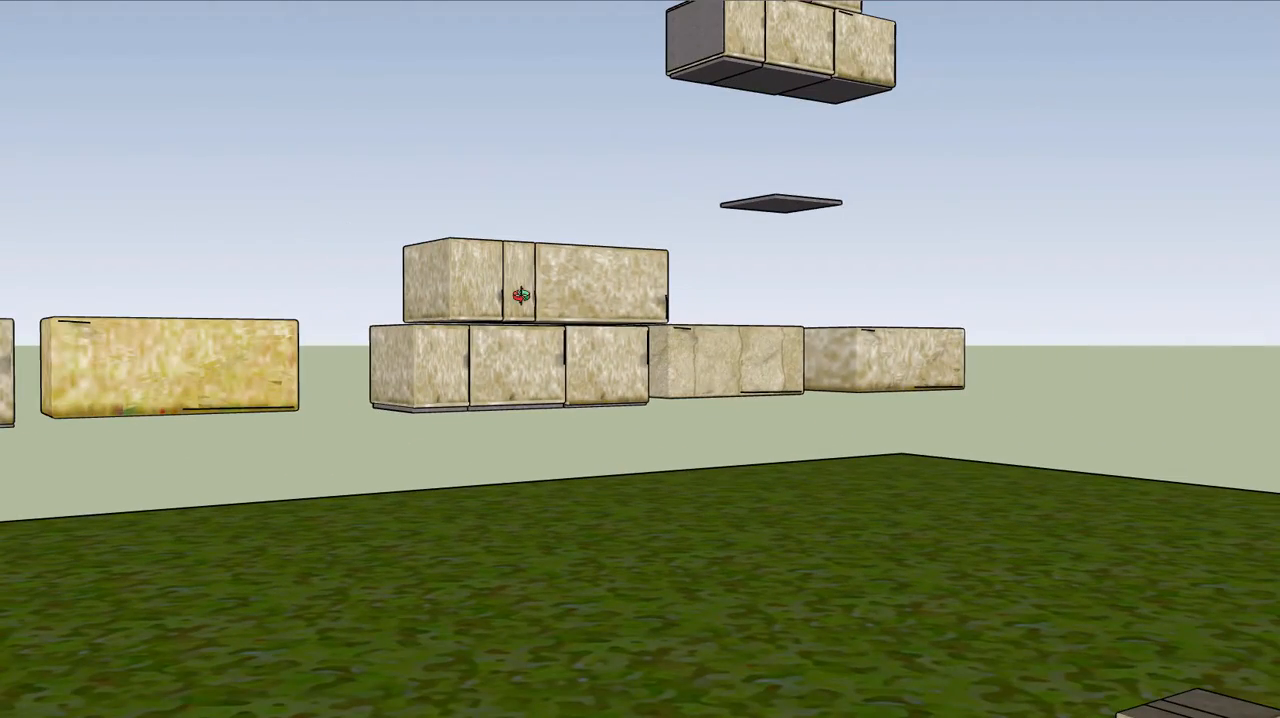
Examine the raised two-course stack behind the row and the gaps between its blocks
shift+middle_drag(544, 307, 1106, 396)
middle_drag(514, 498, 205, 570)
scroll(367, 453, up, 1)
scroll(667, 470, down, 4)
scroll(826, 311, up, 4)
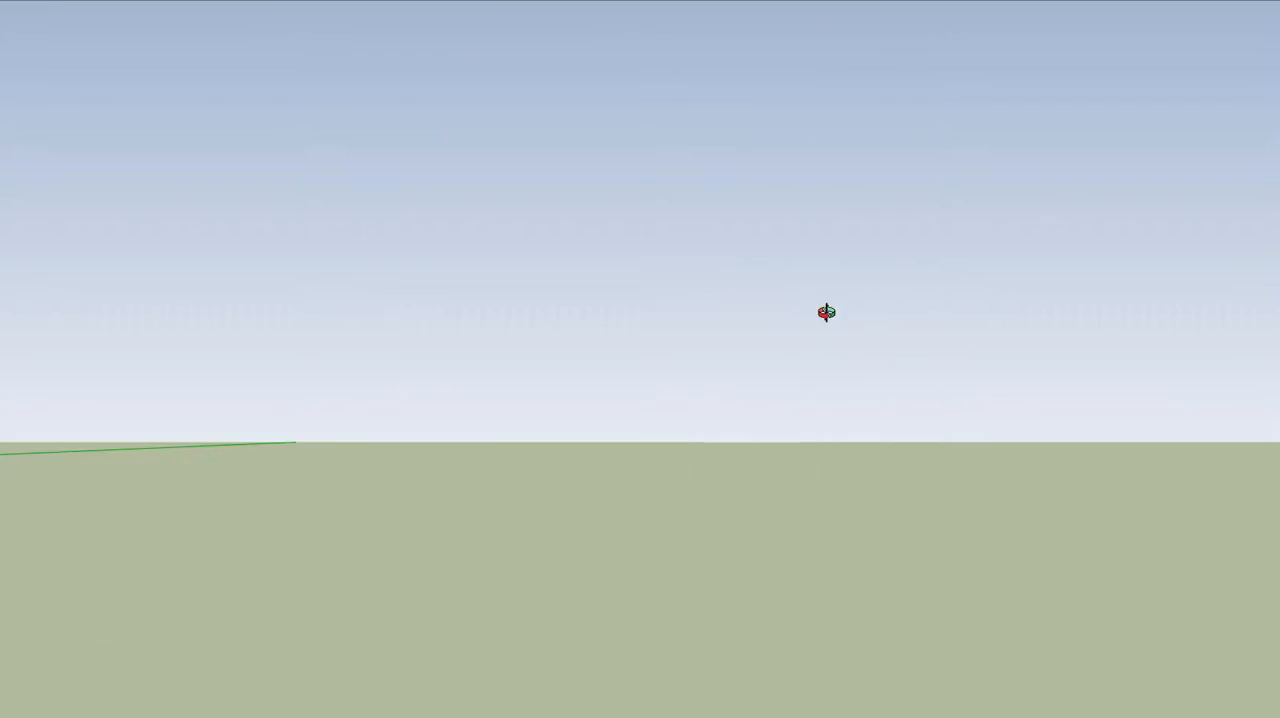
scroll(836, 330, down, 3)
scroll(720, 331, up, 3)
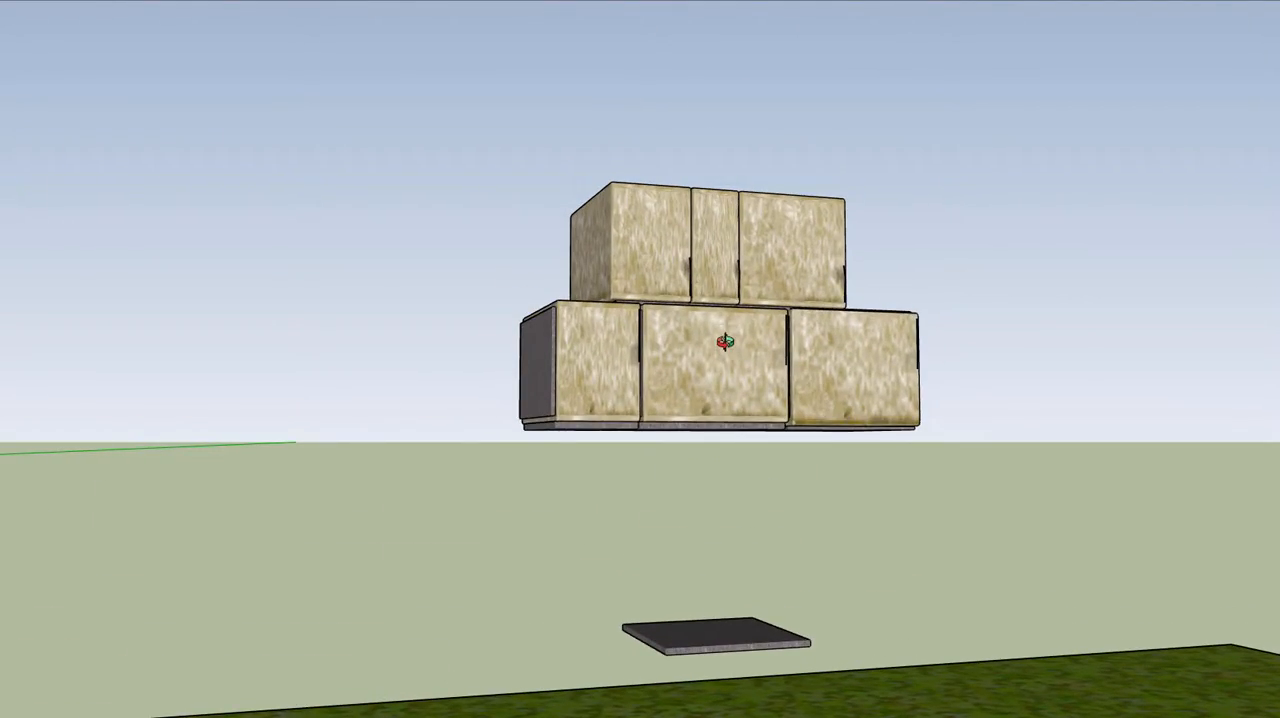
scroll(725, 300, up, 3)
middle_drag(728, 268, 565, 311)
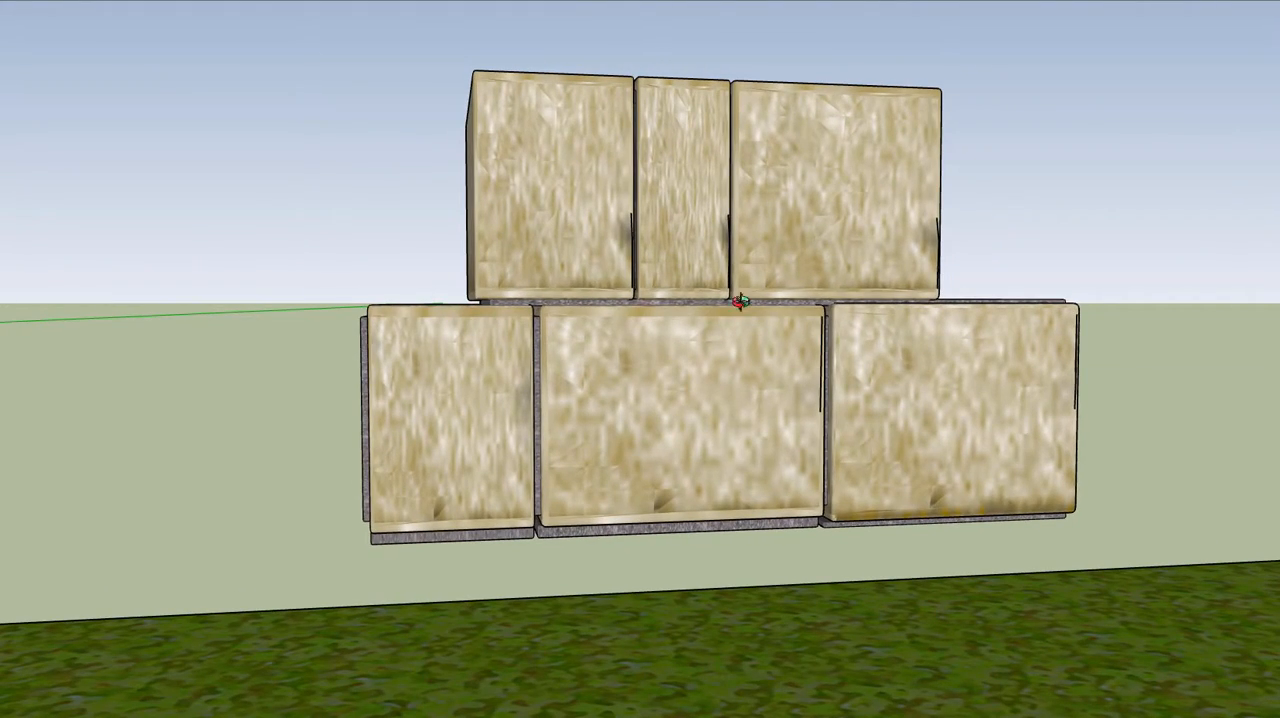
Inspect closely the dark joint layer between the two courses and how far it is recessed from the block edges
scroll(950, 300, up, 5)
scroll(1000, 296, up, 4)
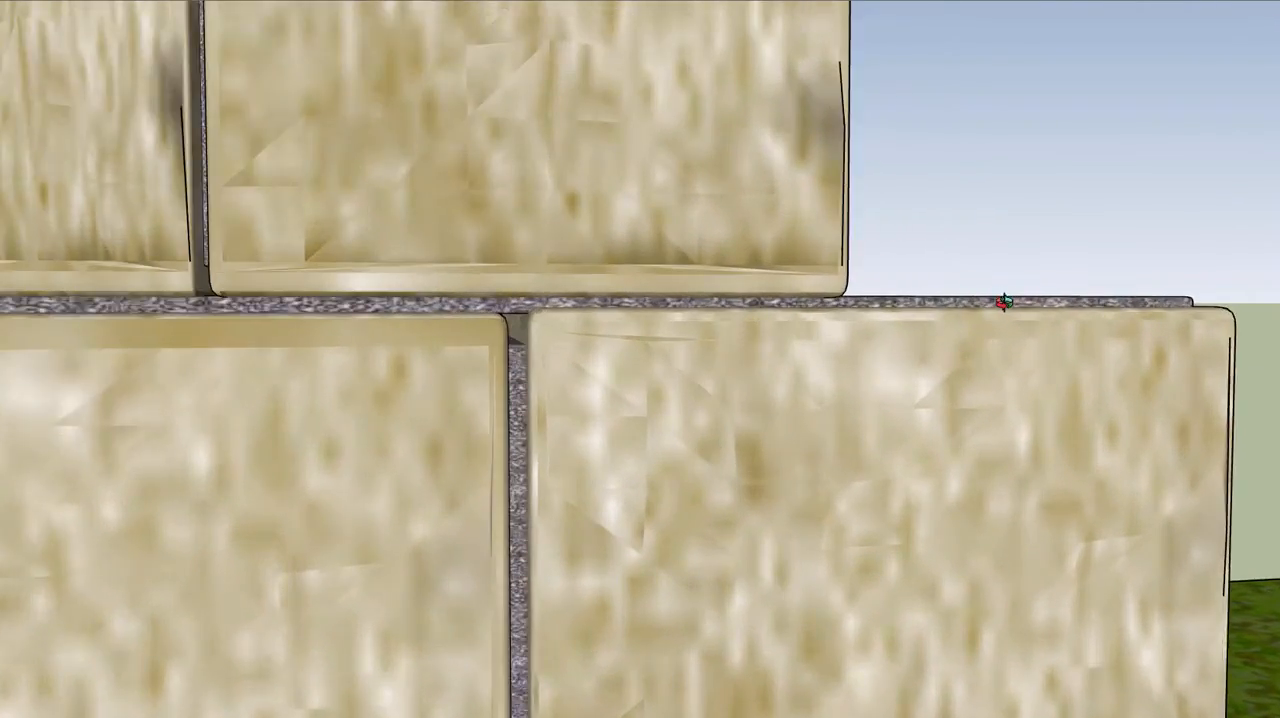
mouse_move(984, 305)
middle_down()
mouse_move(686, 423)
mouse_move(1123, 294)
mouse_move(656, 326)
middle_up()
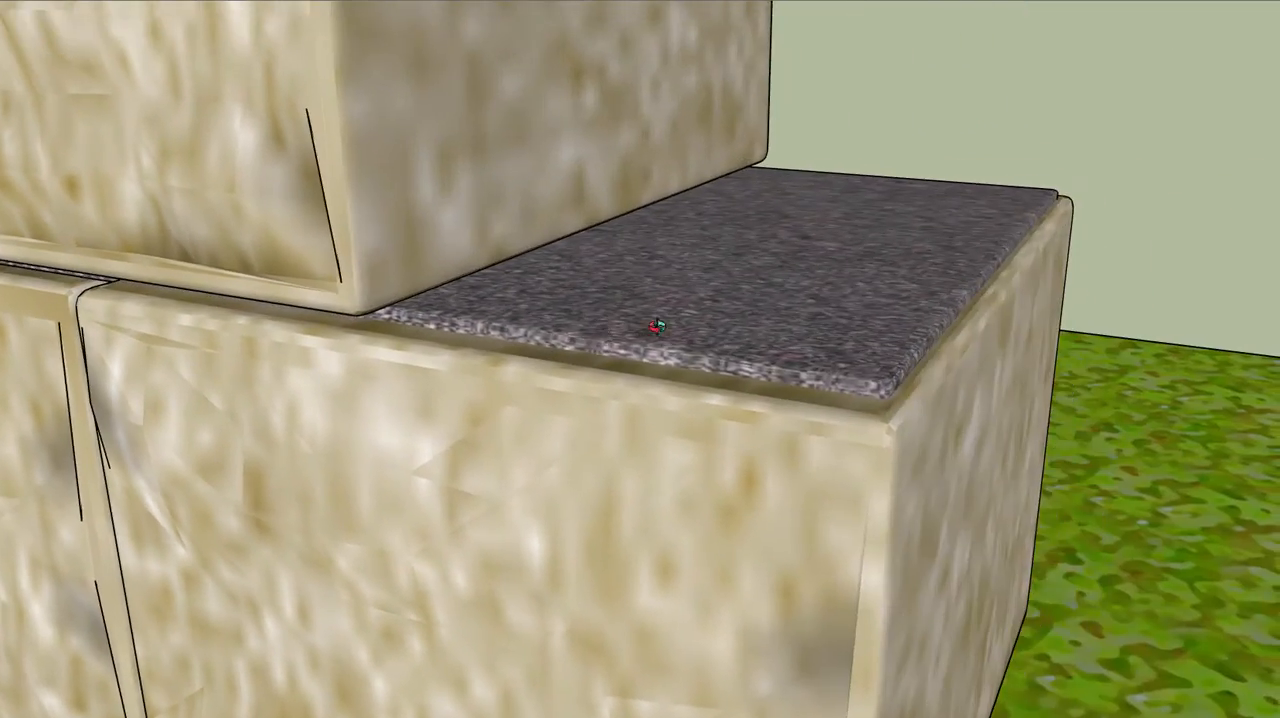
scroll(866, 380, up, 5)
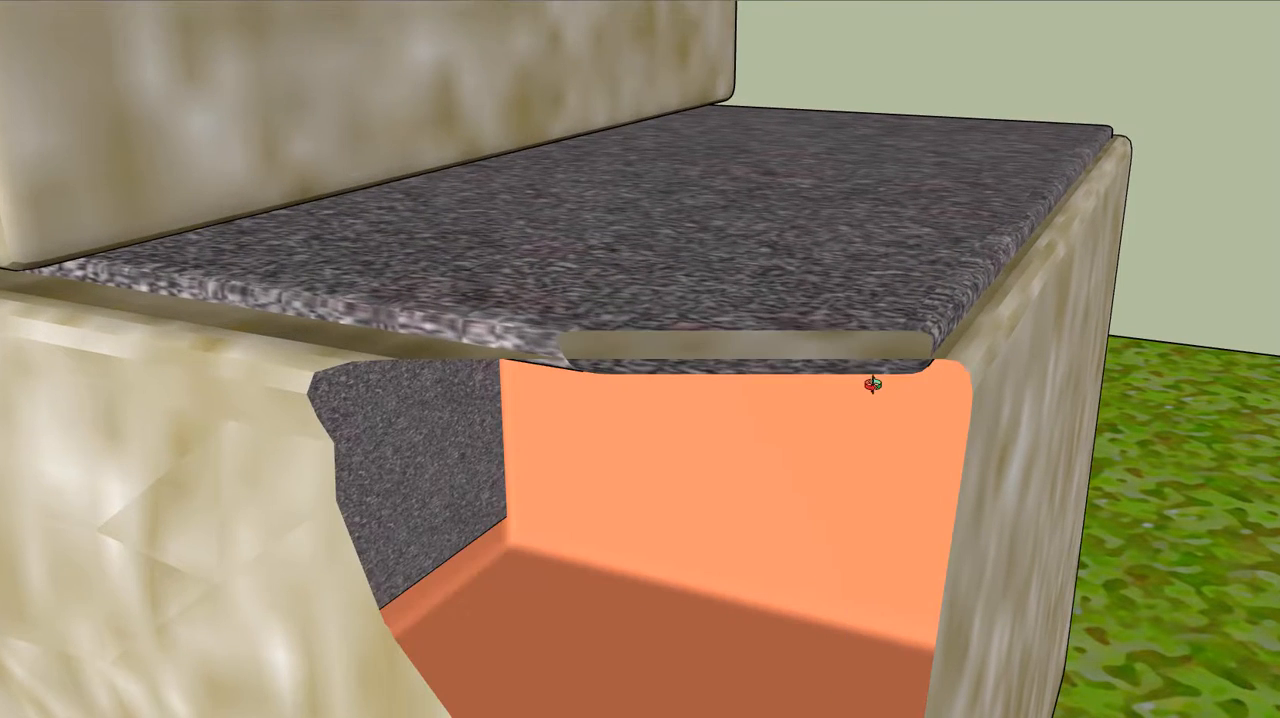
scroll(882, 380, down, 3)
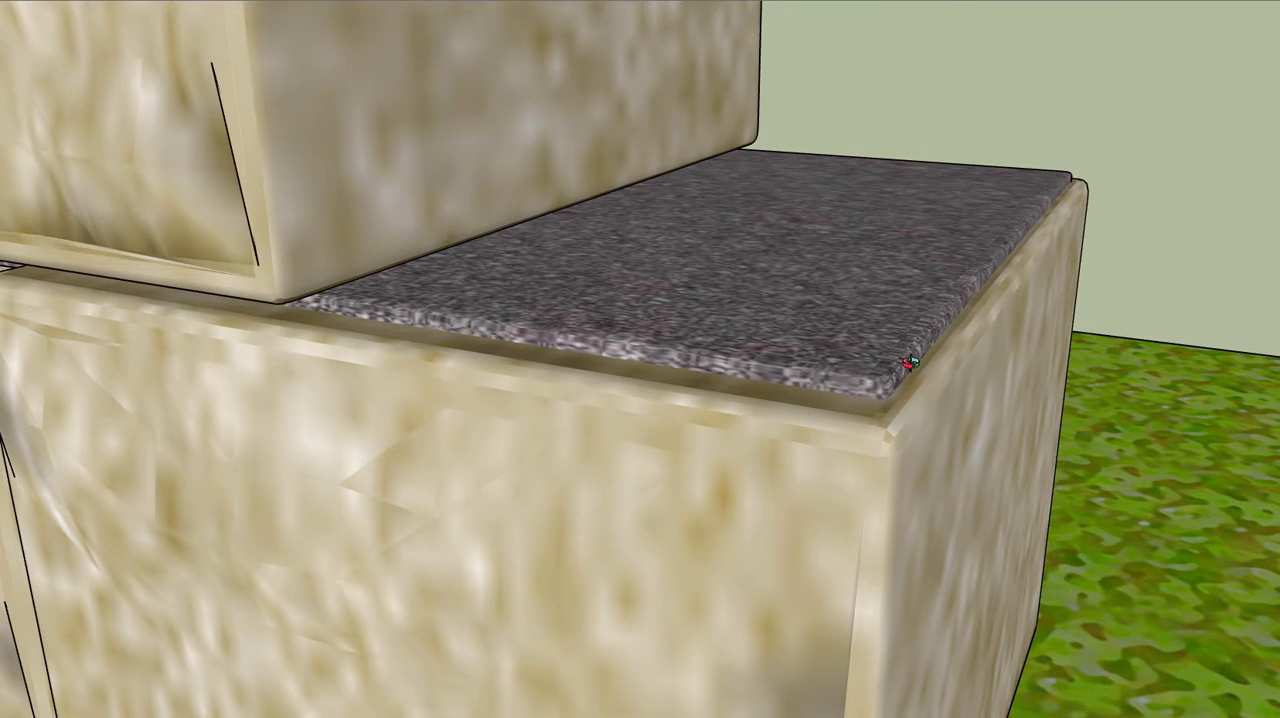
mouse_move(719, 331)
middle_down()
mouse_move(768, 325)
mouse_move(781, 308)
middle_up()
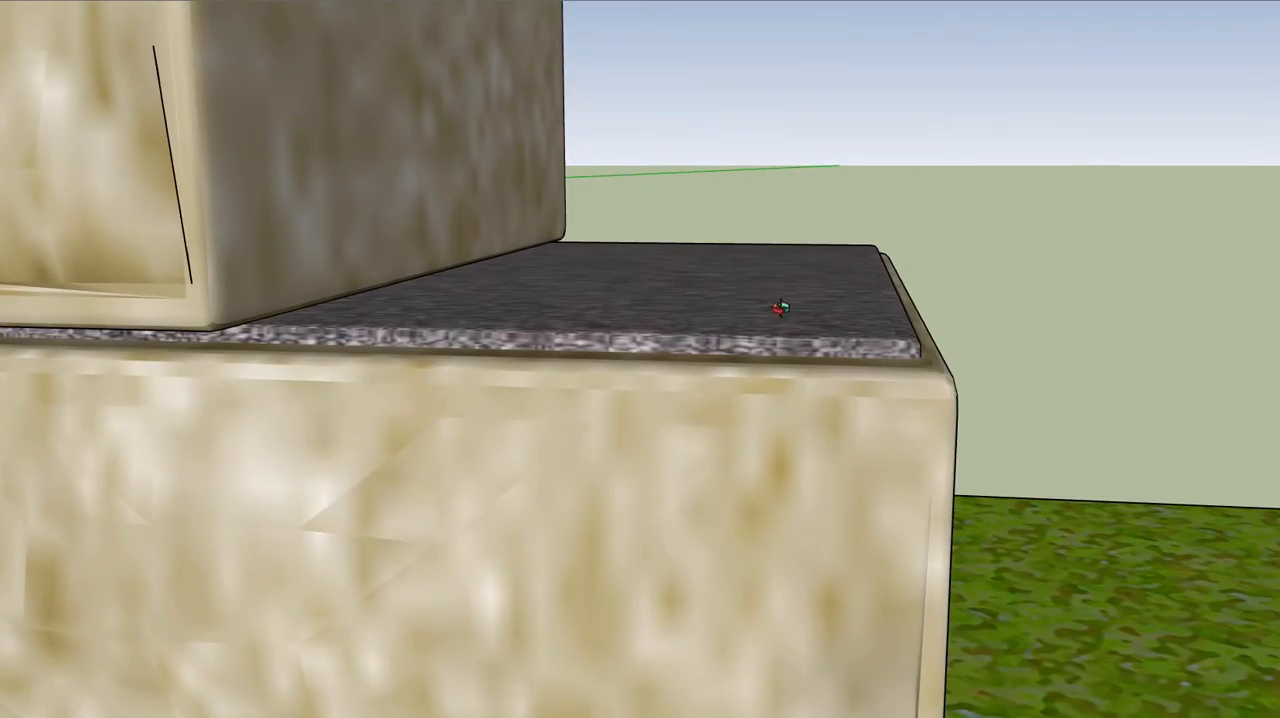
scroll(707, 316, up, 5)
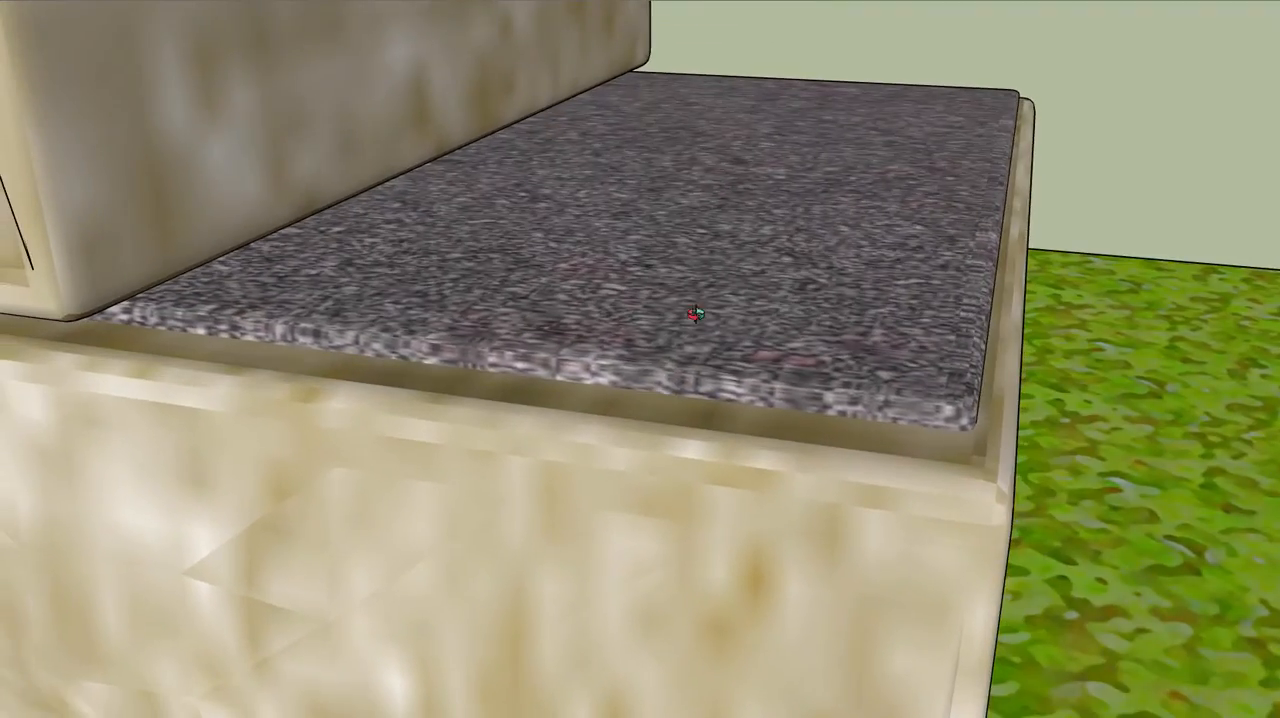
mouse_move(697, 314)
middle_down()
mouse_move(742, 284)
mouse_move(764, 286)
middle_up()
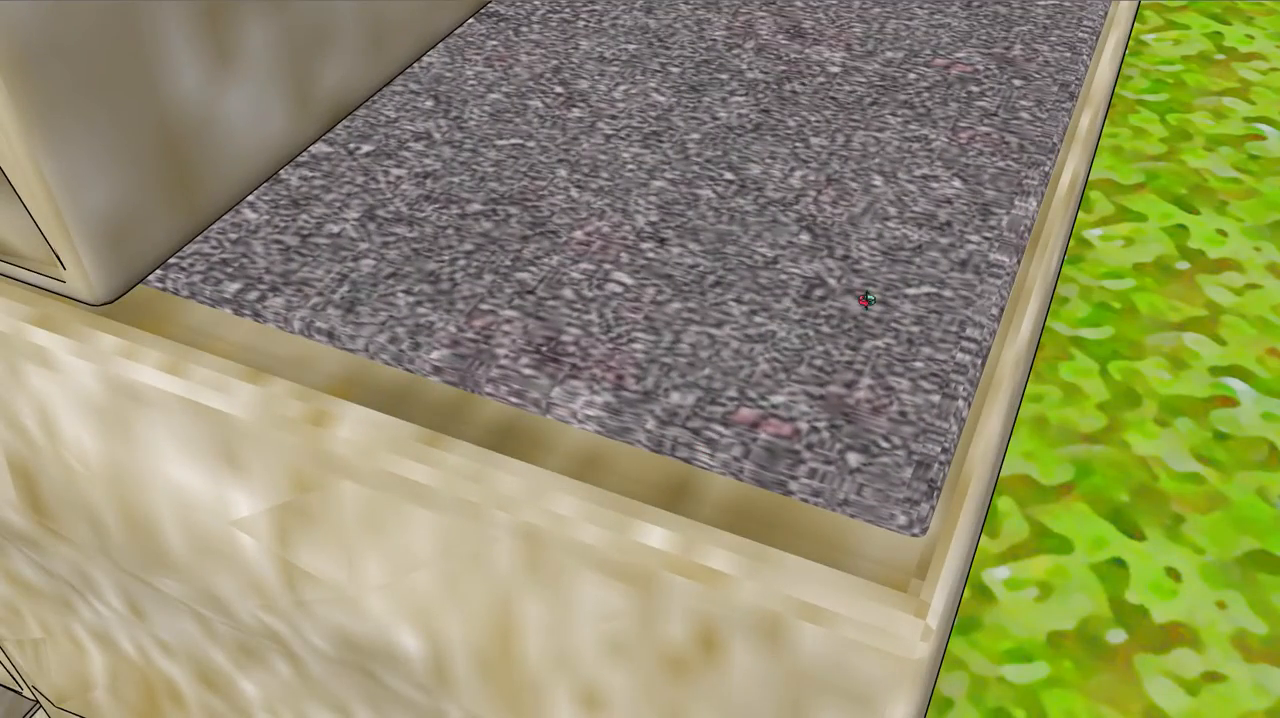
mouse_move(867, 300)
middle_down()
mouse_move(775, 282)
mouse_move(811, 311)
middle_up()
Examine the small stack at the slab's front edge and the arrangement of its blocks numbered 1 to 6
scroll(811, 311, down, 4)
mouse_move(651, 337)
shift+middle_down()
mouse_move(794, 357)
mouse_move(923, 220)
mouse_move(848, 247)
mouse_move(783, 220)
mouse_move(791, 137)
mouse_move(680, 323)
mouse_move(762, 304)
mouse_move(743, 263)
shift+middle_up()
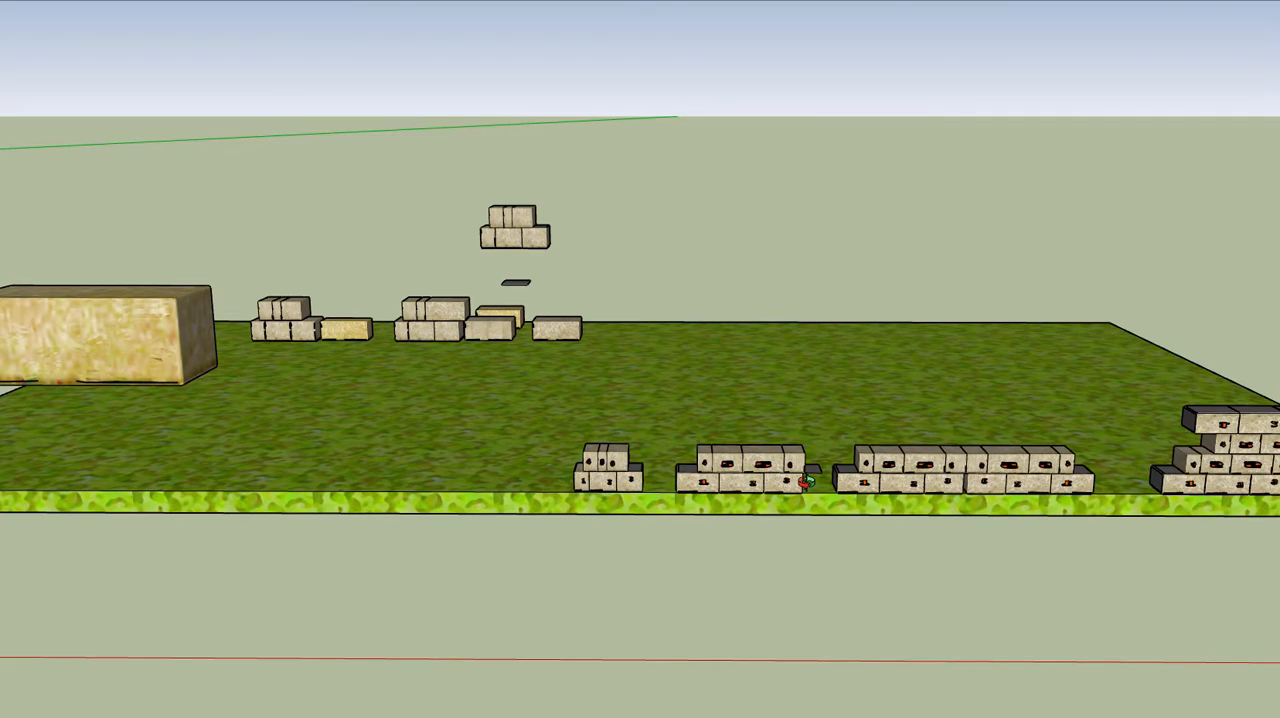
scroll(765, 487, up, 8)
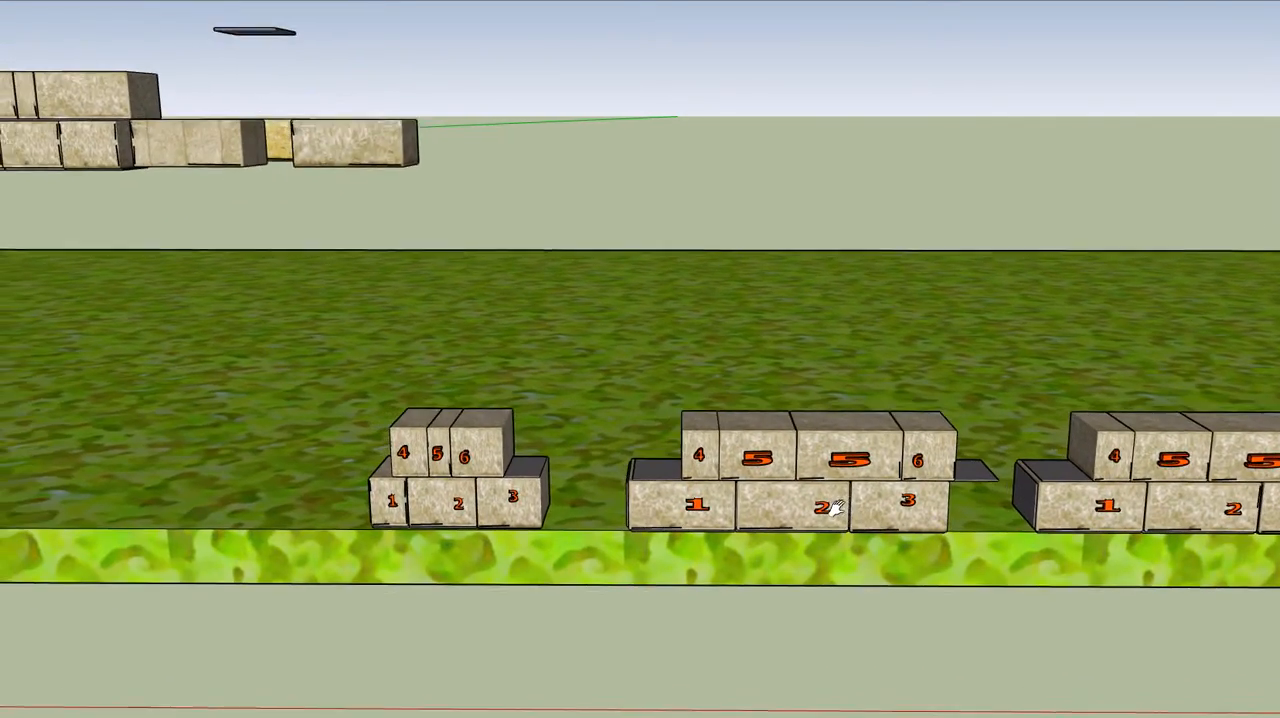
middle_drag(836, 508, 855, 482)
scroll(470, 510, up, 2)
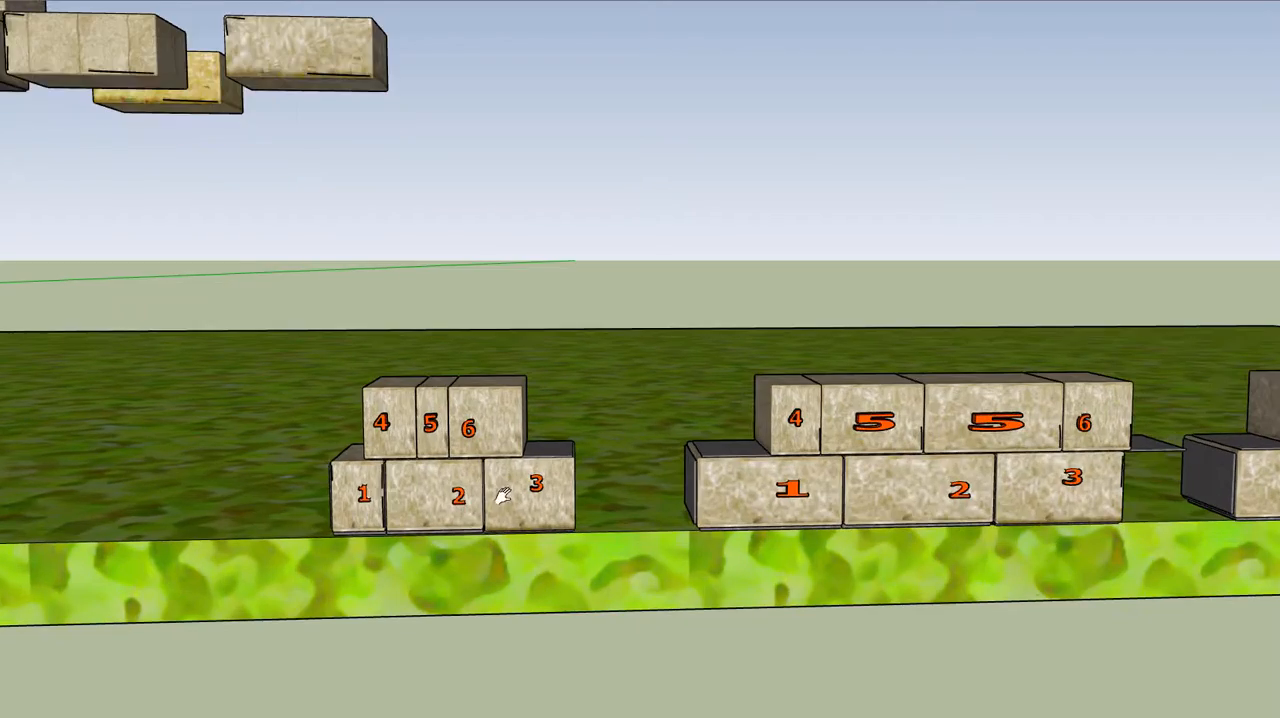
shift+middle_drag(503, 497, 604, 465)
scroll(604, 465, up, 4)
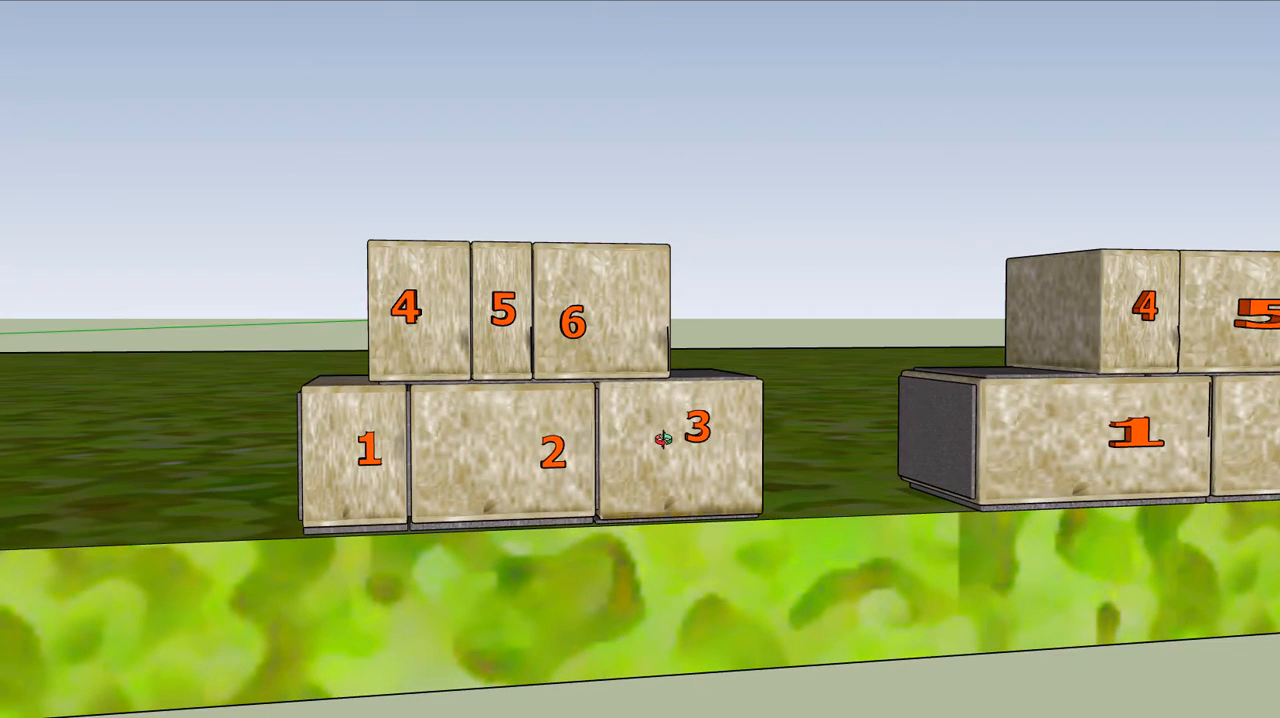
middle_drag(597, 446, 548, 468)
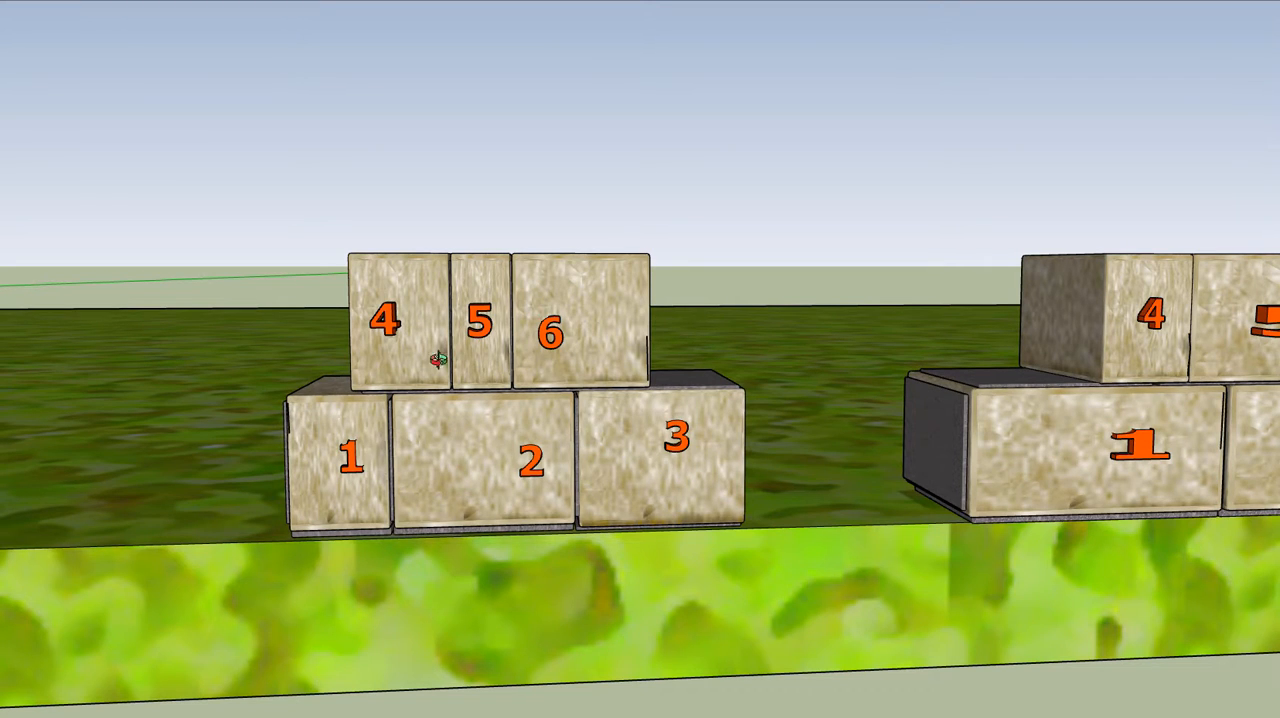
drag(567, 333, 497, 378)
Compare the small numbered stack with the longer numbered stacks that repeat block 5 in the upper course
scroll(497, 378, down, 2)
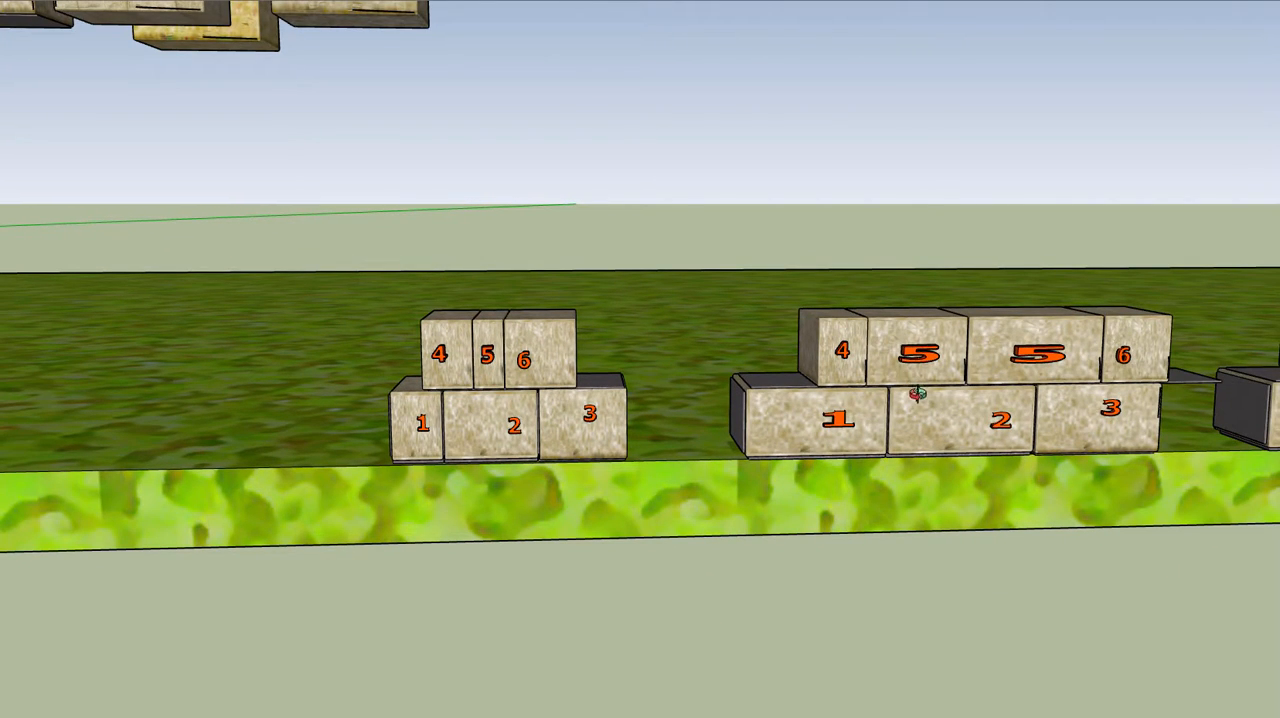
shift+drag(922, 406, 780, 418)
drag(780, 418, 783, 376)
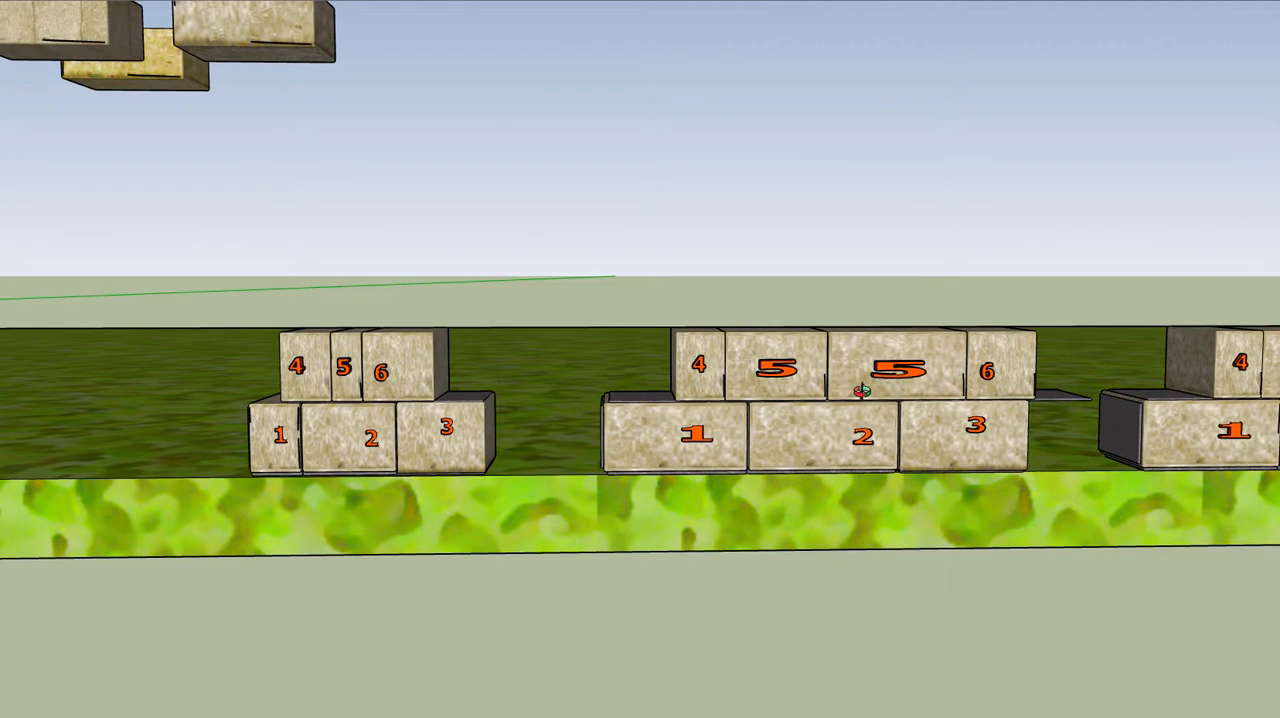
shift+drag(883, 401, 609, 406)
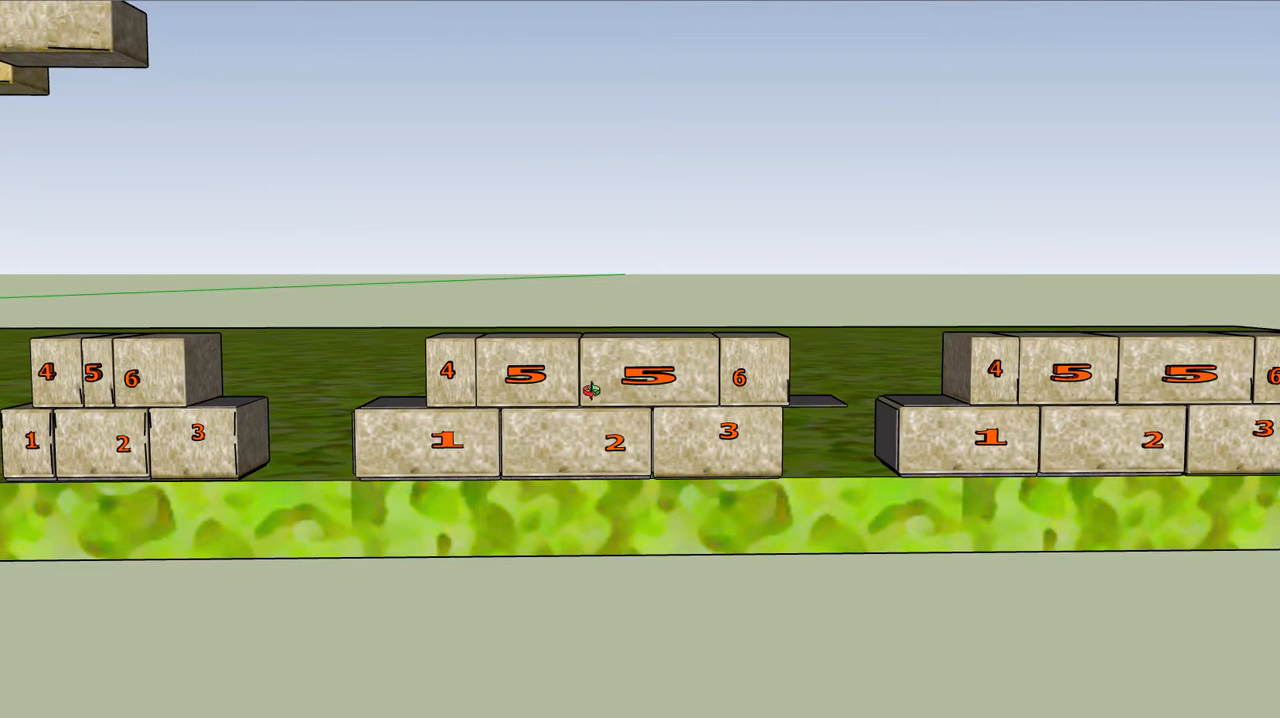
Duplicate the two-course stack of blocks 1, 2, 3 and 4, 5, 5, 6 in place and raise the copy straight up above the original
drag(461, 393, 469, 396)
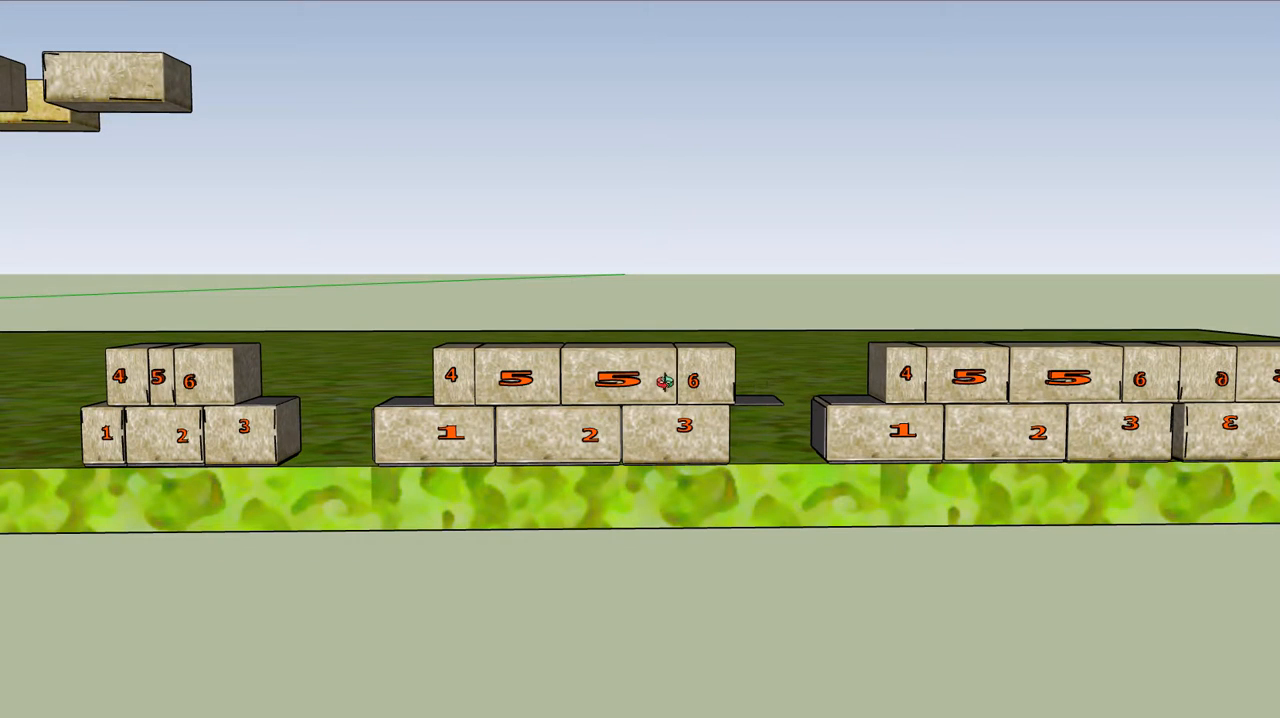
drag(663, 380, 664, 382)
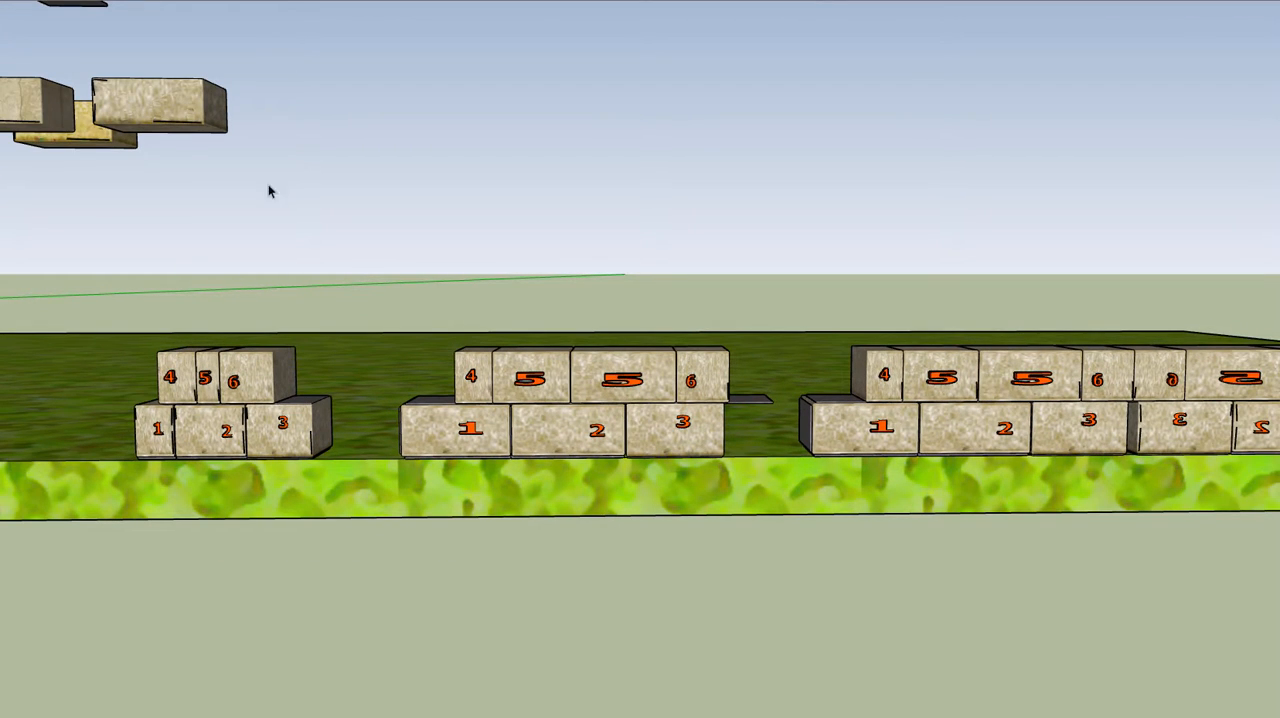
drag(354, 260, 767, 518)
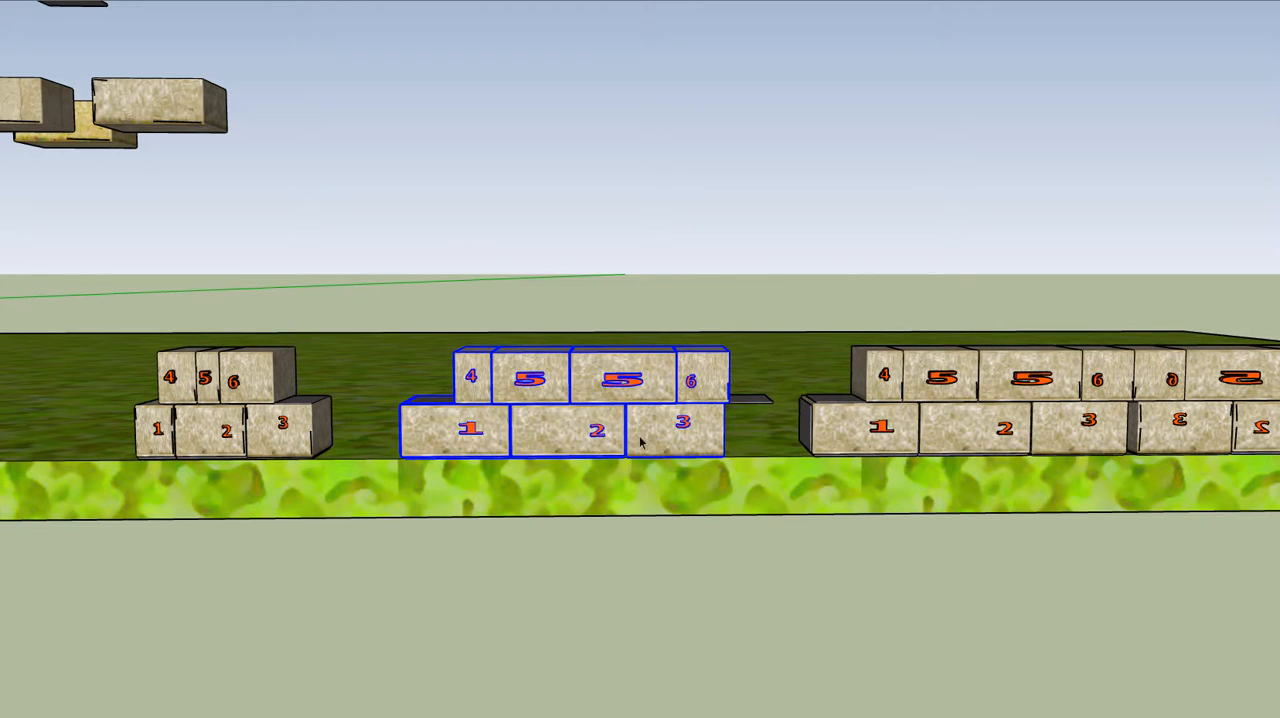
click(2, 2)
click(4, 36)
click(2, 2)
click(3, 70)
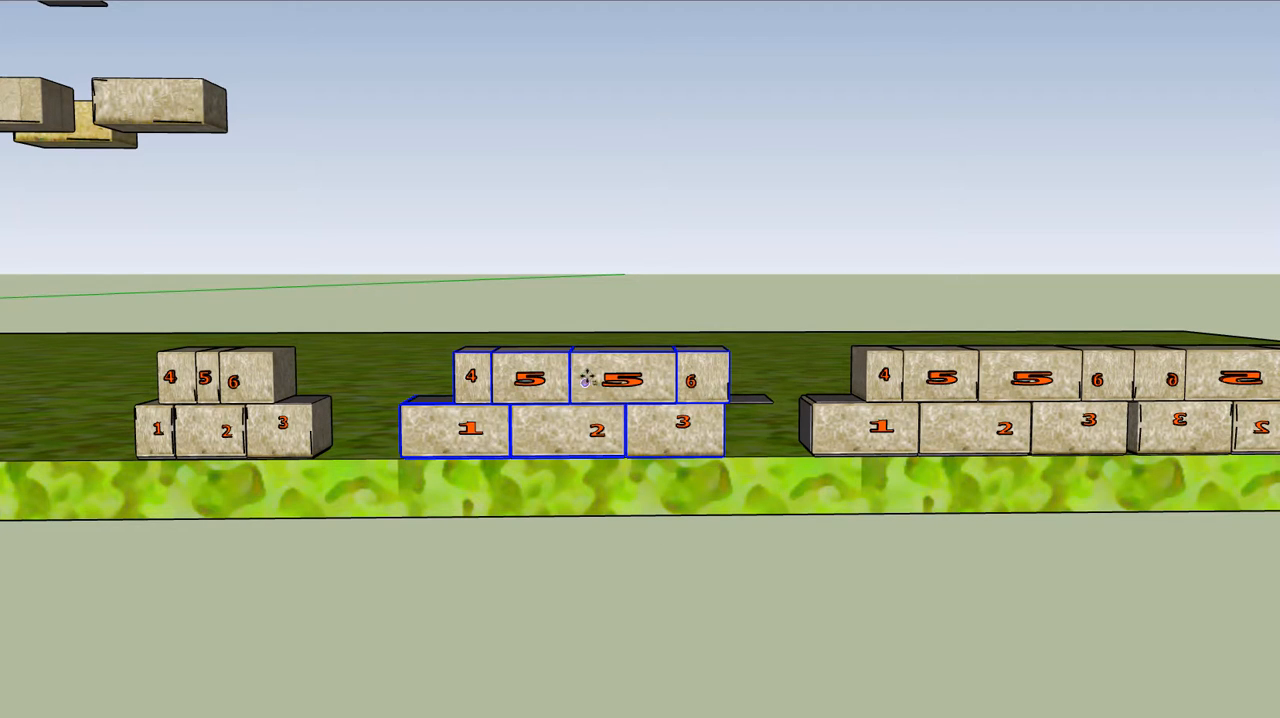
drag(586, 380, 586, 206)
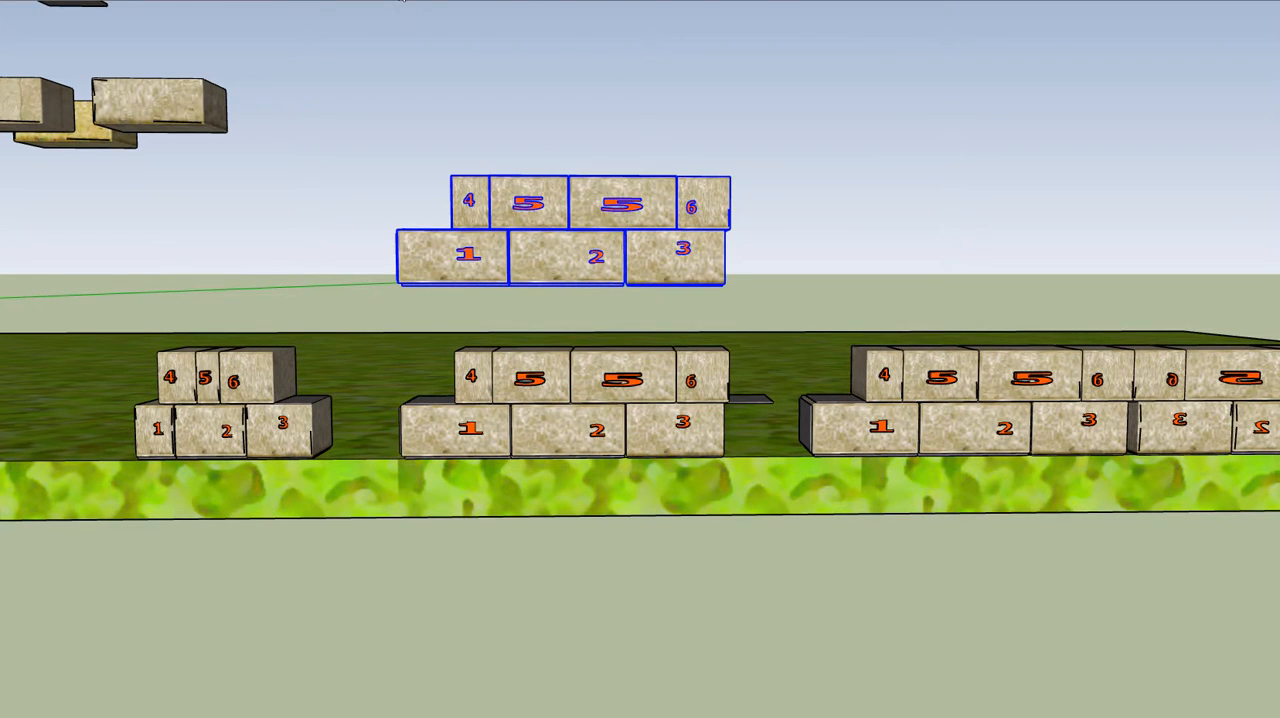
Mirror the raised copy along its length with Scale, pulling its block 1 end through past the block 3 end
middle_drag(451, 140, 363, 214)
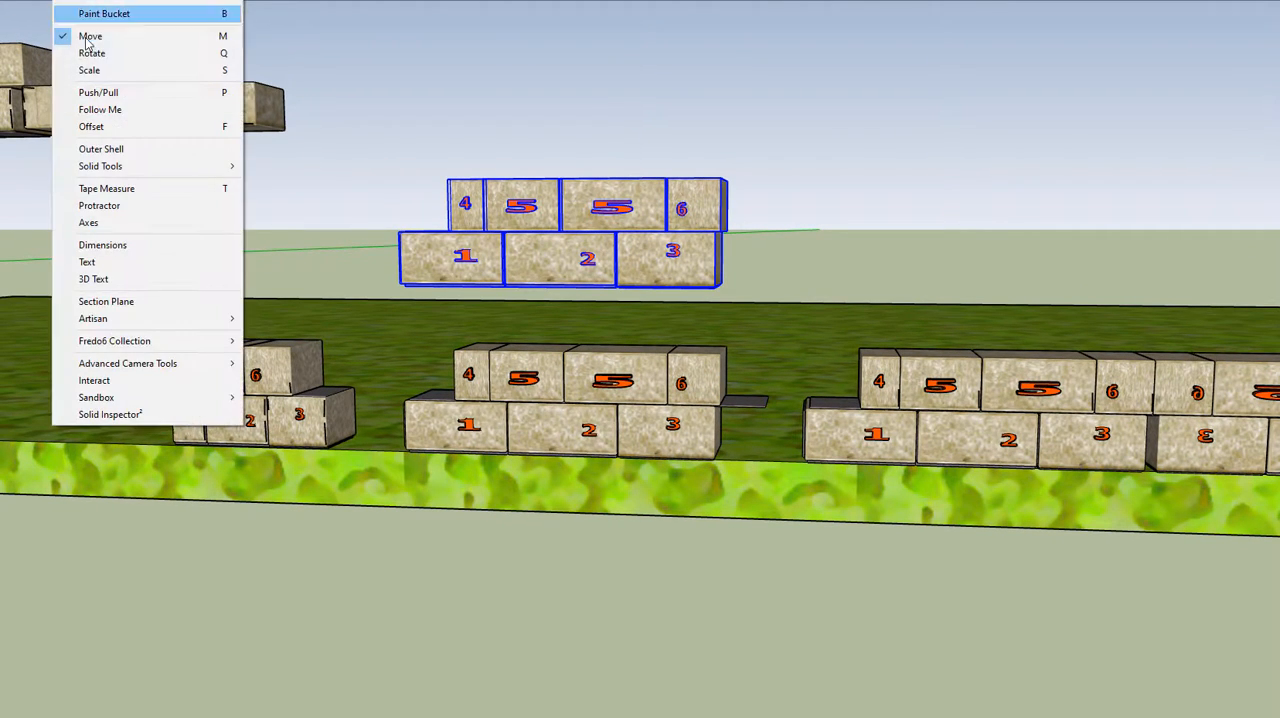
click(88, 69)
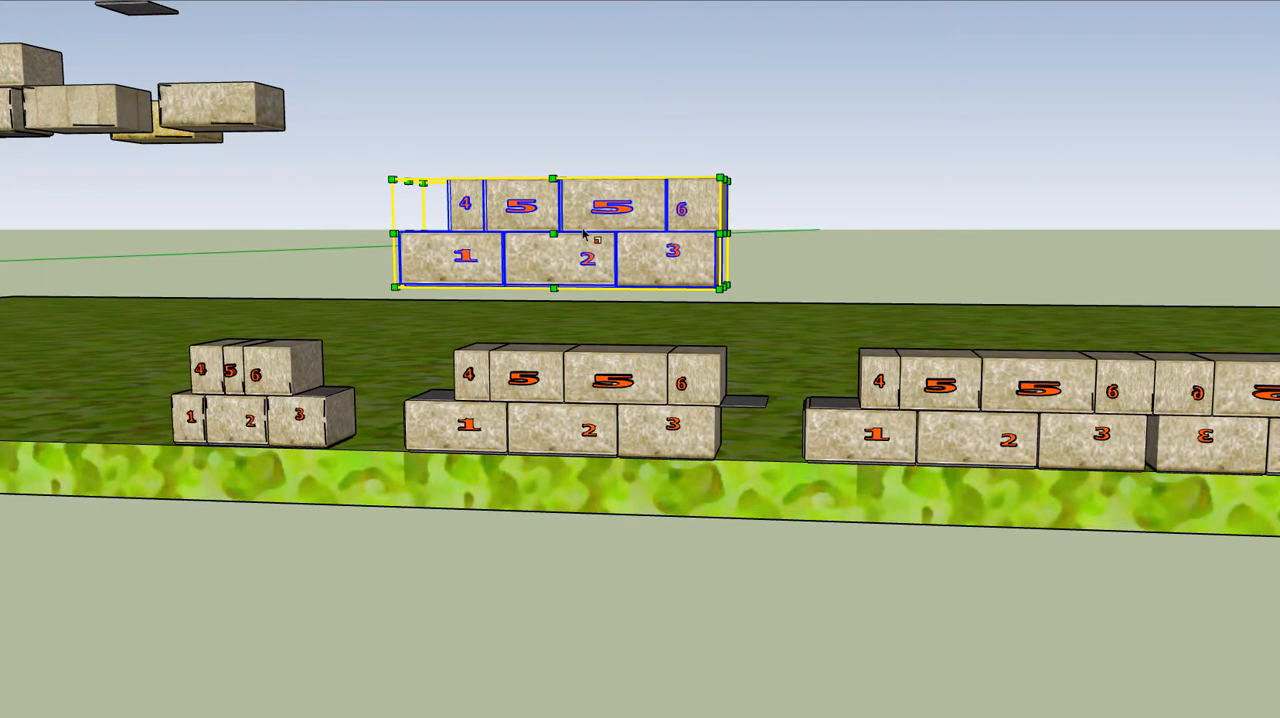
scroll(710, 236, up, 3)
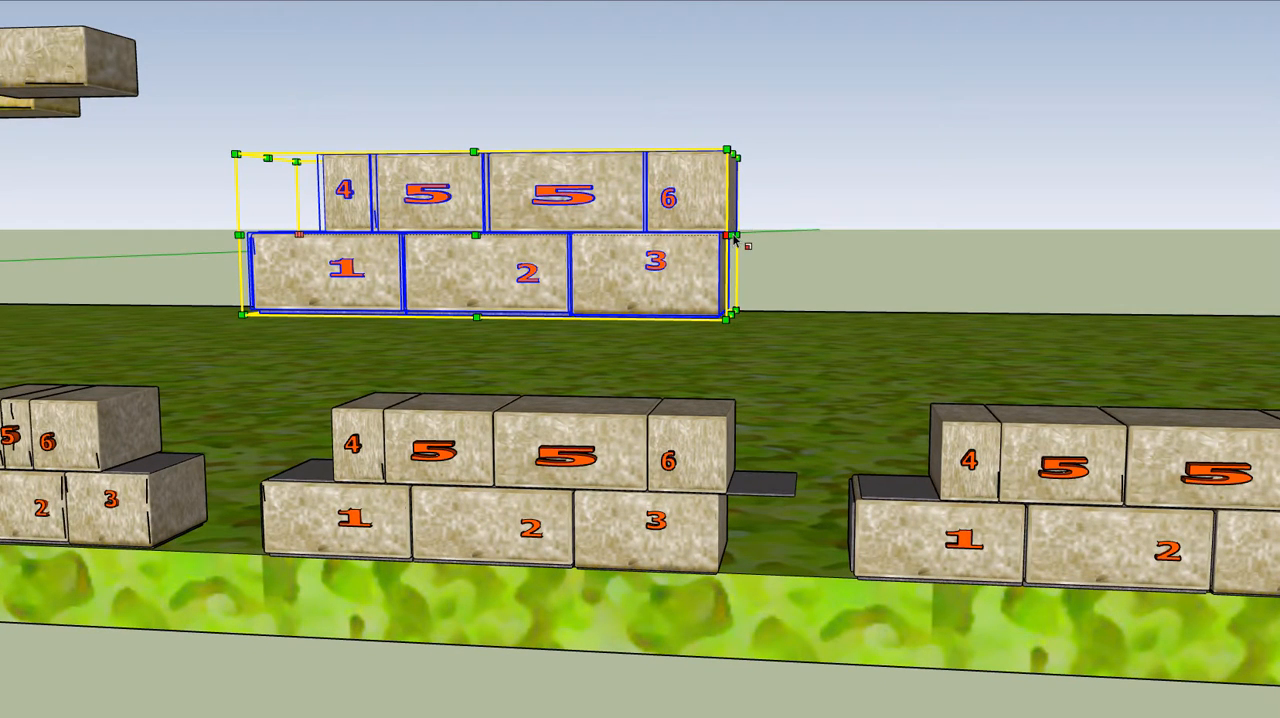
key(o)
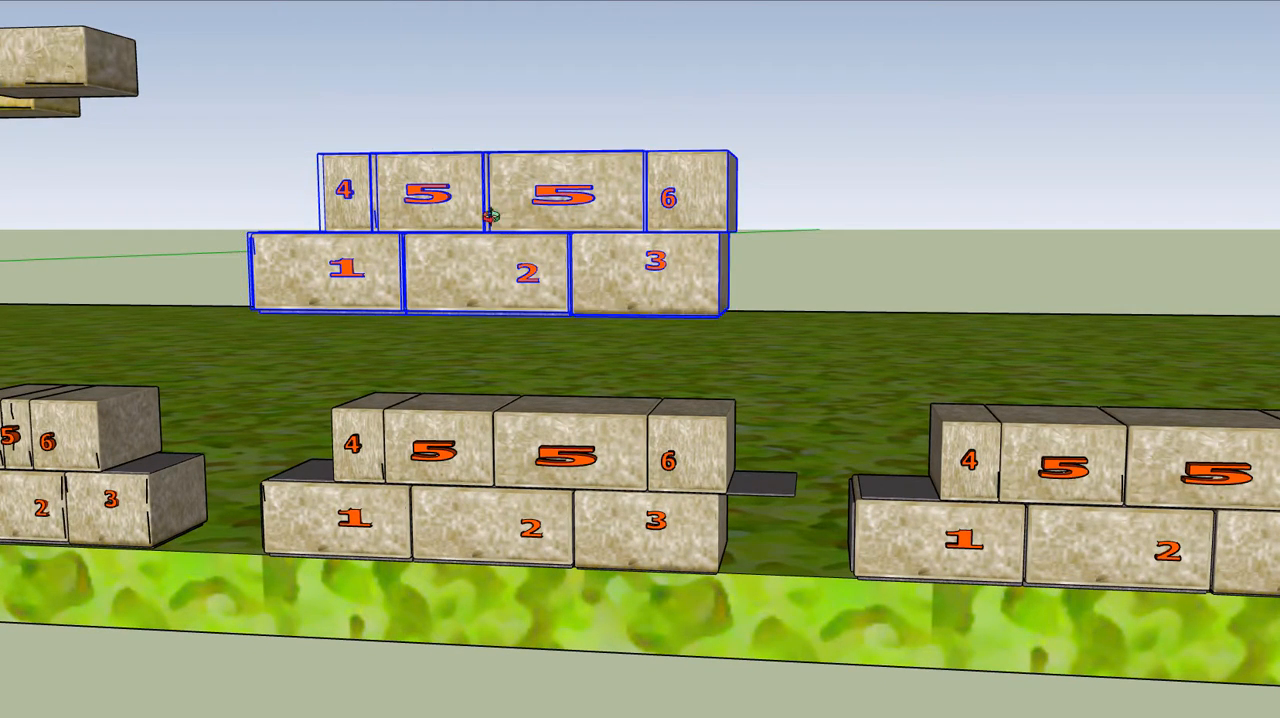
drag(491, 217, 775, 220)
click(120, 2)
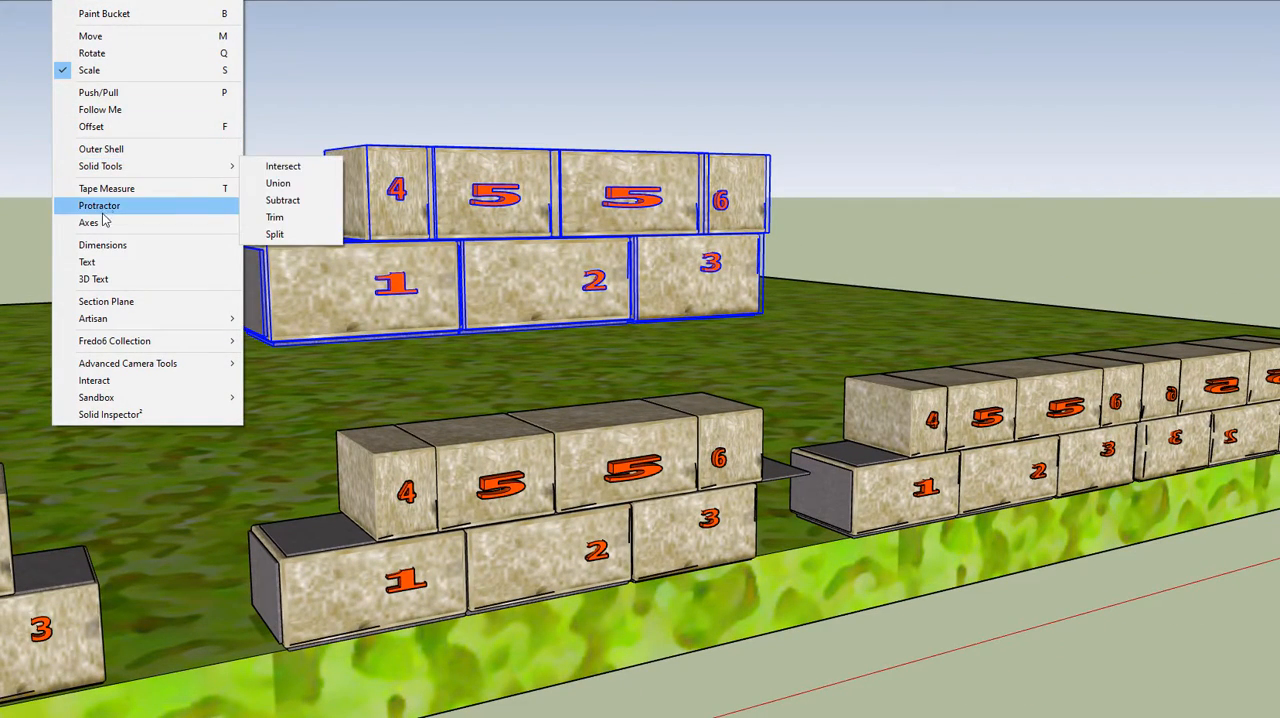
click(89, 70)
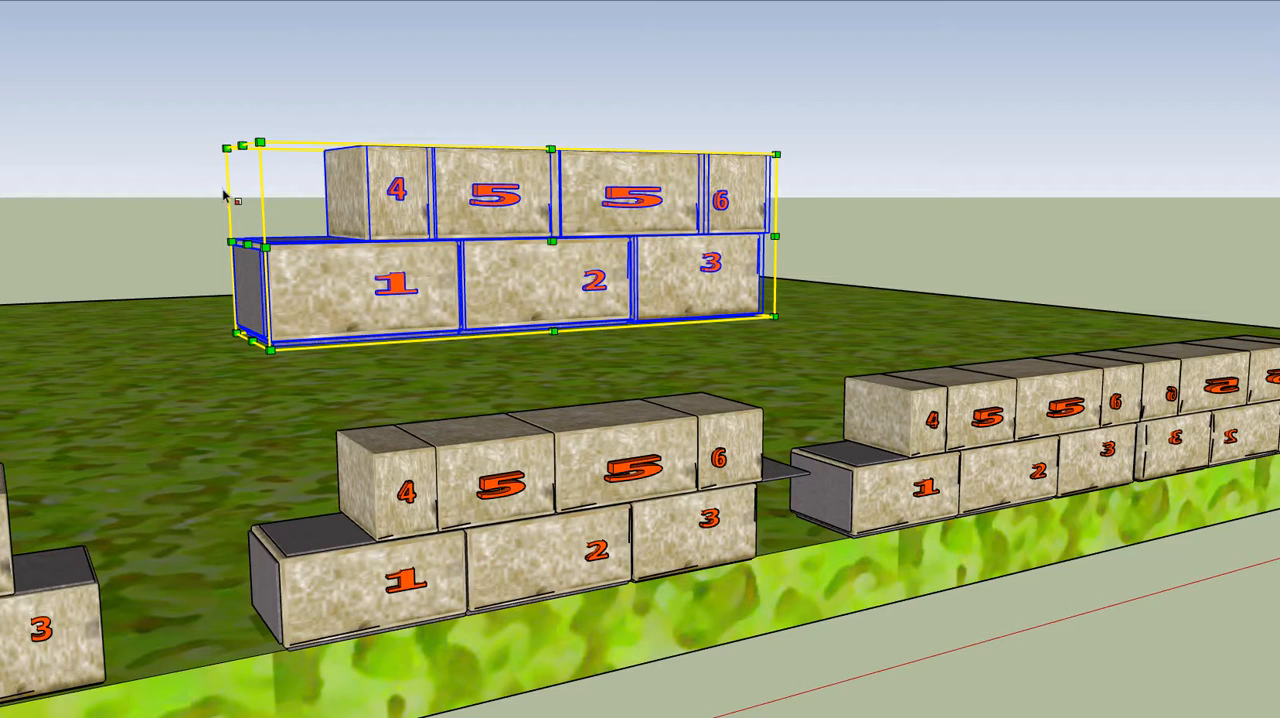
drag(247, 243, 940, 187)
Compare the mirrored raised copy with the reversed half of the longer two-course numbered stack
click(340, 1)
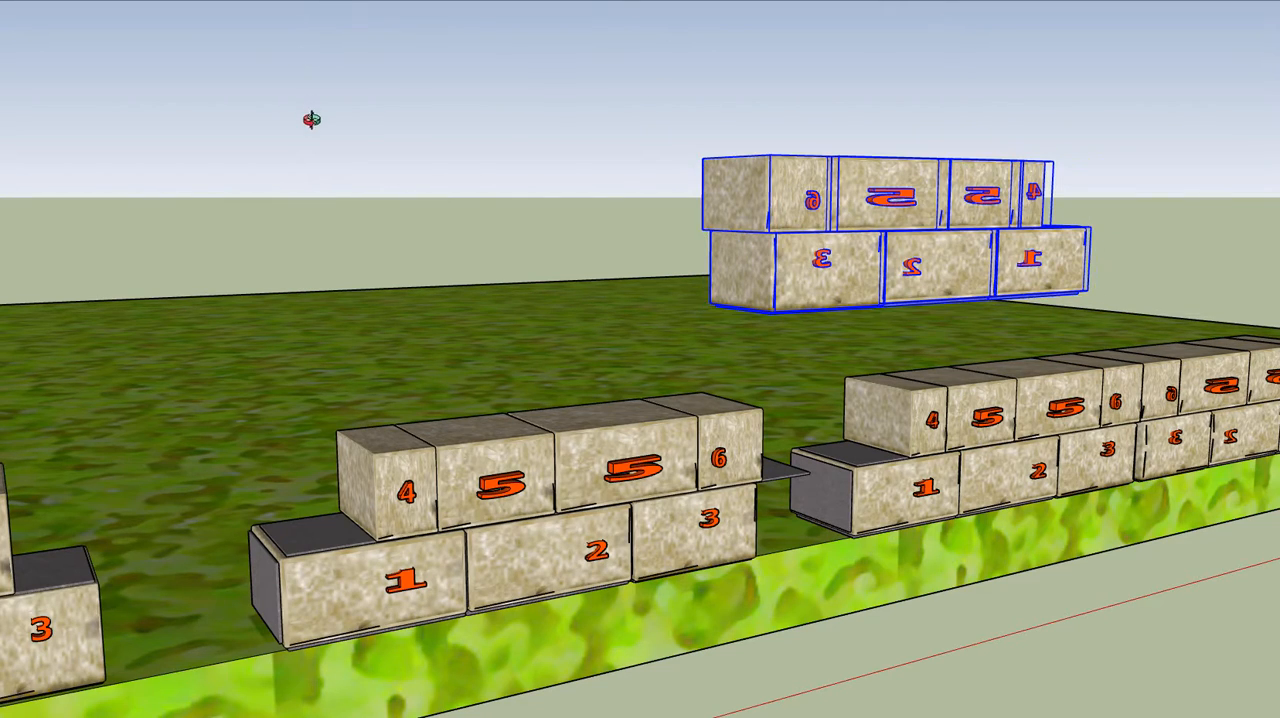
scroll(311, 120, down, 5)
drag(586, 178, 478, 198)
scroll(478, 198, up, 4)
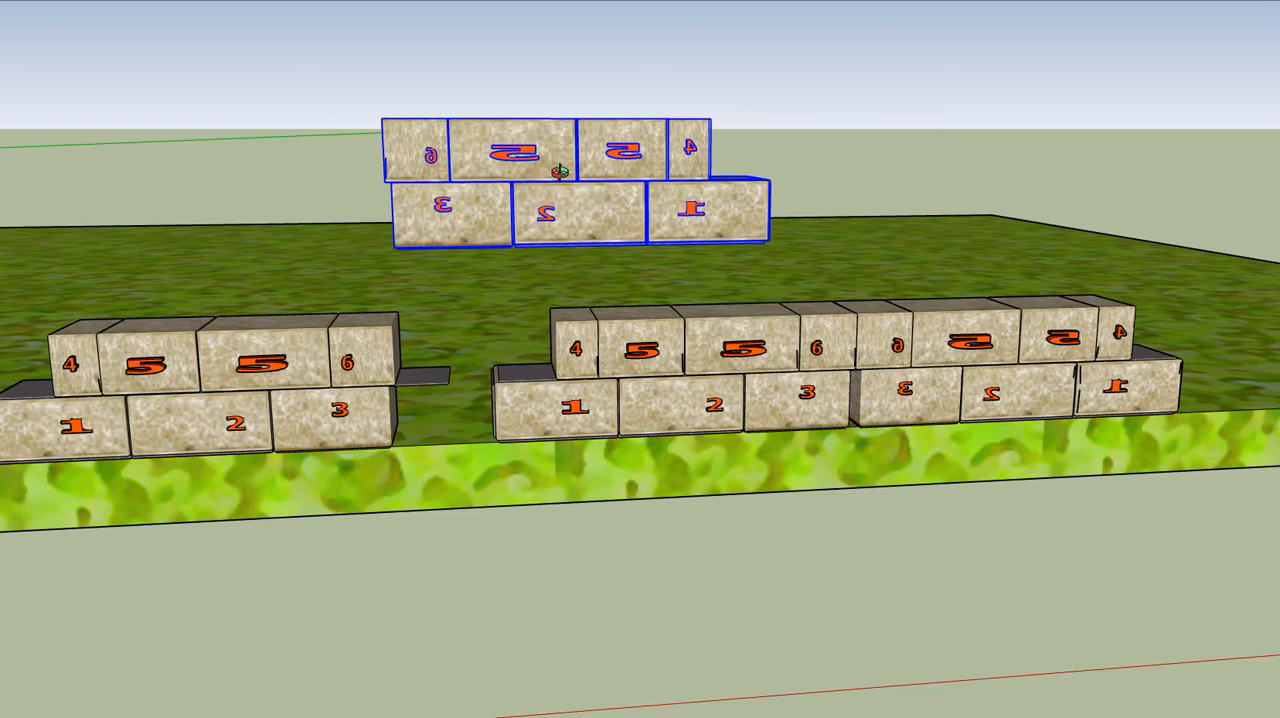
drag(560, 172, 583, 177)
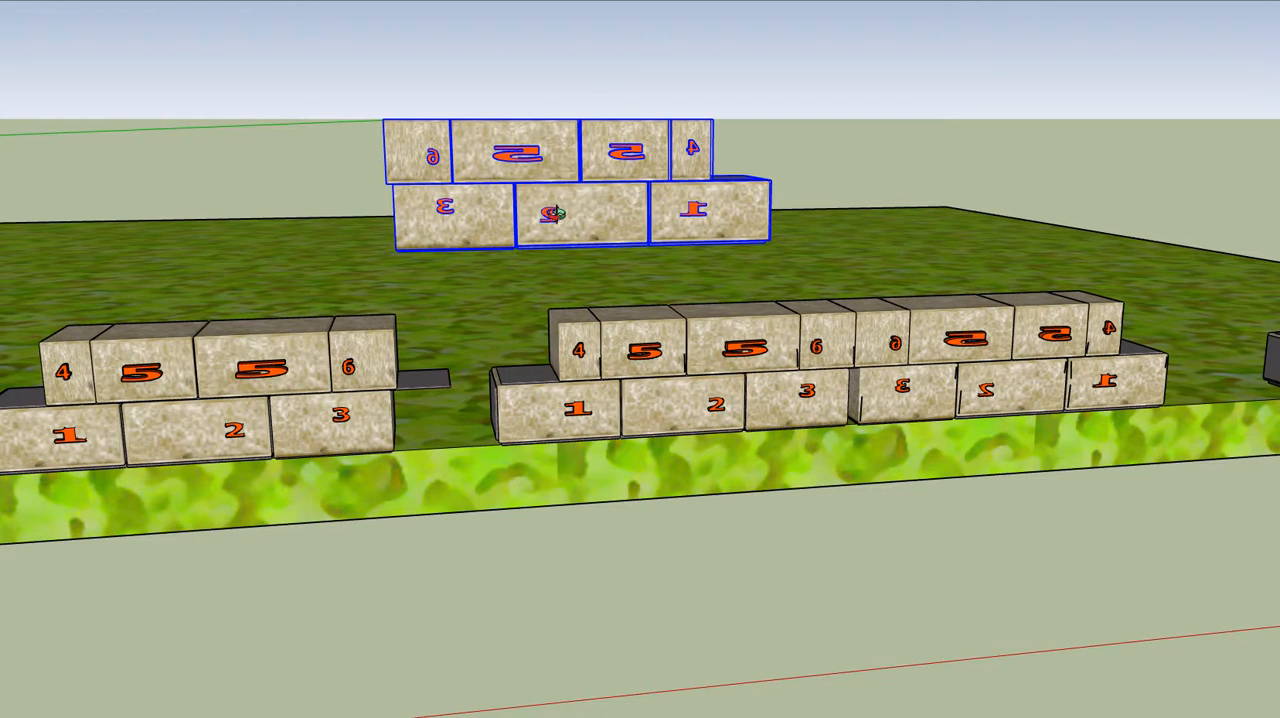
drag(502, 200, 482, 236)
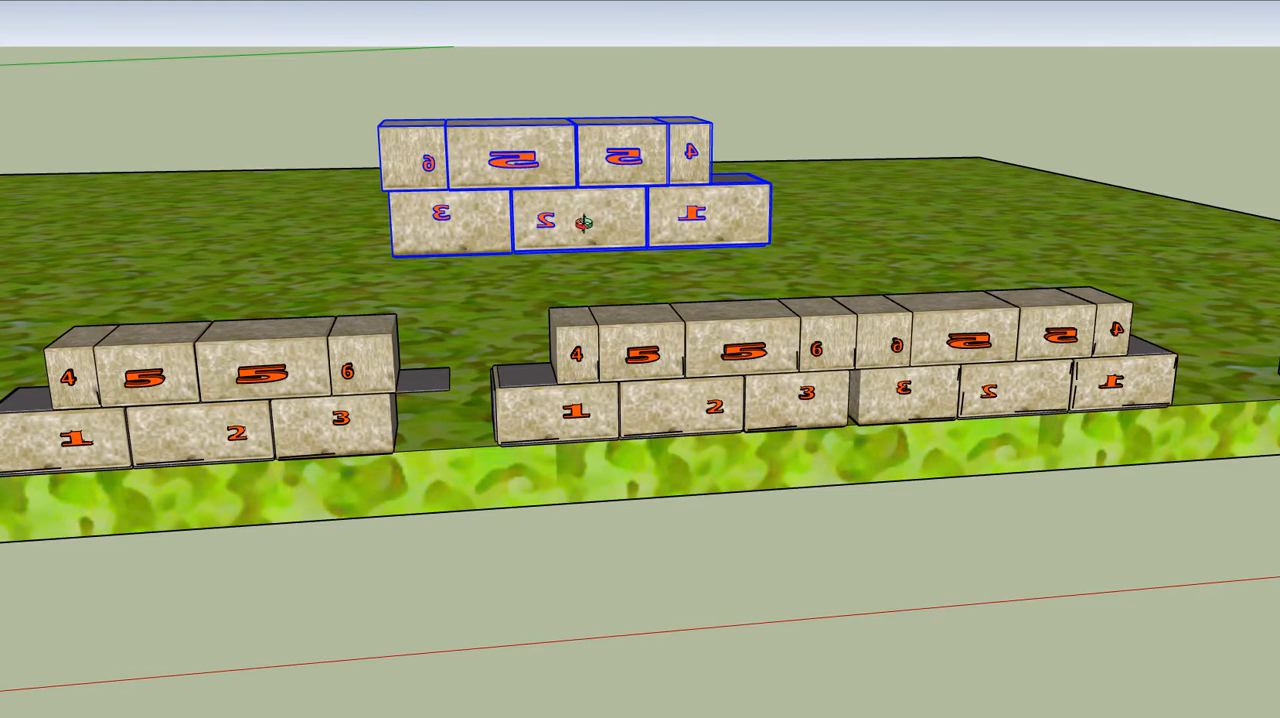
drag(583, 222, 507, 213)
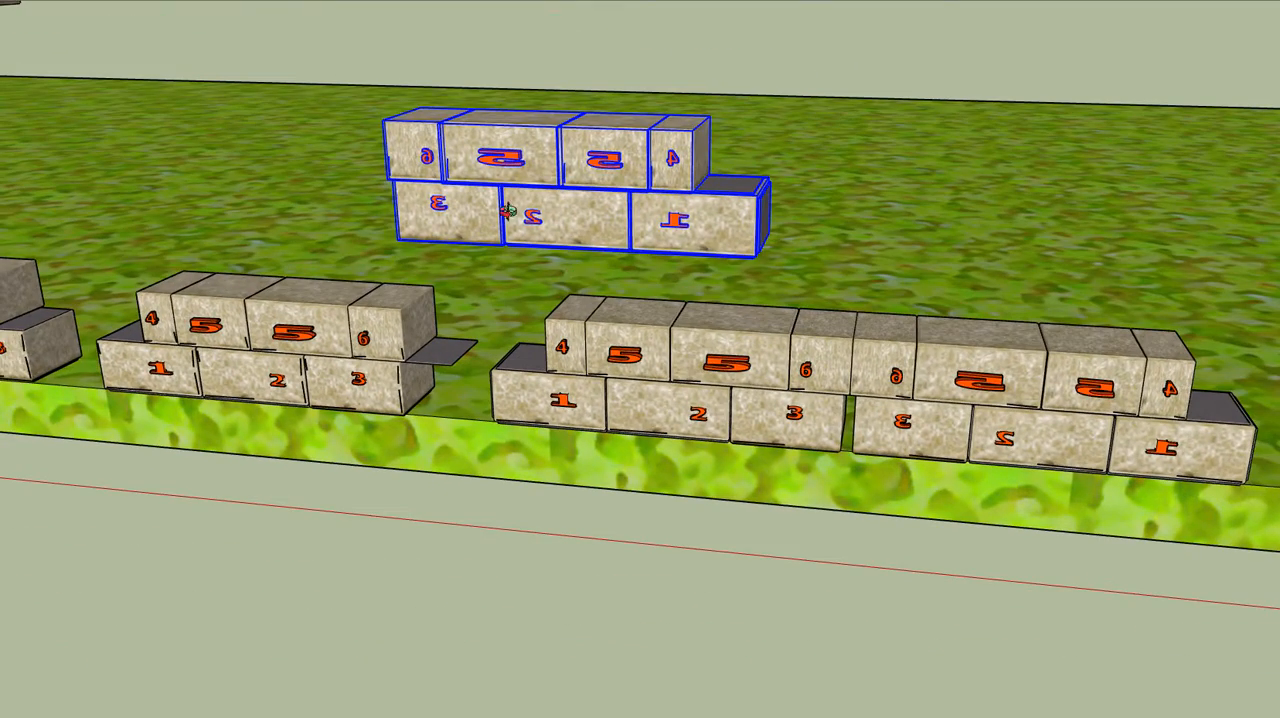
Examine the four-course wall near the slab's corner and how its courses combine normal and reversed block numbers
scroll(490, 213, down, 6)
drag(356, 304, 350, 279)
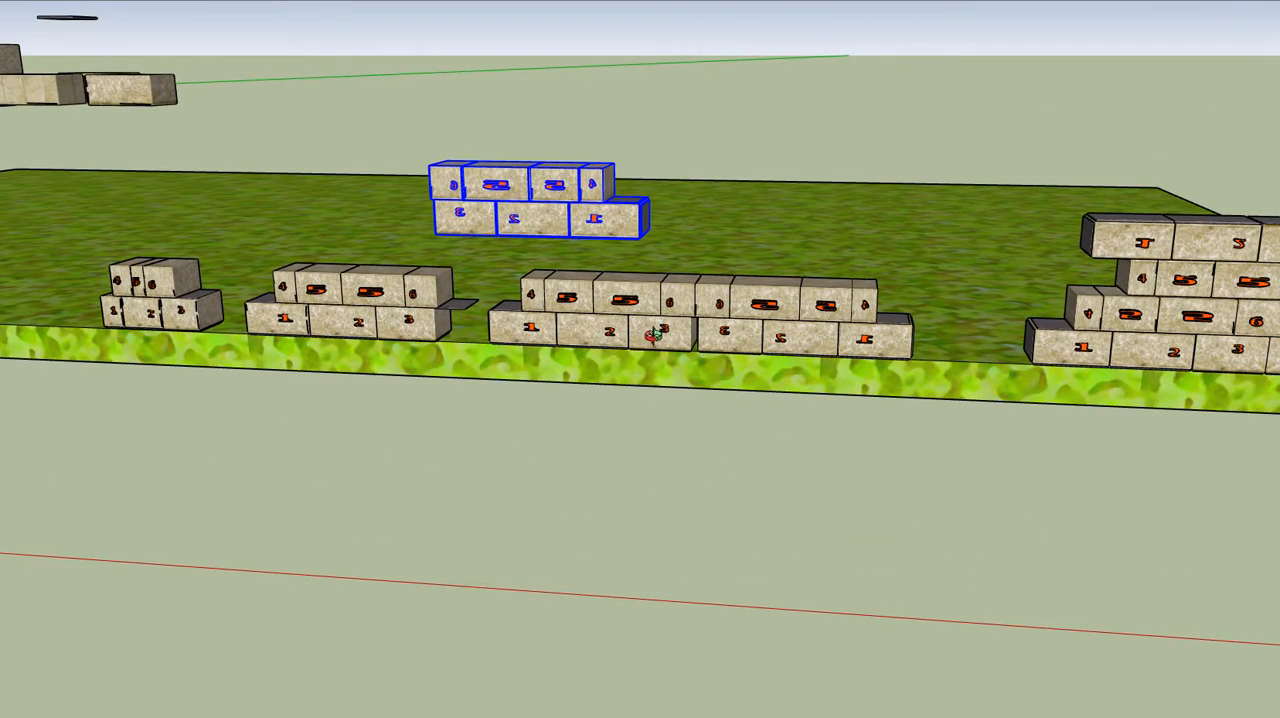
scroll(600, 326, down, 3)
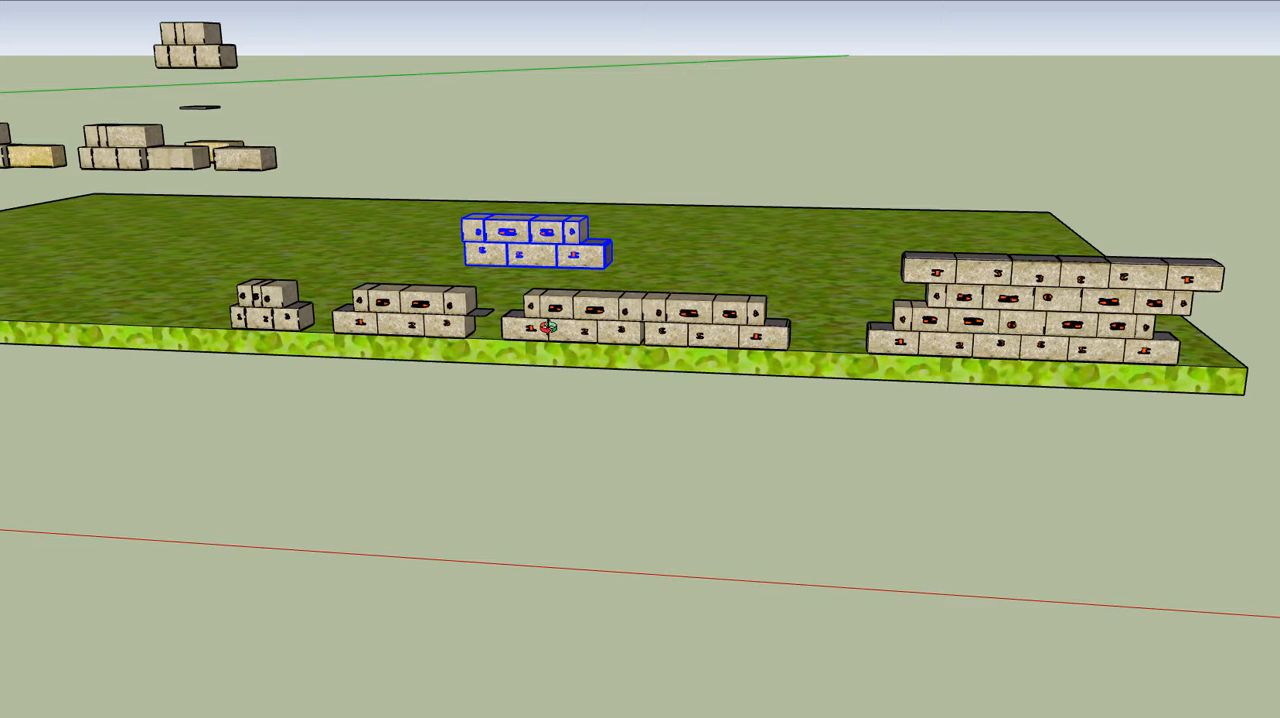
scroll(547, 327, down, 1)
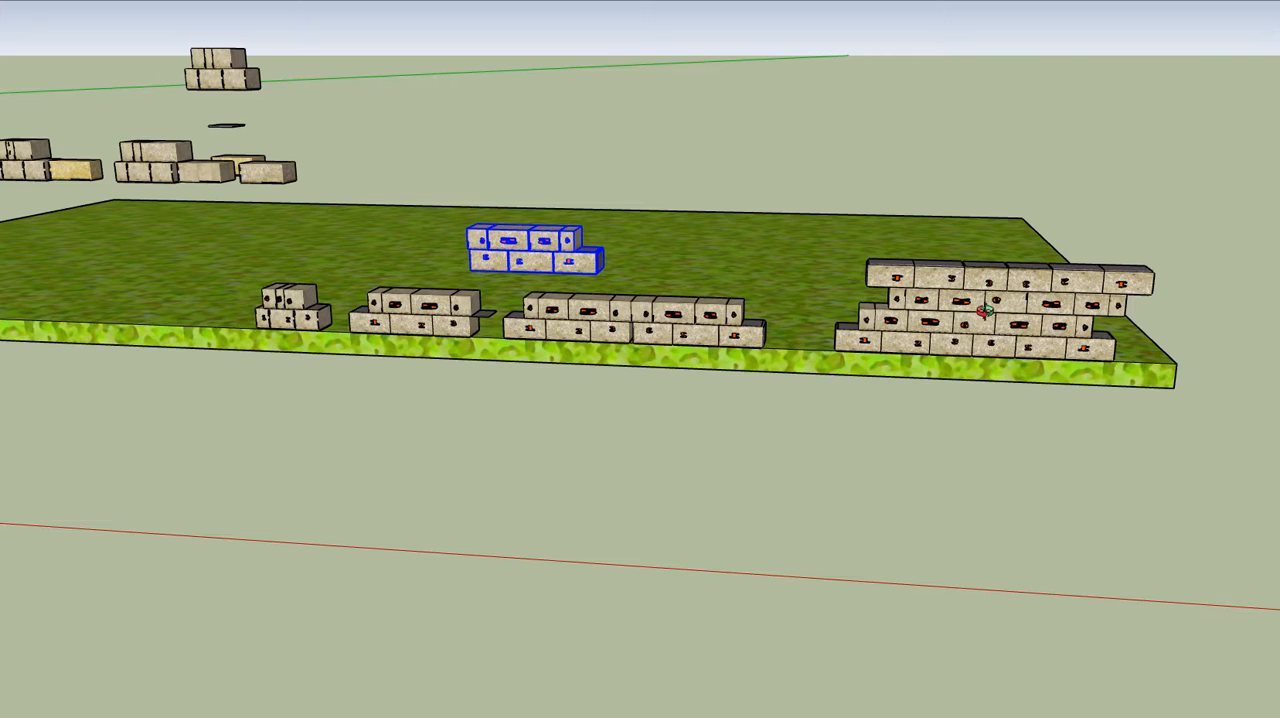
scroll(1054, 316, up, 3)
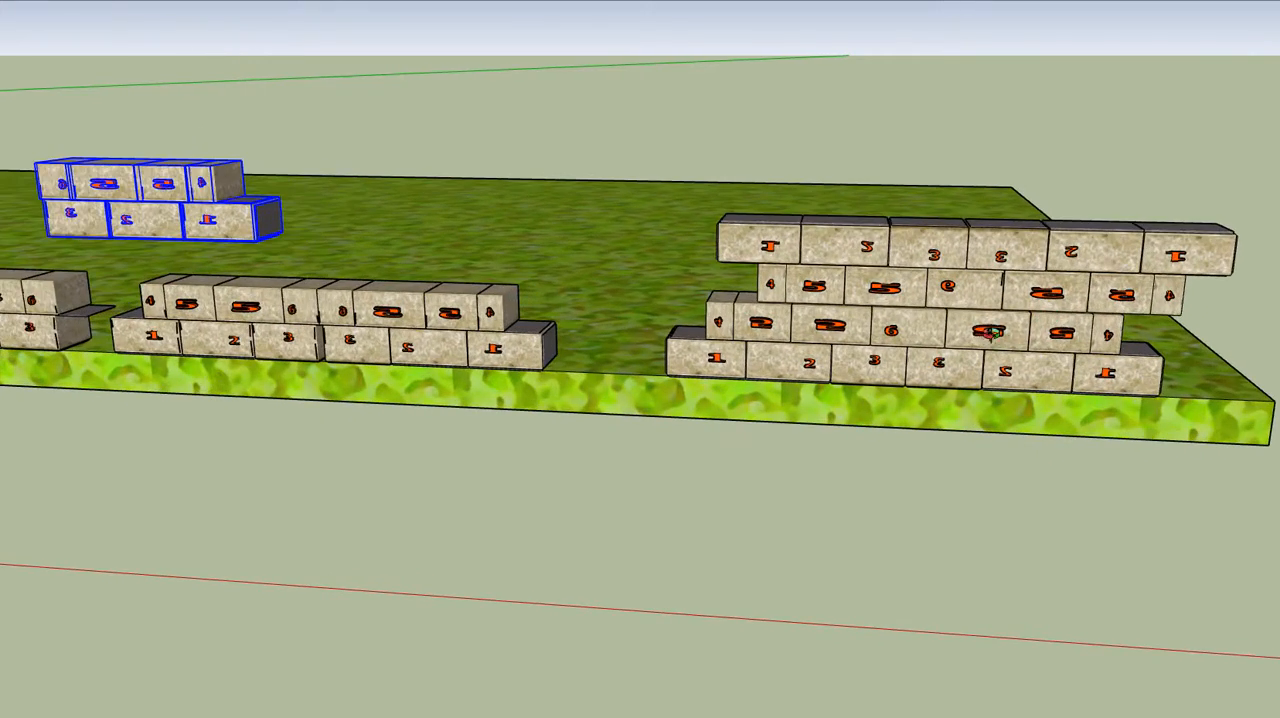
drag(992, 334, 1115, 344)
scroll(822, 318, down, 4)
scroll(915, 303, up, 1)
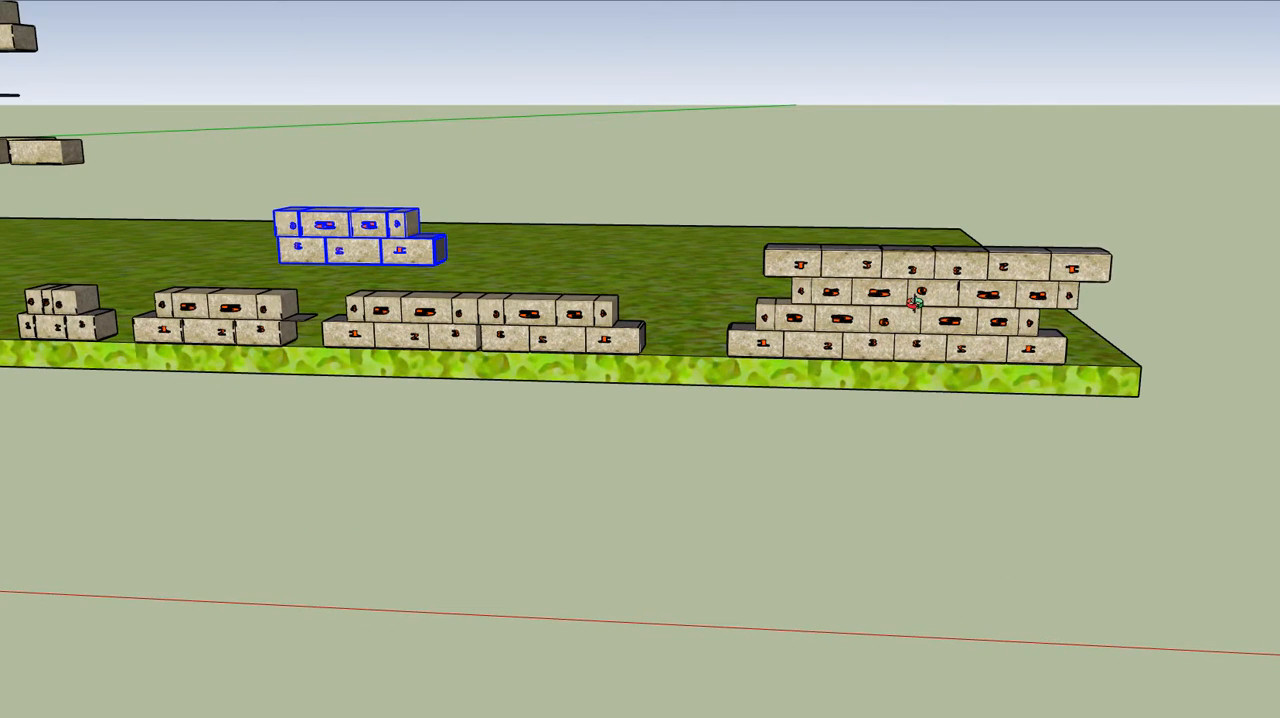
scroll(915, 303, up, 1)
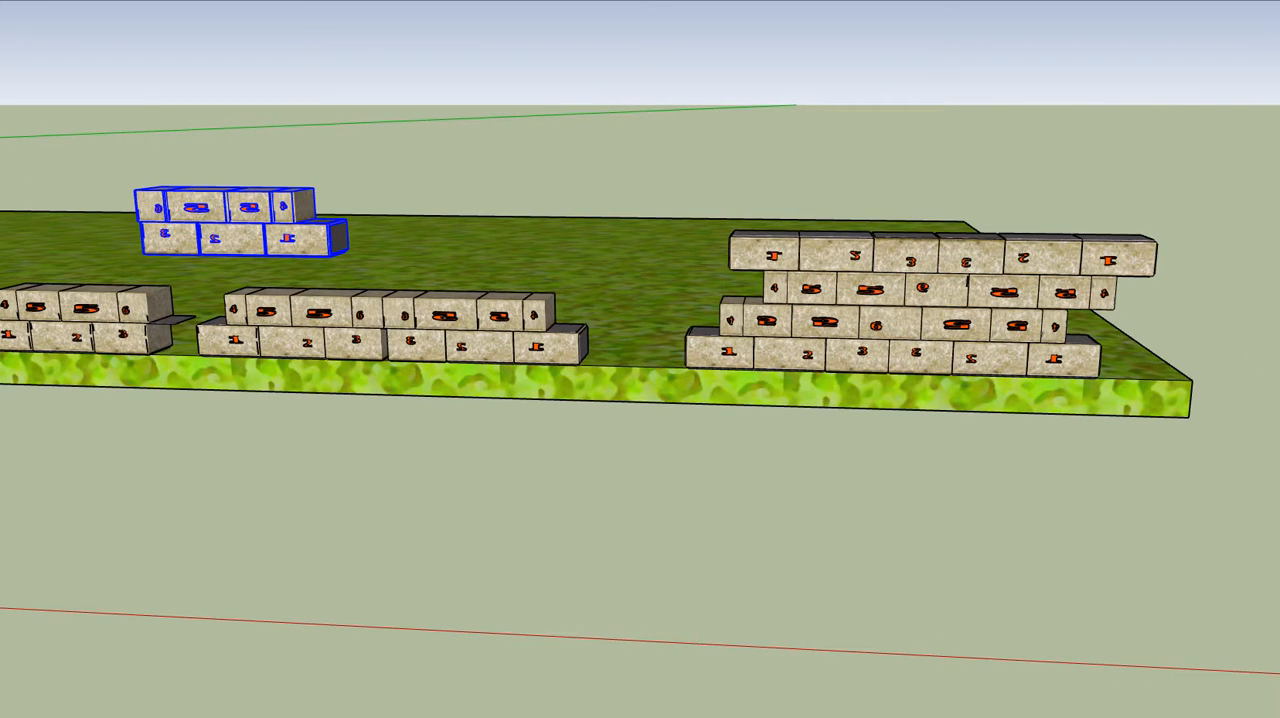
Duplicate the whole four-course wall in place and move the copy inward across the slab, parallel to the original
drag(936, 304, 586, 361)
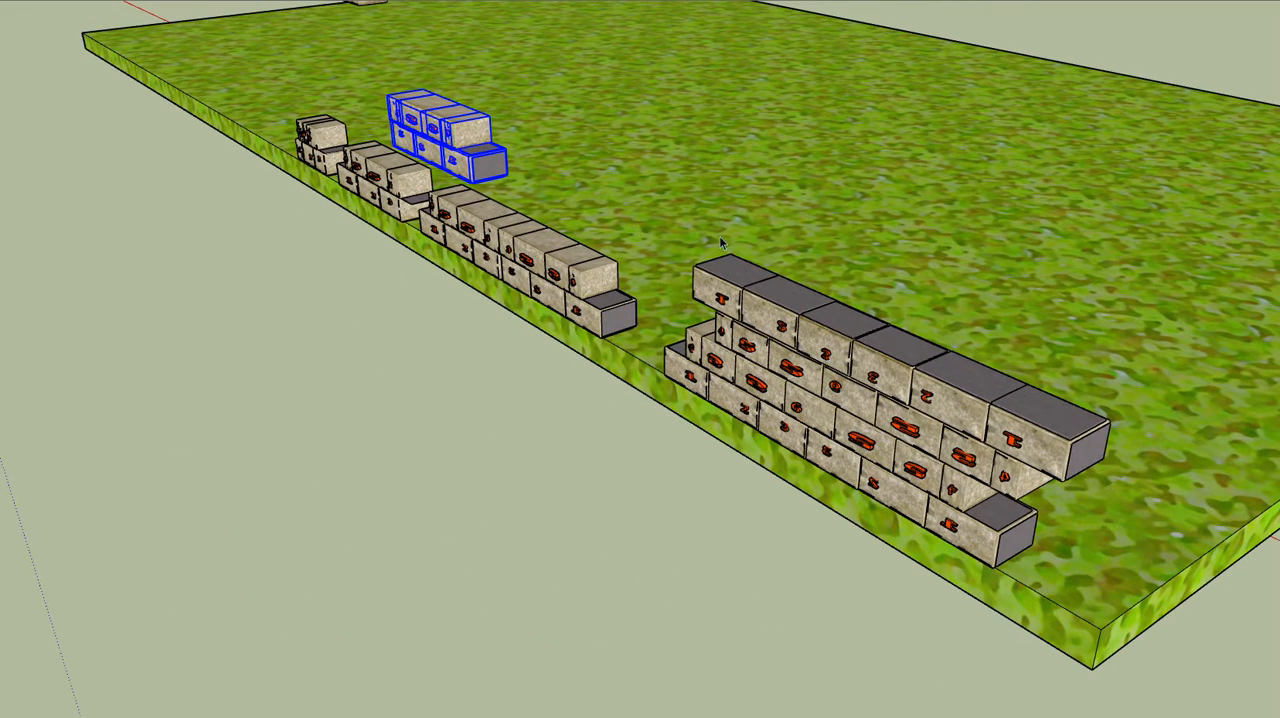
drag(630, 196, 1167, 606)
click(2, 1)
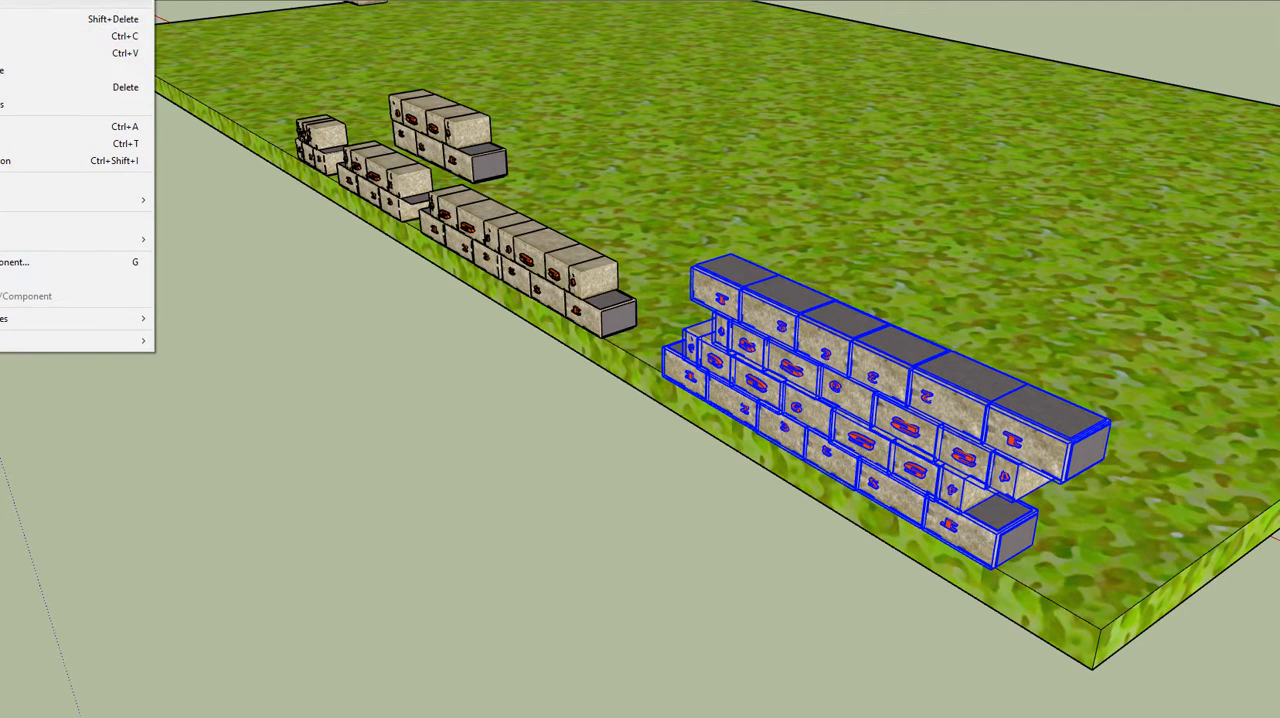
click(8, 36)
click(2, 1)
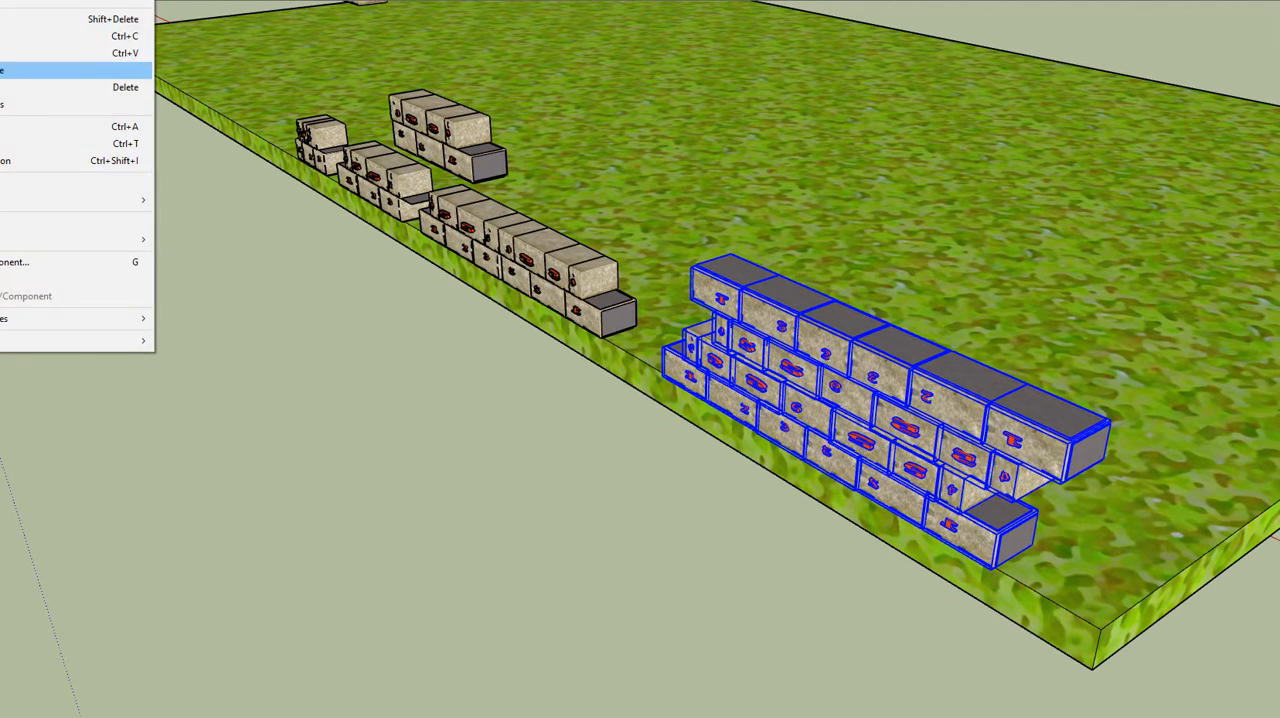
click(5, 70)
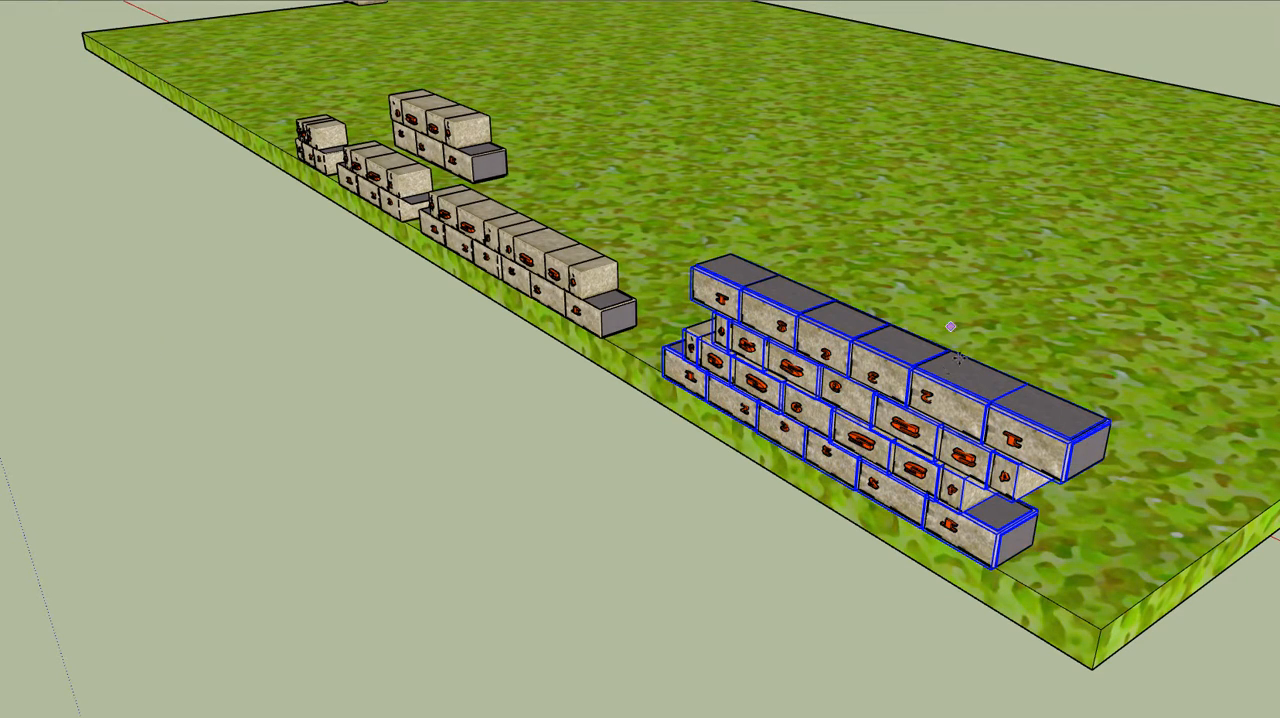
click(883, 379)
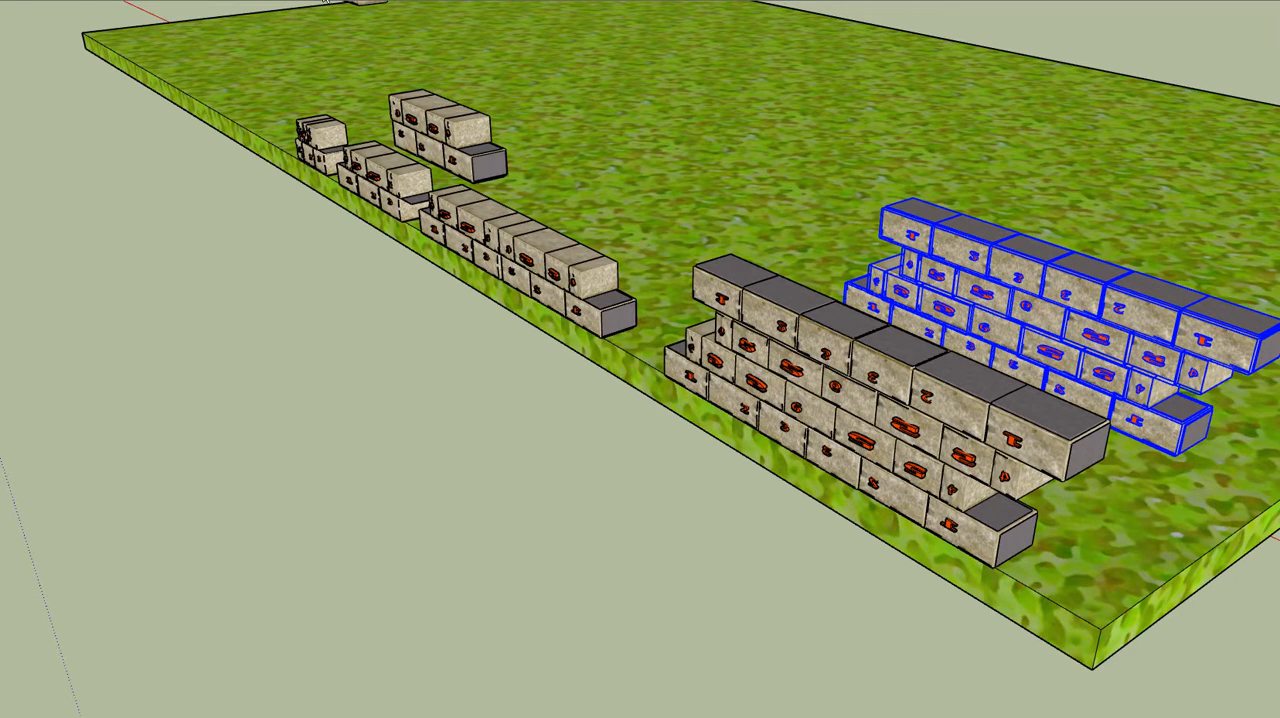
Mirror the copied four-course wall across its thickness with Scale so its numbered face points the opposite way
drag(503, 110, 2, 150)
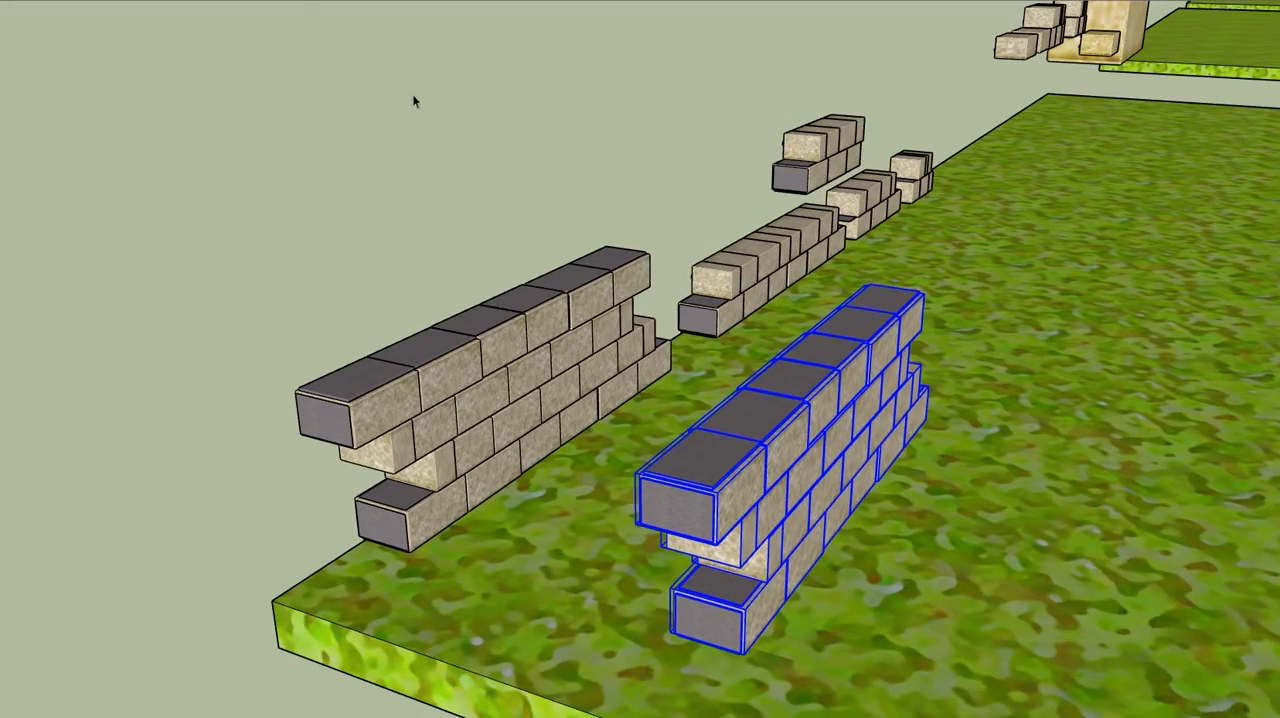
drag(387, 193, 663, 241)
click(80, 2)
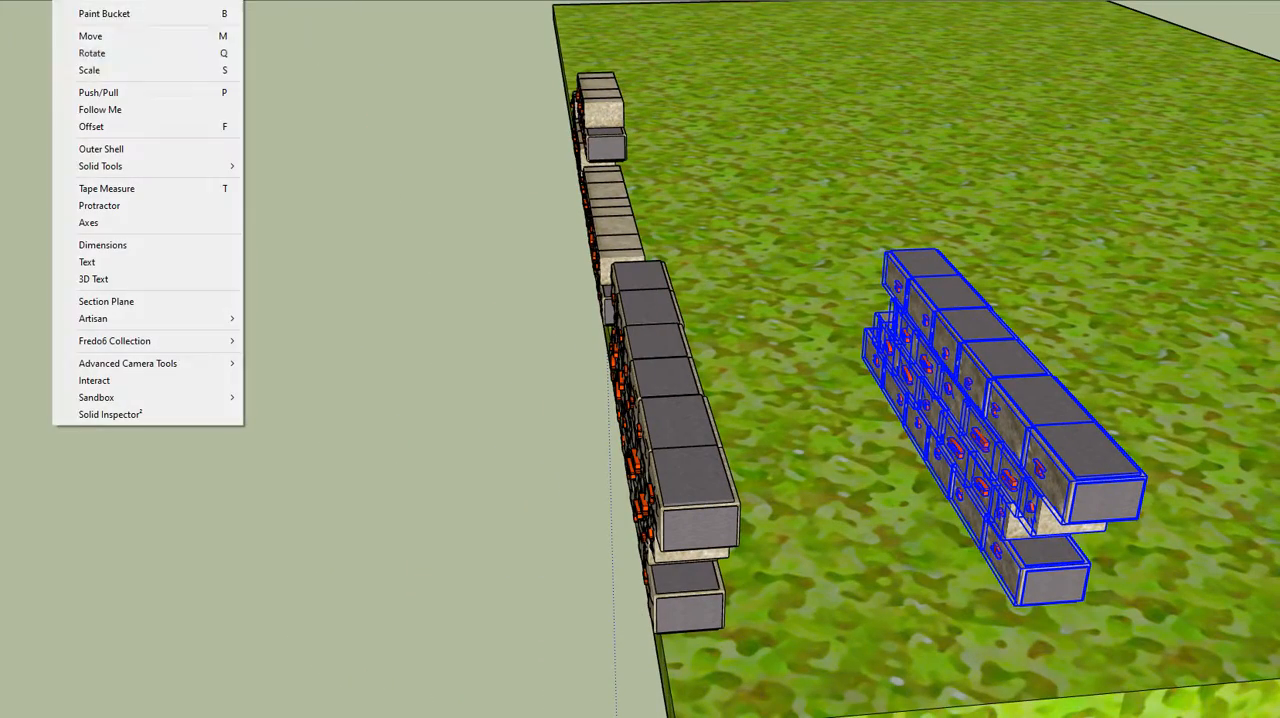
click(95, 72)
drag(937, 405, 1088, 398)
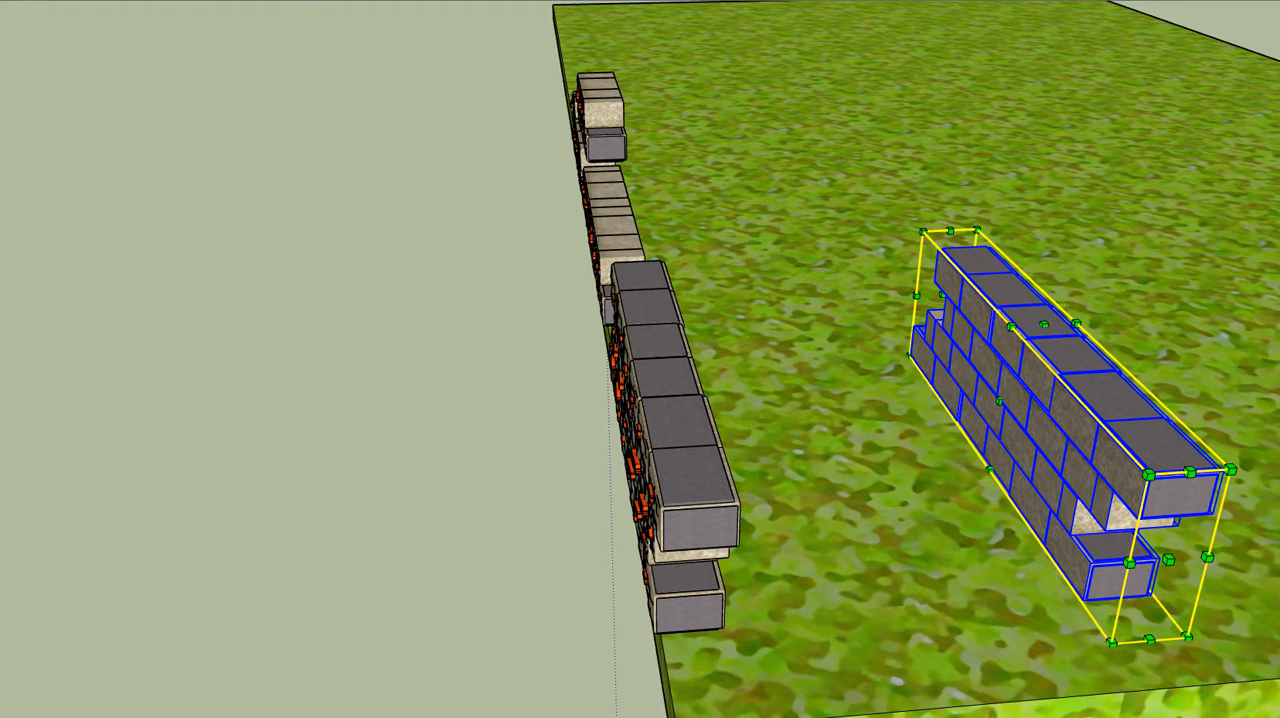
Deselect the mirrored wall and inspect both four-course walls from each side, comparing their numbered and plain faces
key(o)
scroll(470, 198, down, 5)
drag(582, 215, 290, 262)
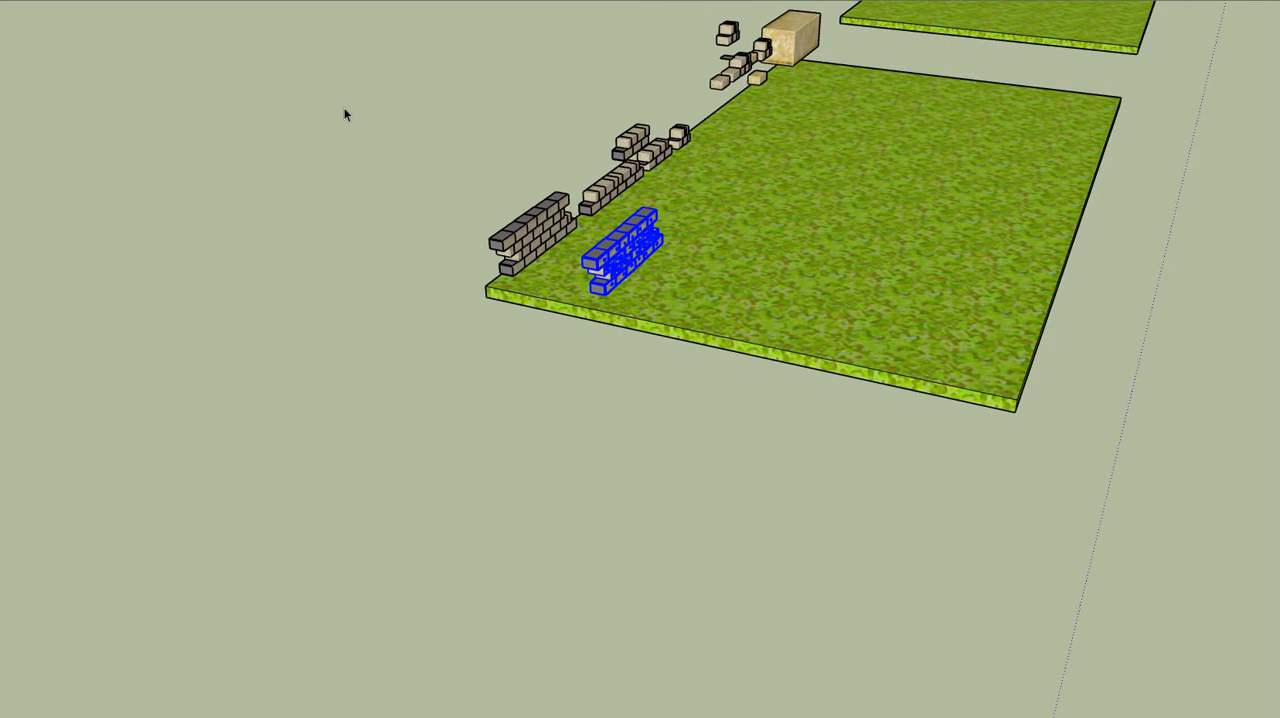
key(space)
click(294, 145)
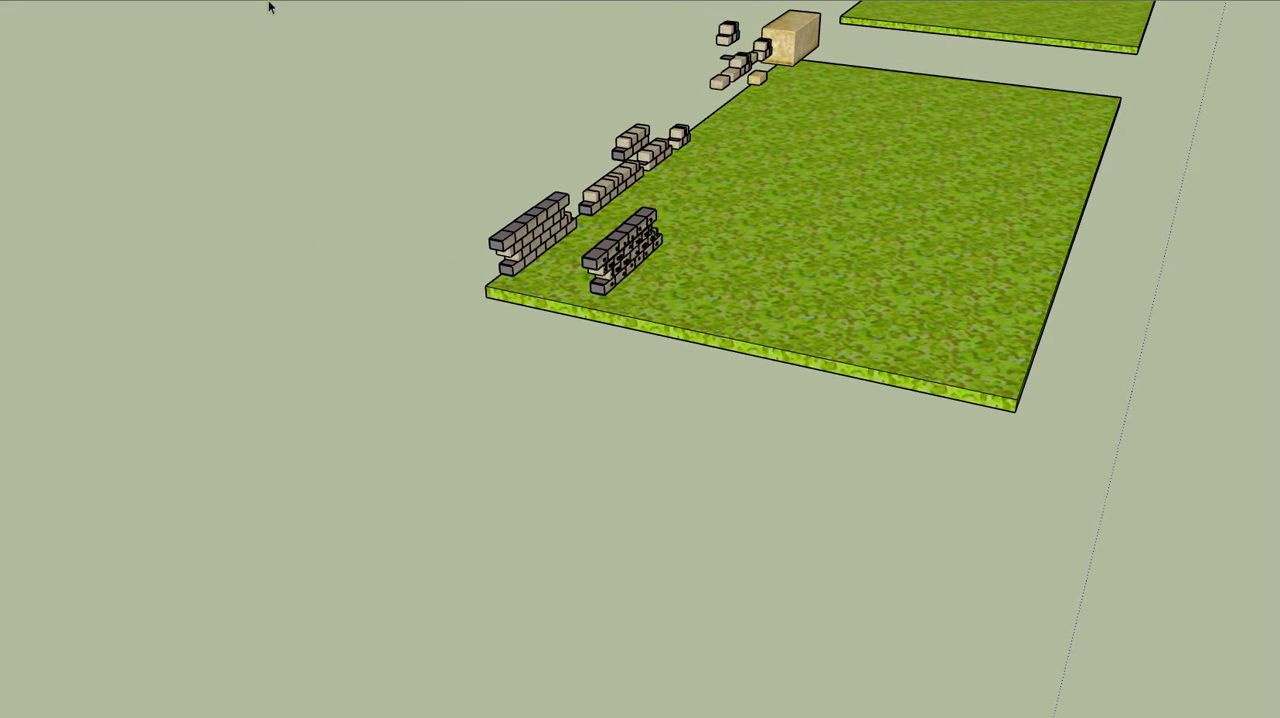
scroll(545, 226, up, 6)
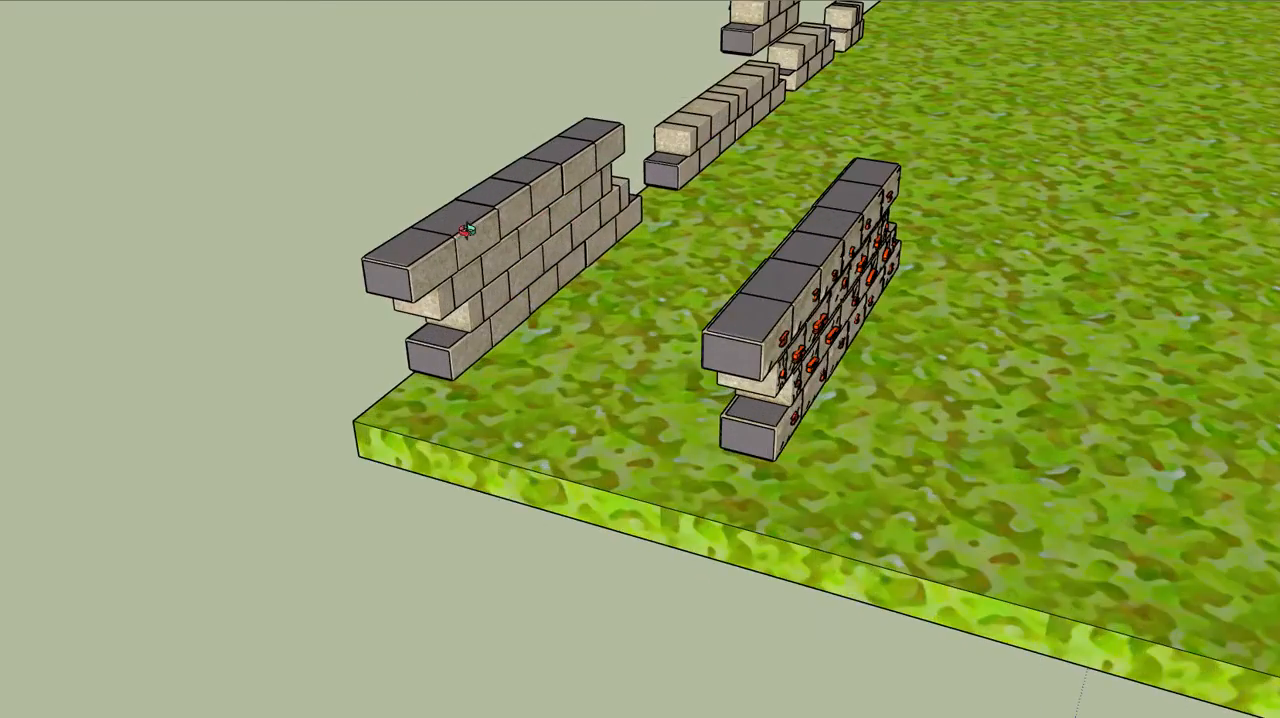
drag(466, 230, 908, 297)
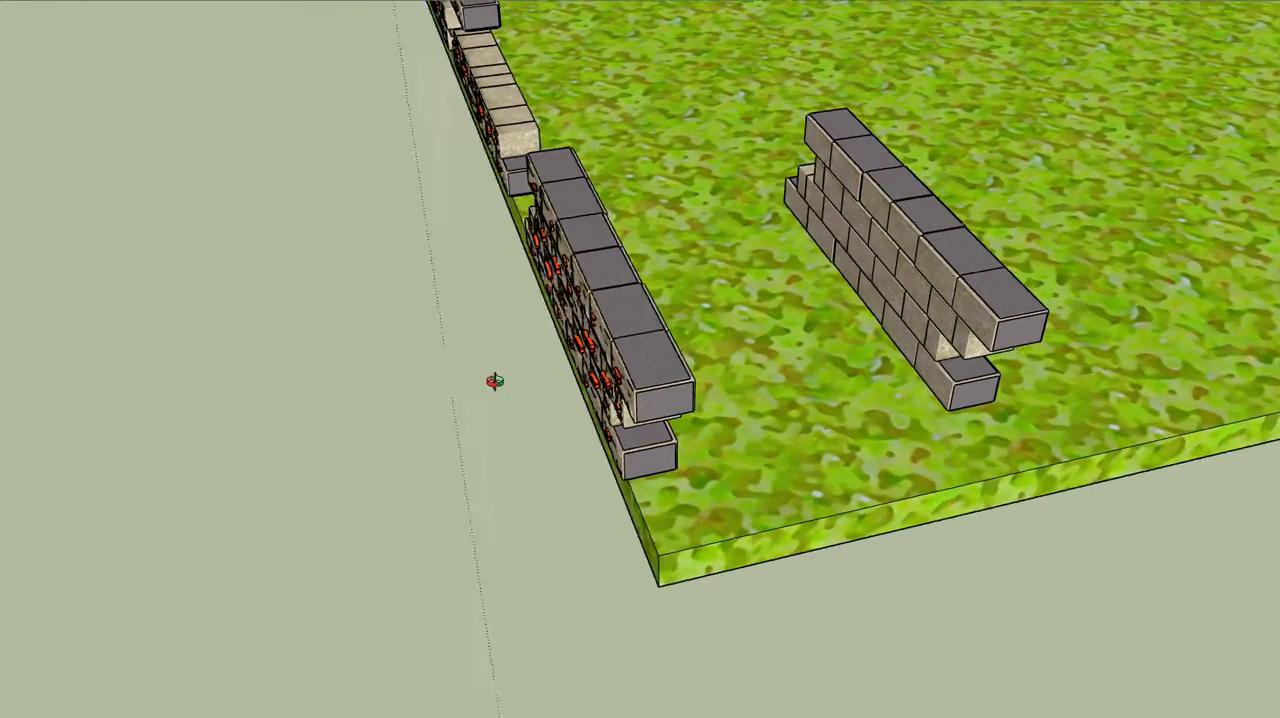
drag(495, 381, 576, 330)
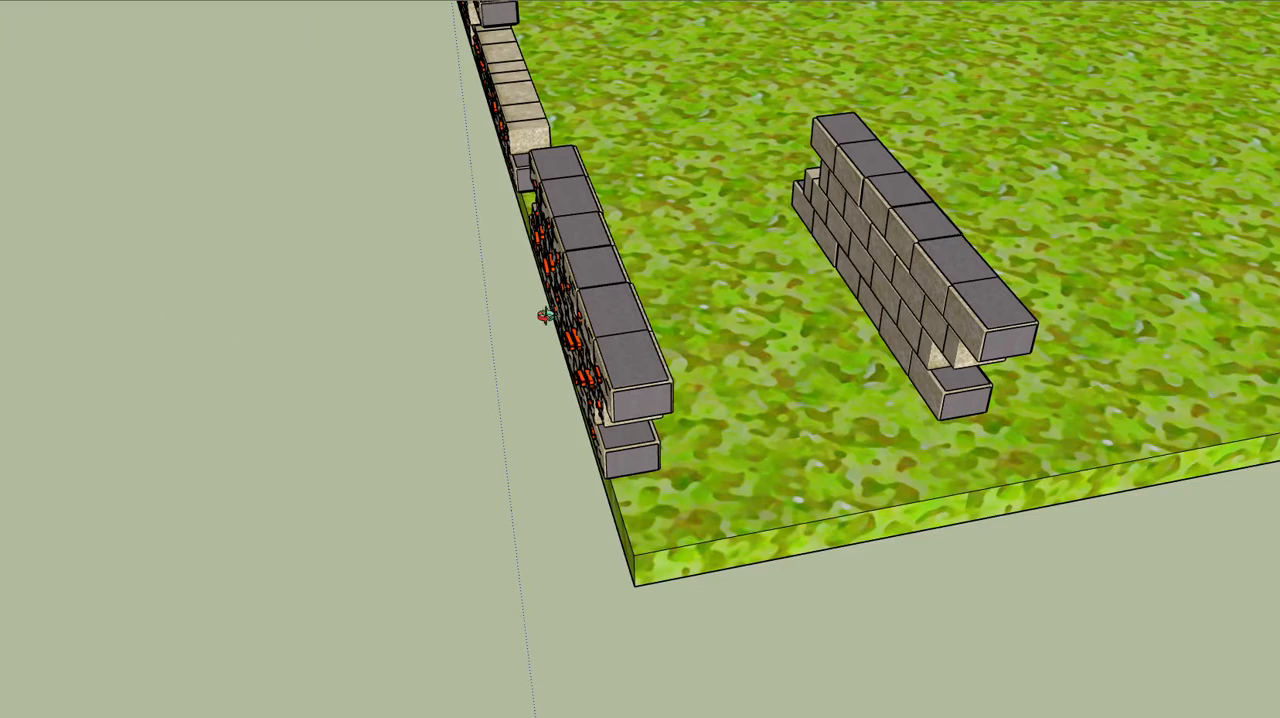
Examine the outer four-course wall's numbered face from around the slab's corner, ending close up on its top course
drag(698, 311, 852, 367)
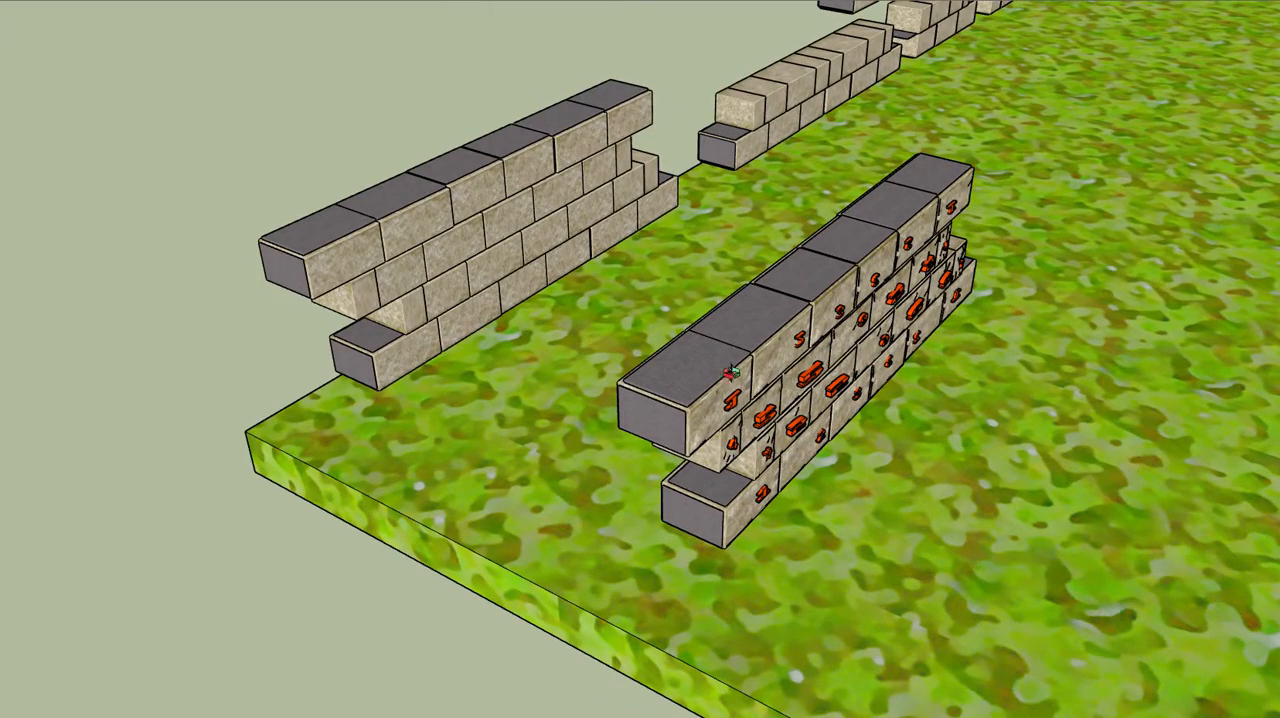
drag(466, 273, 948, 343)
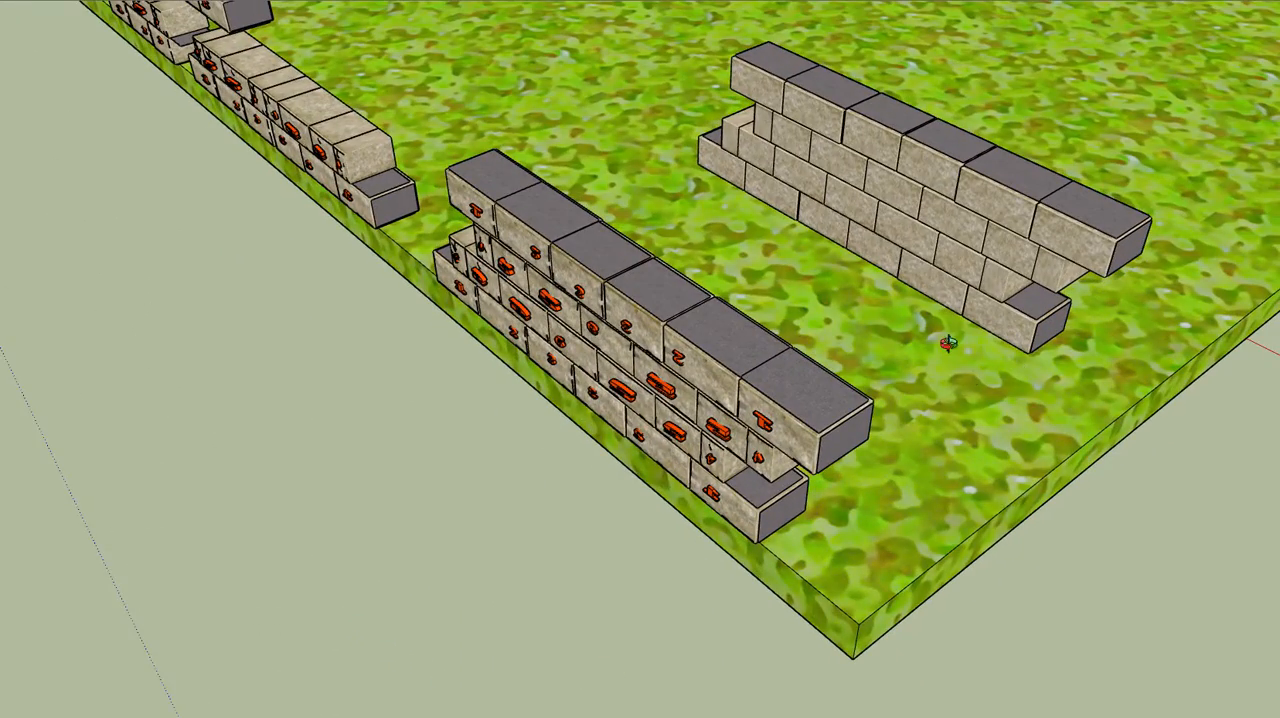
drag(838, 386, 869, 346)
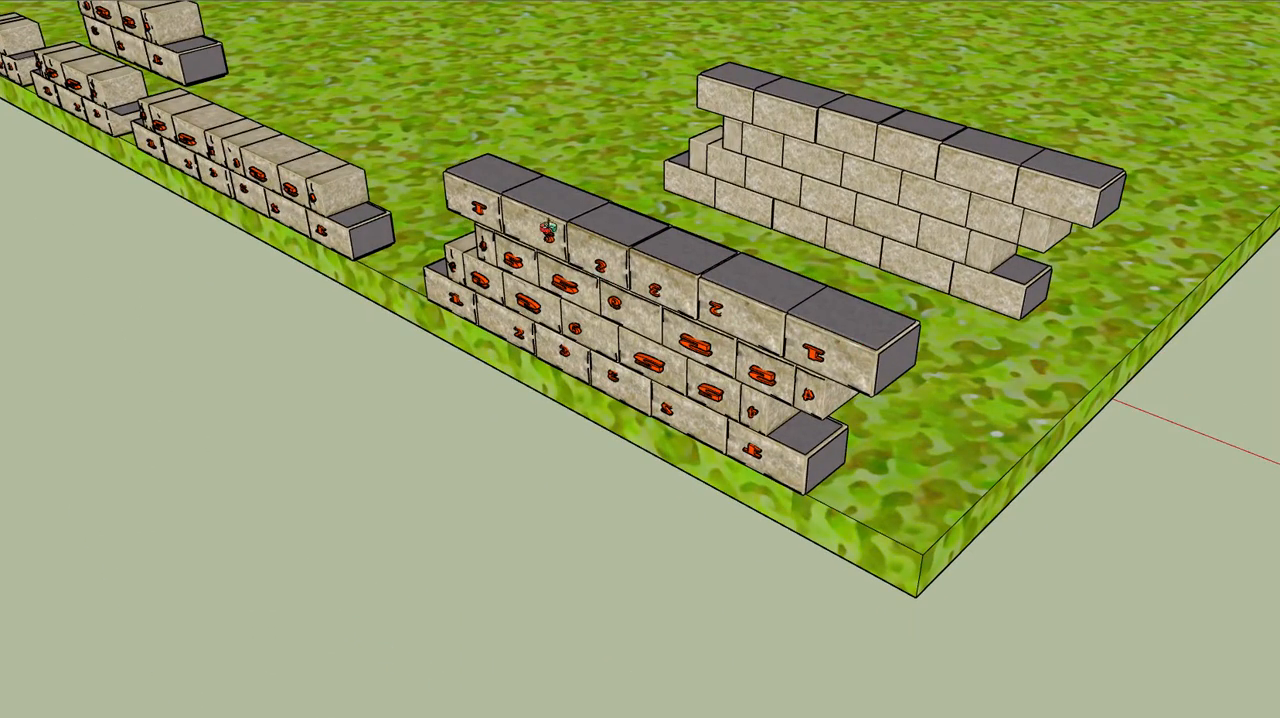
drag(600, 250, 640, 256)
scroll(597, 370, up, 5)
scroll(653, 330, up, 3)
scroll(613, 314, down, 3)
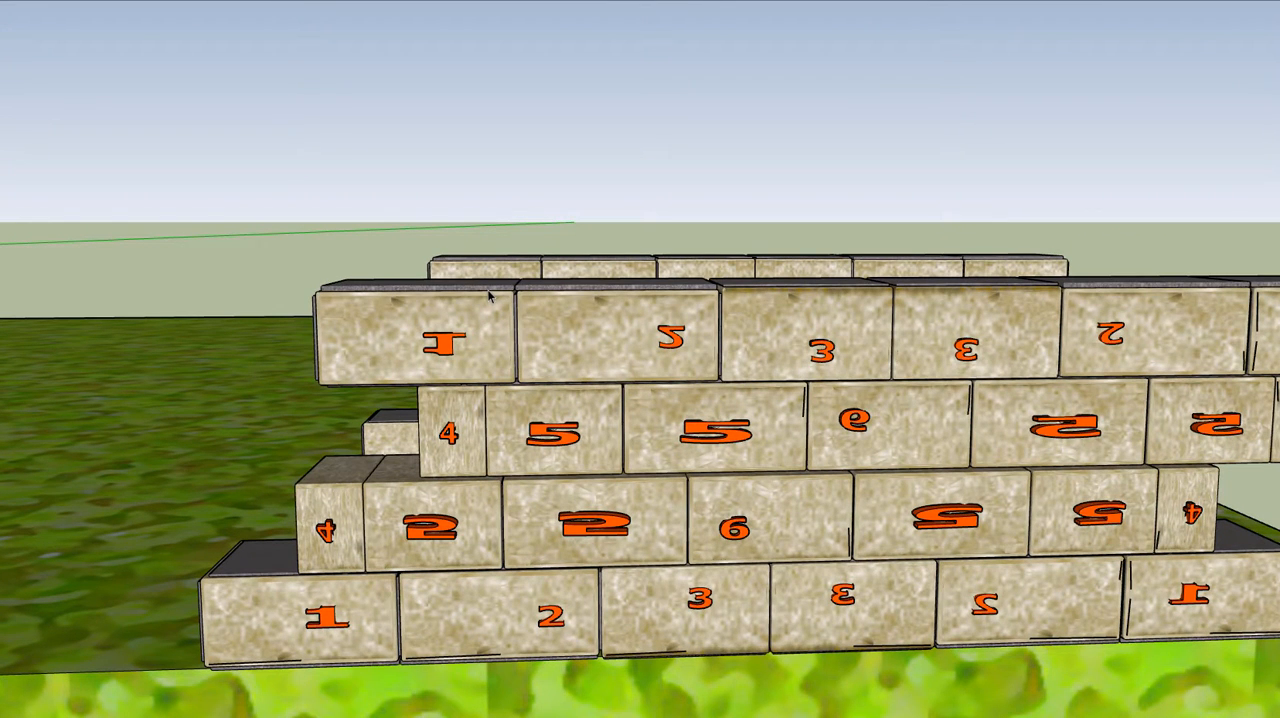
Delete the mortar strips on top of the first three blocks (1, 2 and 3) in the outer wall's top course
click(489, 291)
key(Delete)
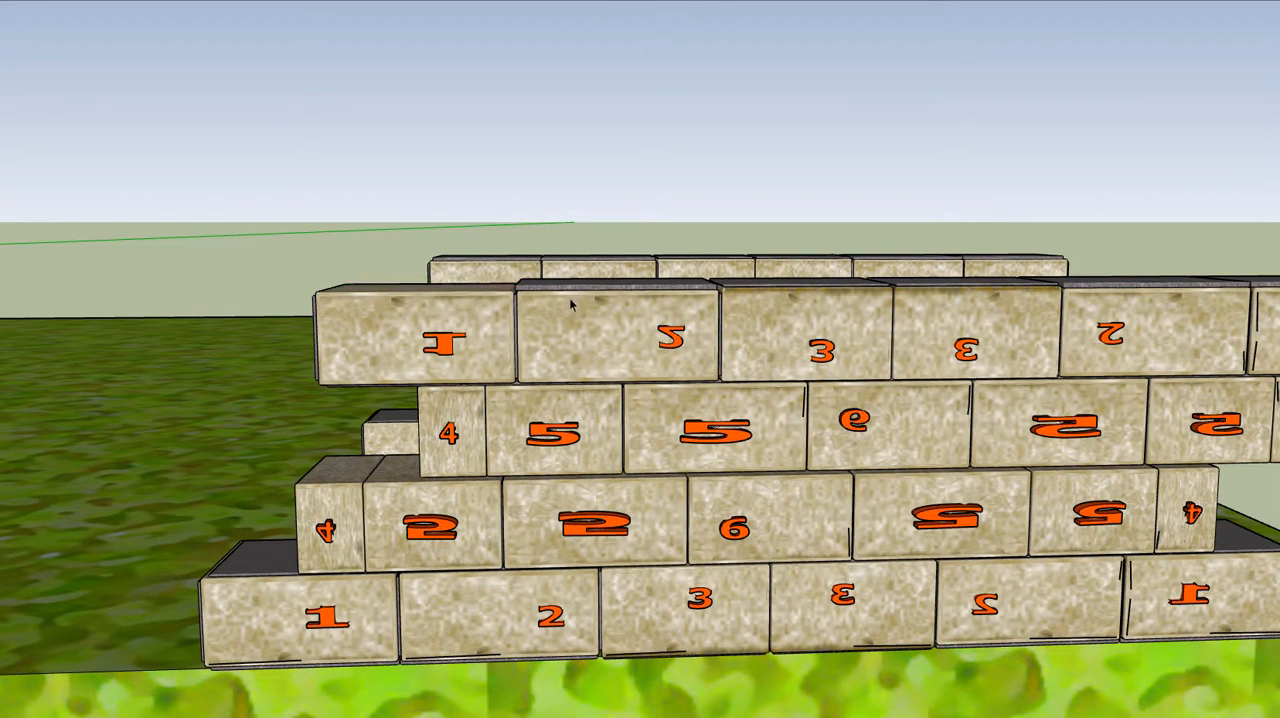
click(584, 289)
key(Delete)
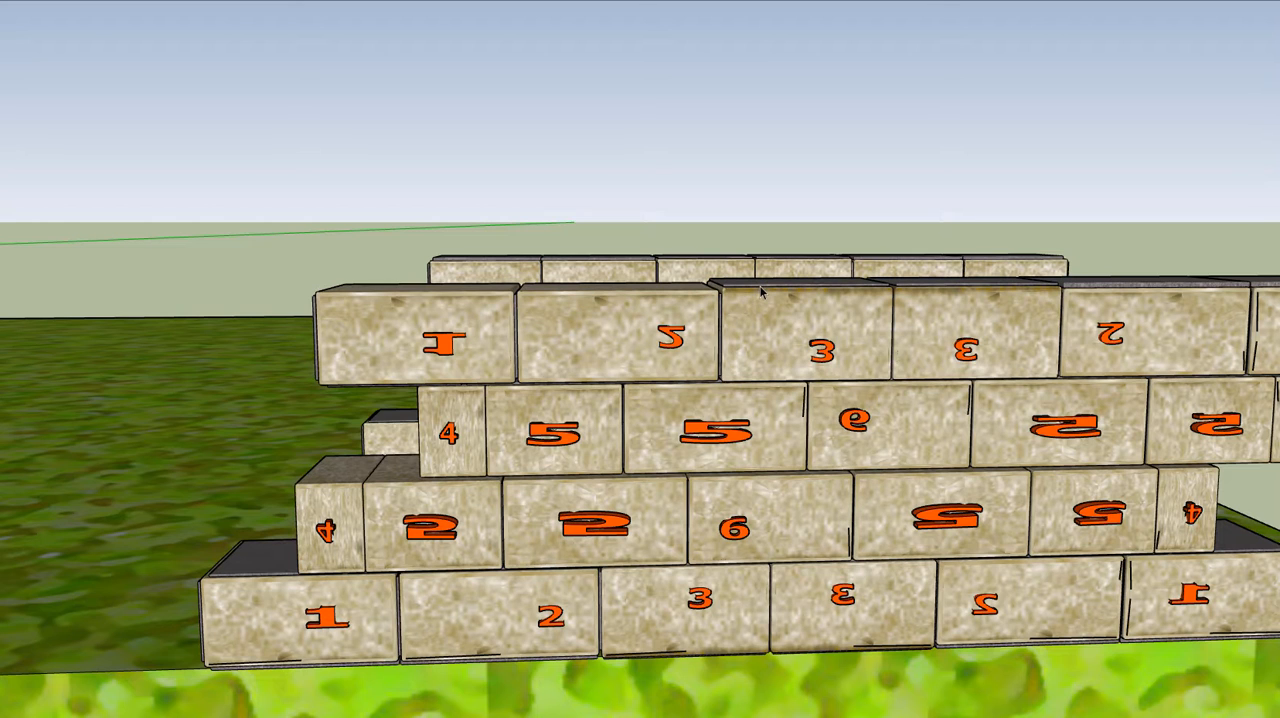
click(762, 291)
click(762, 289)
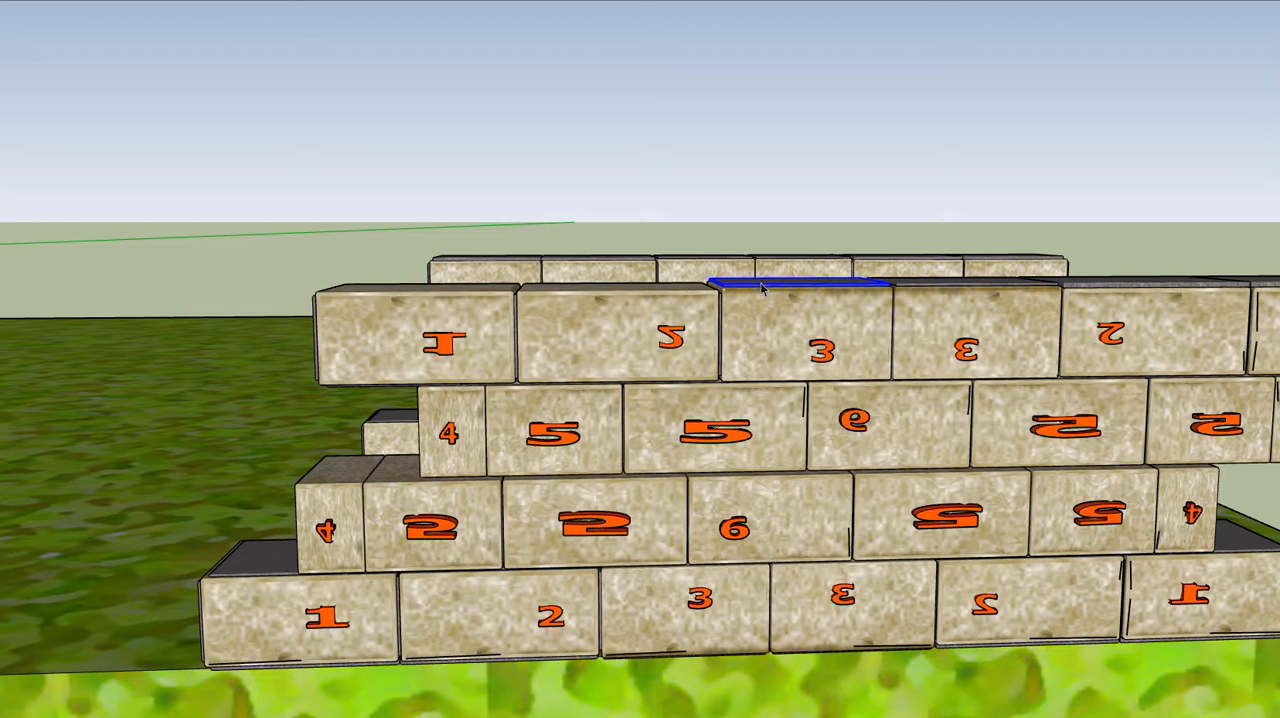
key(Delete)
Select the top course's end block 1 together with its bottom and side mortar strips and make them one group
scroll(448, 342, up, 3)
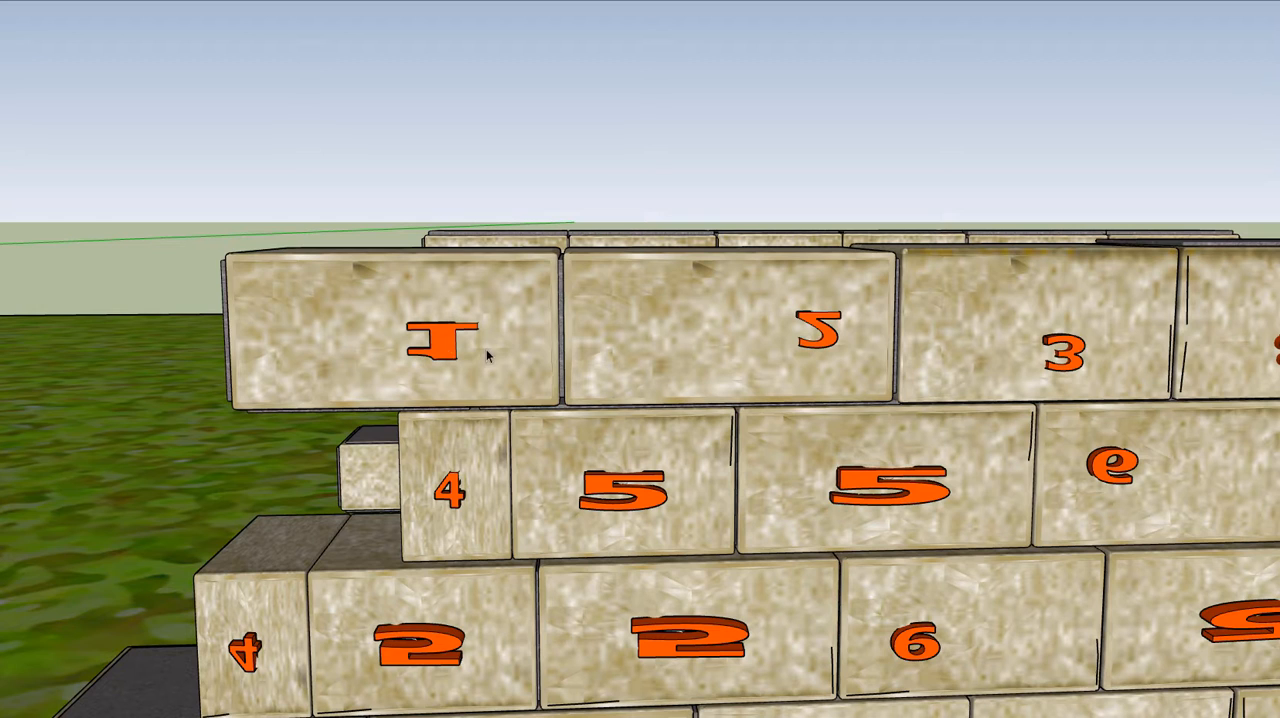
click(495, 357)
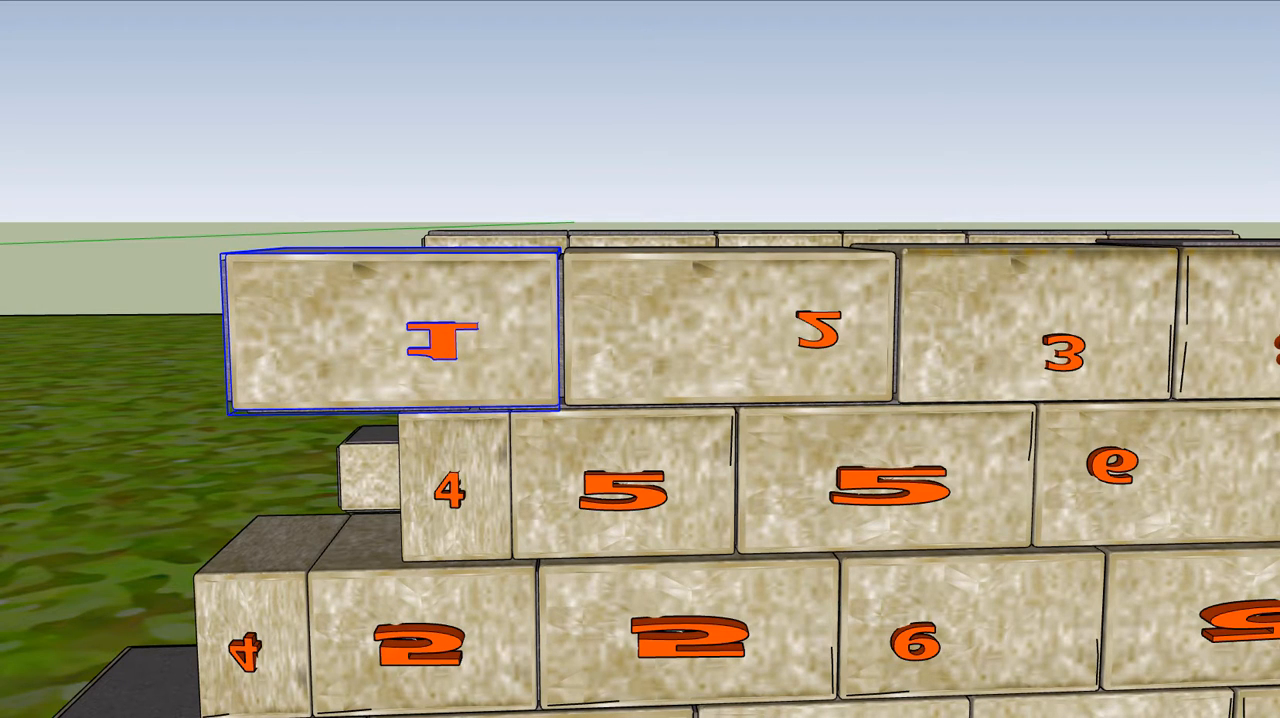
scroll(477, 343, up, 4)
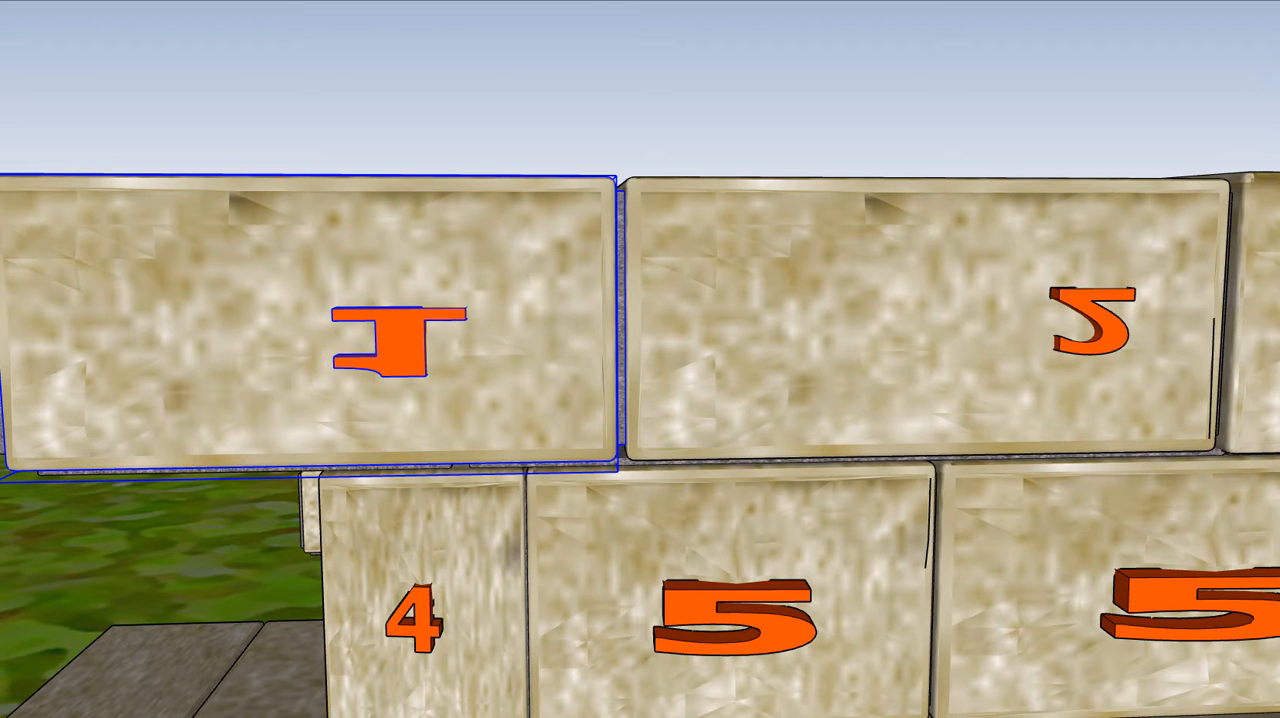
scroll(489, 400, up, 4)
shift+middle_drag(506, 394, 598, 278)
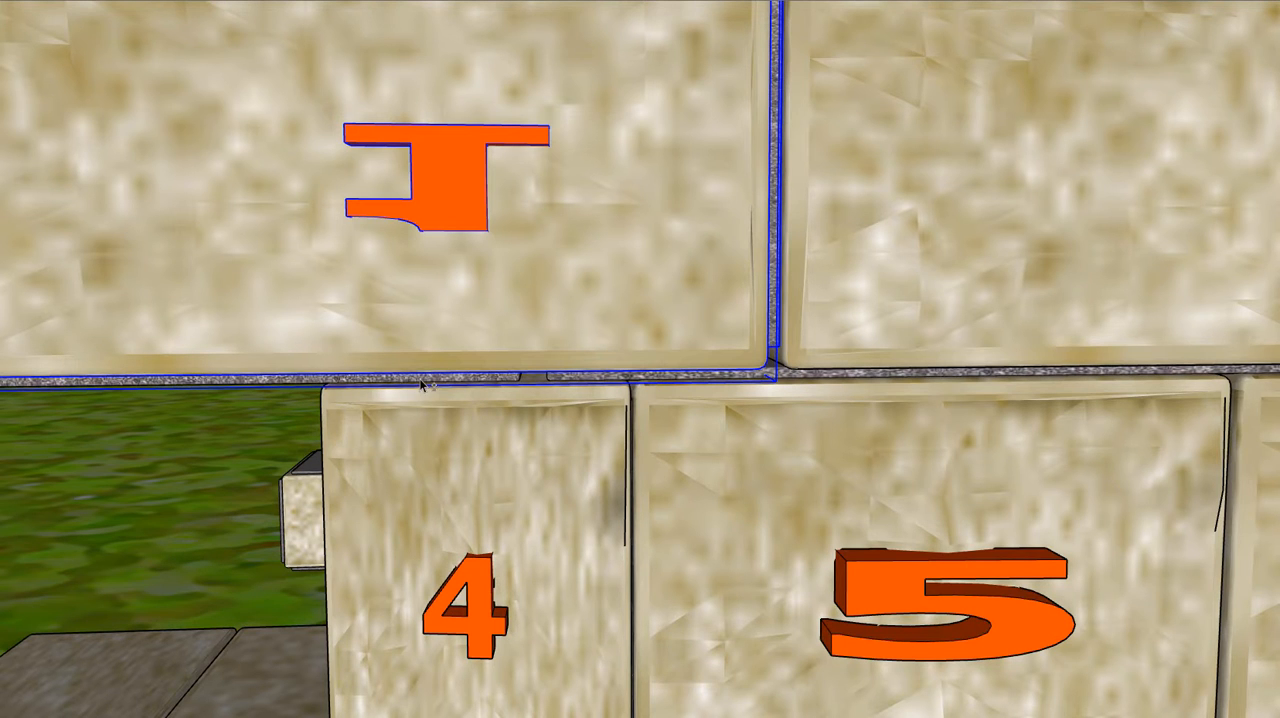
scroll(467, 420, down, 5)
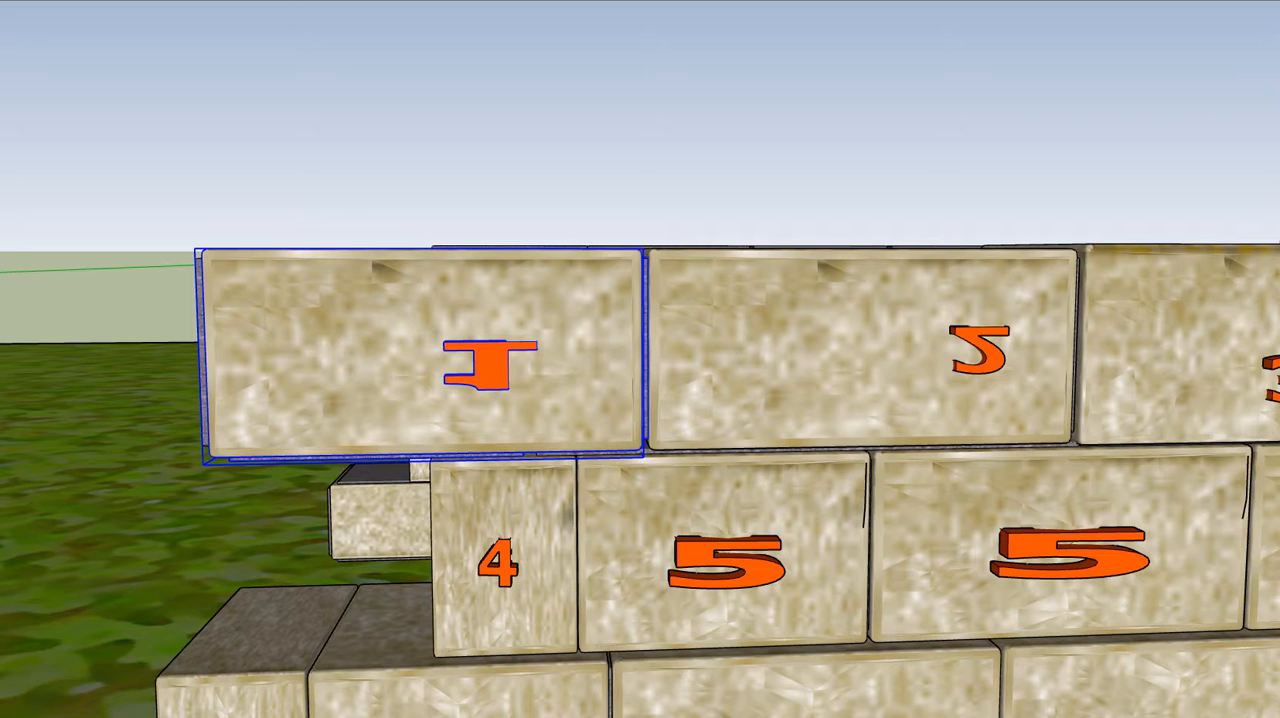
click(0, 0)
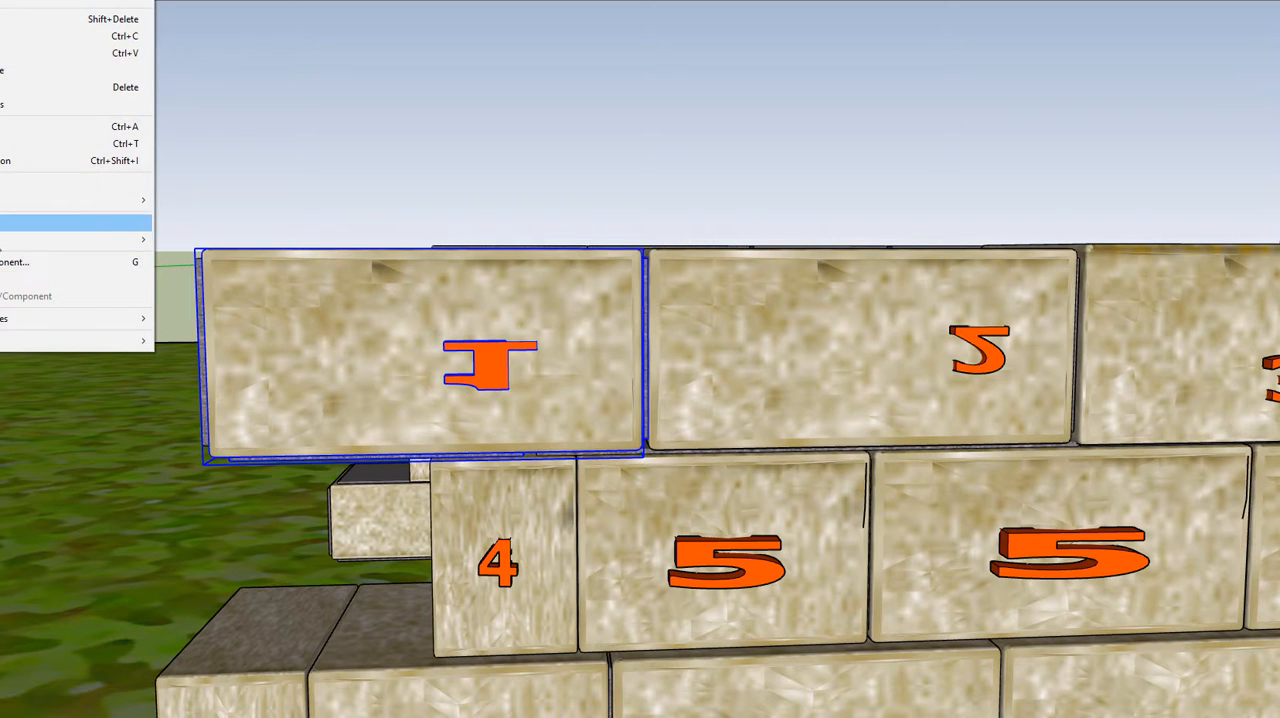
click(3, 280)
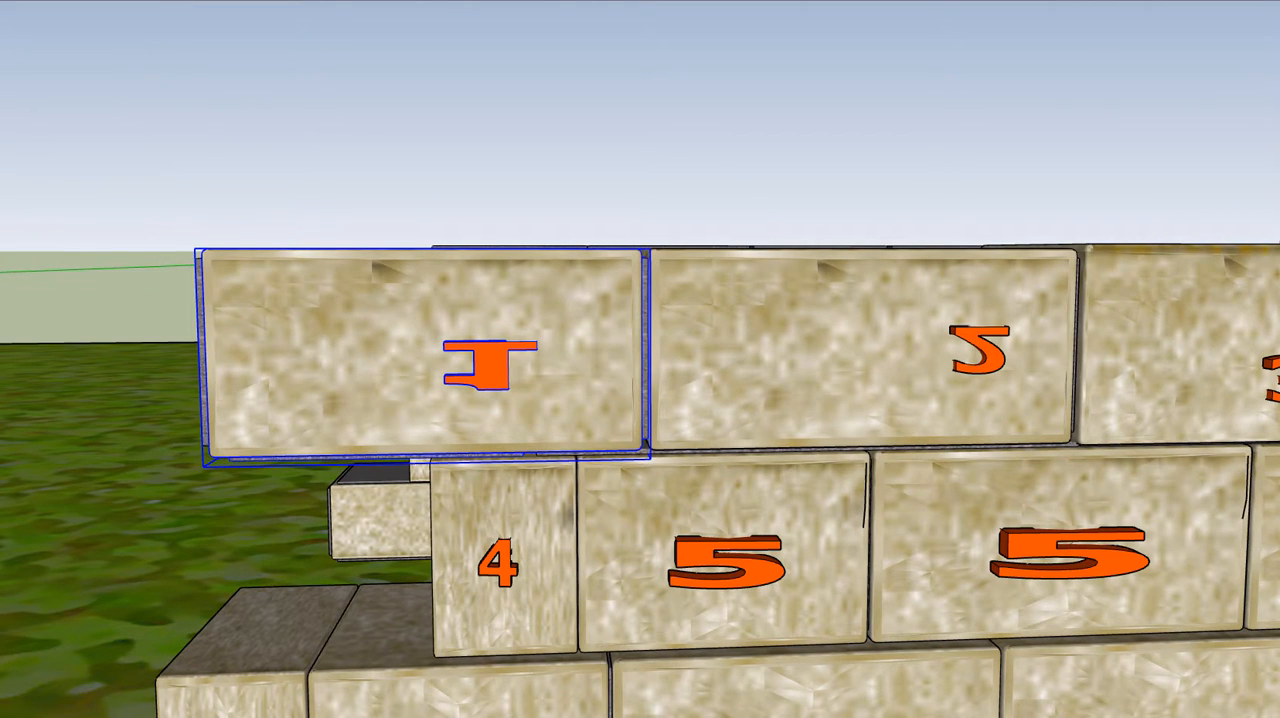
Copy the grouped block 1, paste it in place, and move the copy straight up to sit on the original
click(0, 0)
click(3, 37)
click(0, 0)
click(3, 69)
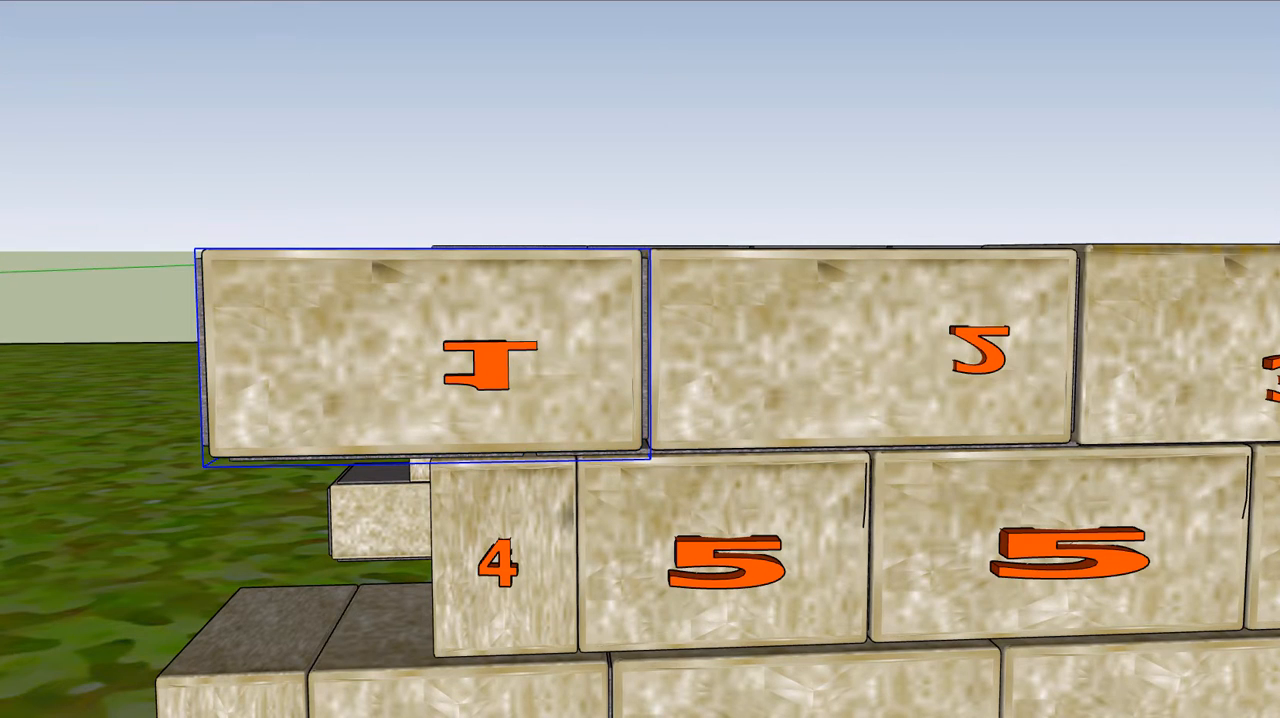
key(m)
click(396, 290)
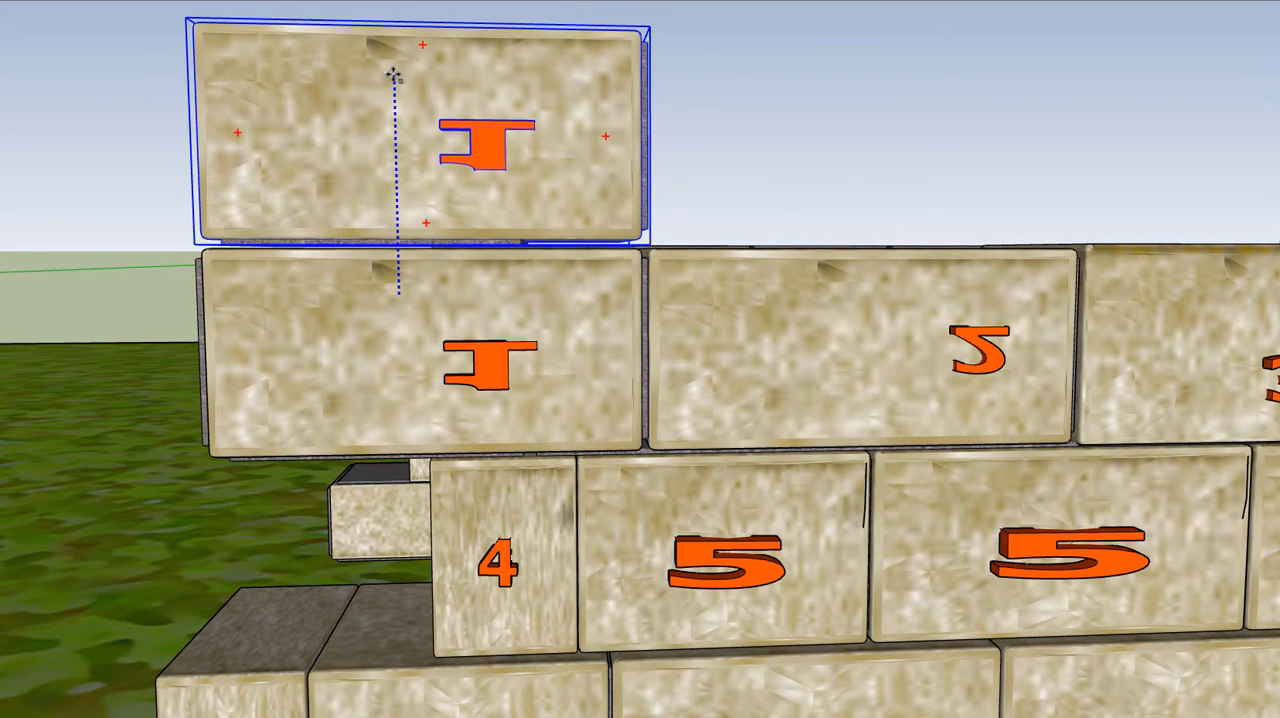
click(392, 72)
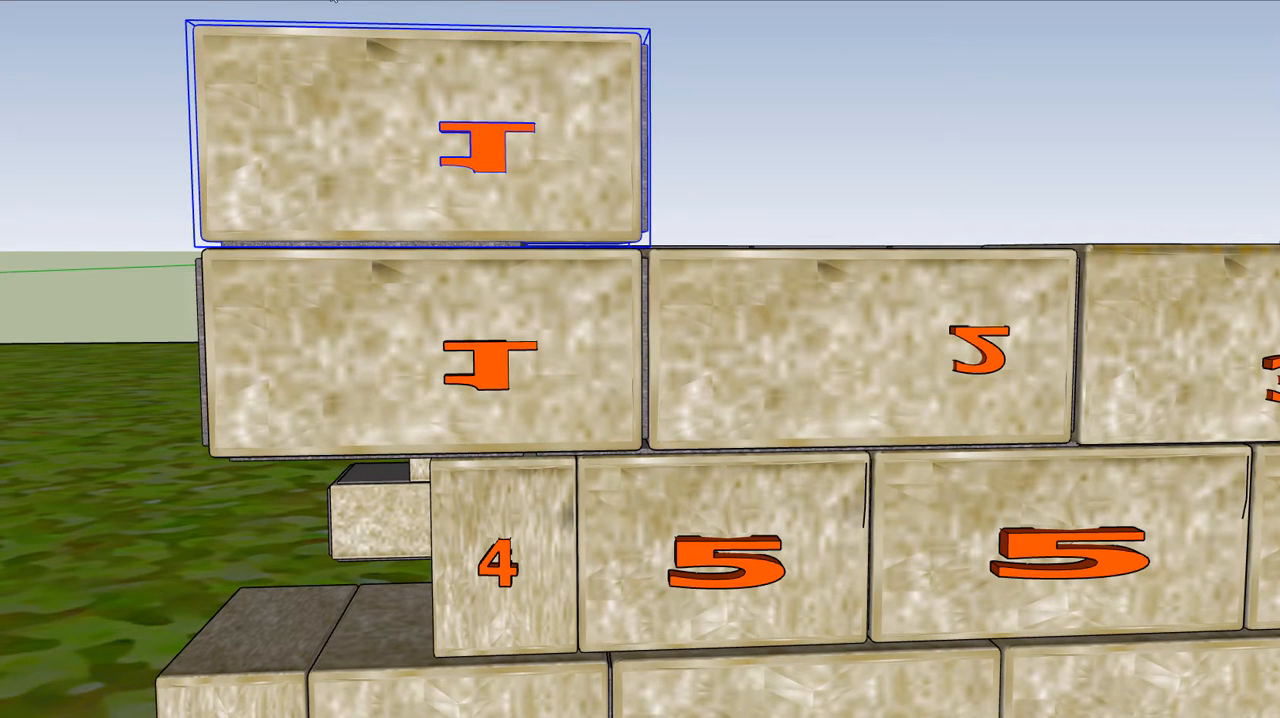
Inspect the raised block 1 from several angles, checking its mortar joint against the block below
scroll(510, 186, up, 3)
middle_drag(565, 209, 408, 323)
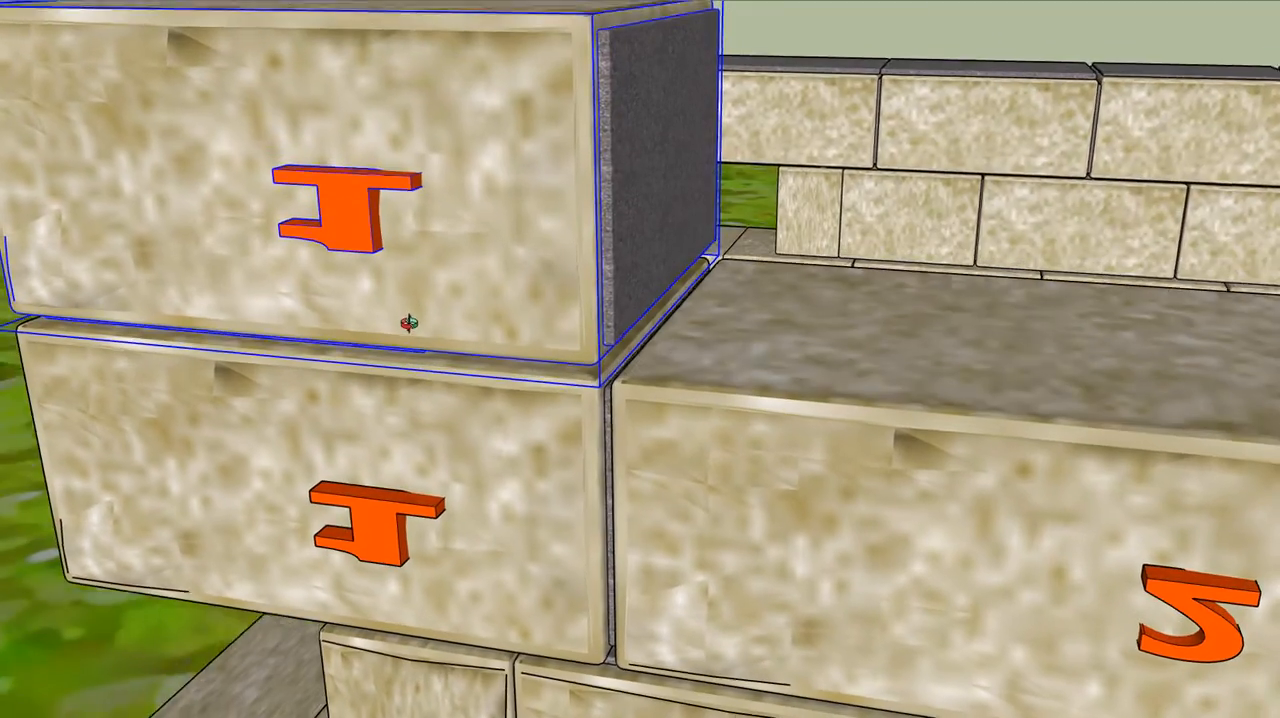
middle_drag(617, 161, 777, 203)
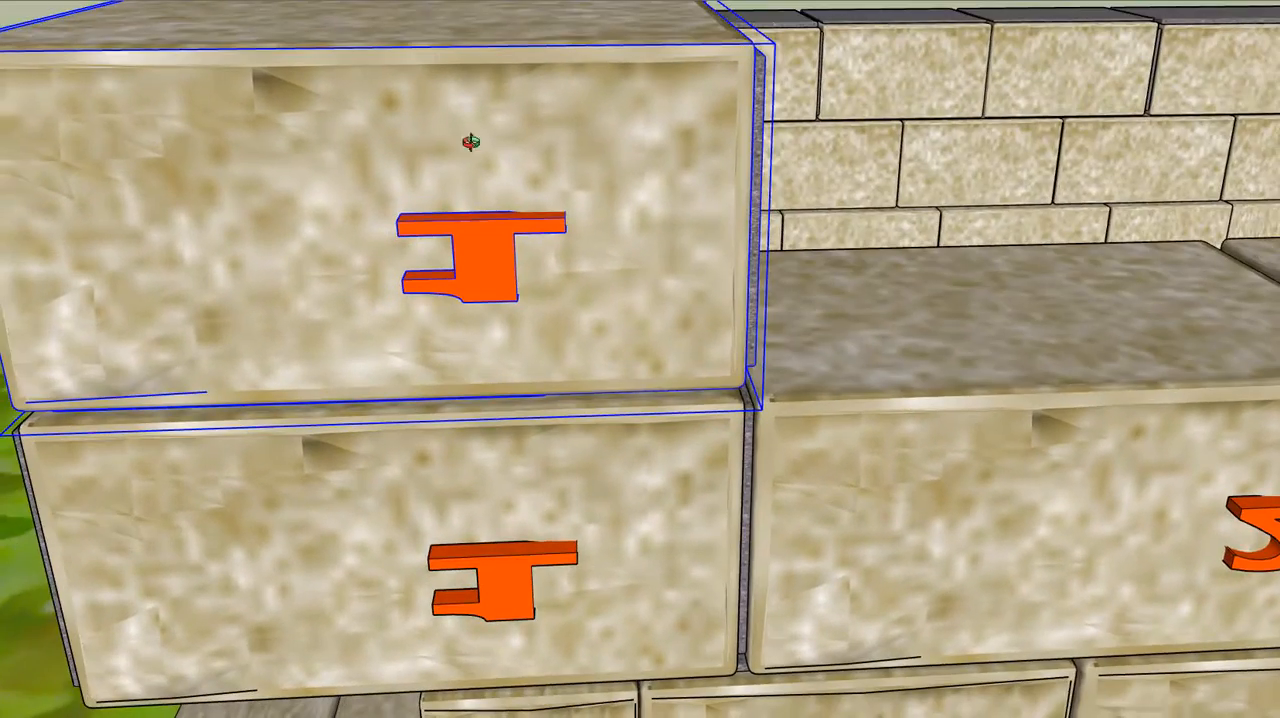
scroll(576, 249, down, 2)
middle_drag(457, 262, 129, 229)
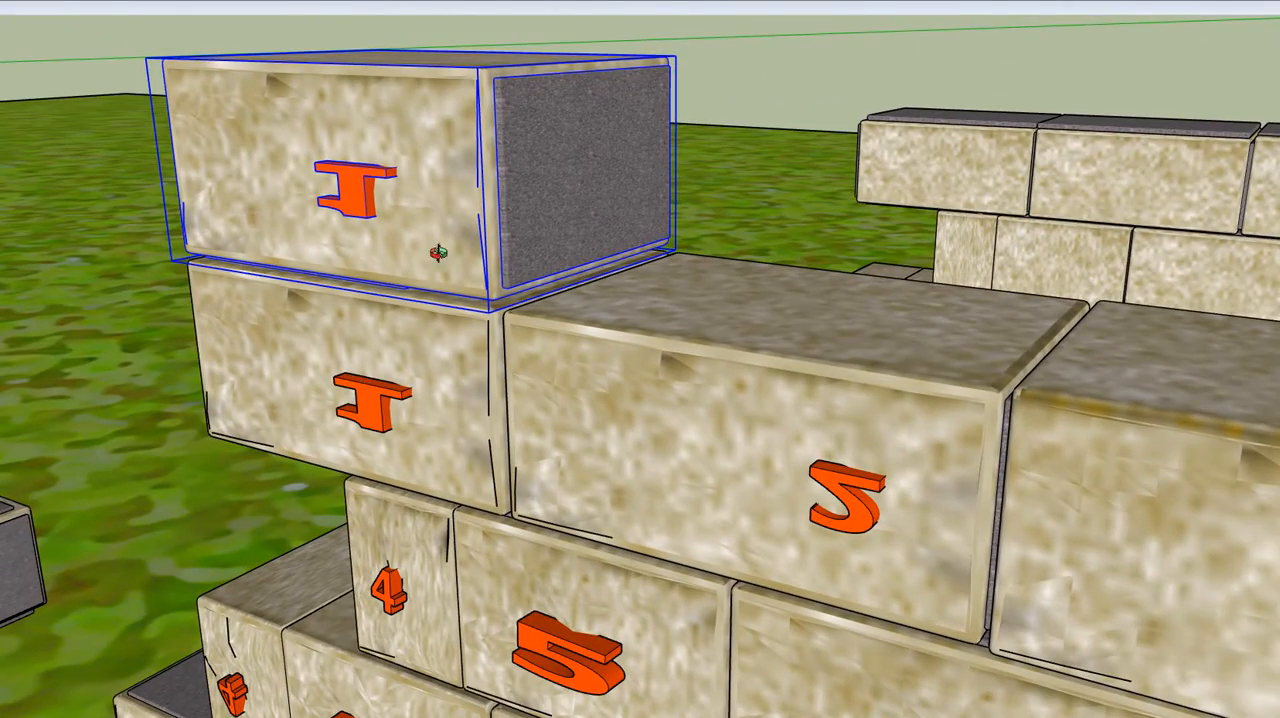
scroll(445, 271, up, 4)
shift+middle_drag(424, 219, 765, 246)
scroll(765, 246, down, 2)
Open the raised block's group and stretch its bottom mortar strip along red with Scale to nearly the block's full length
scroll(789, 246, up, 8)
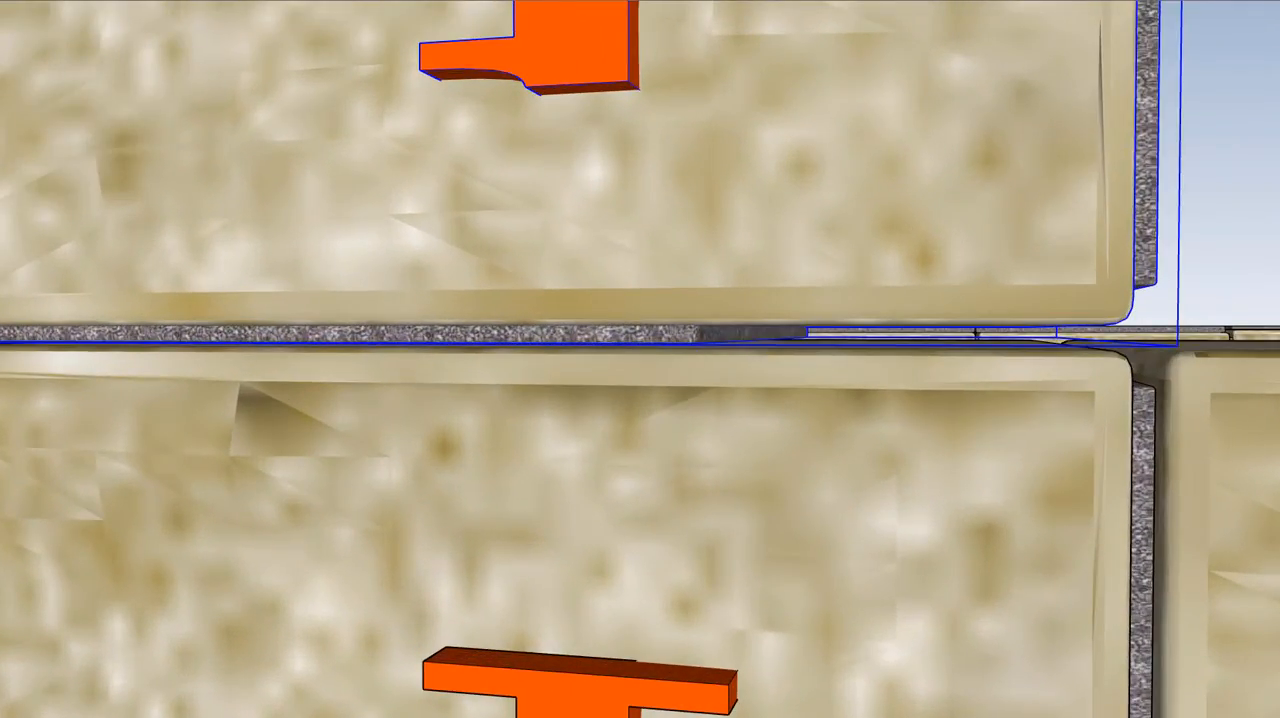
double_click(410, 338)
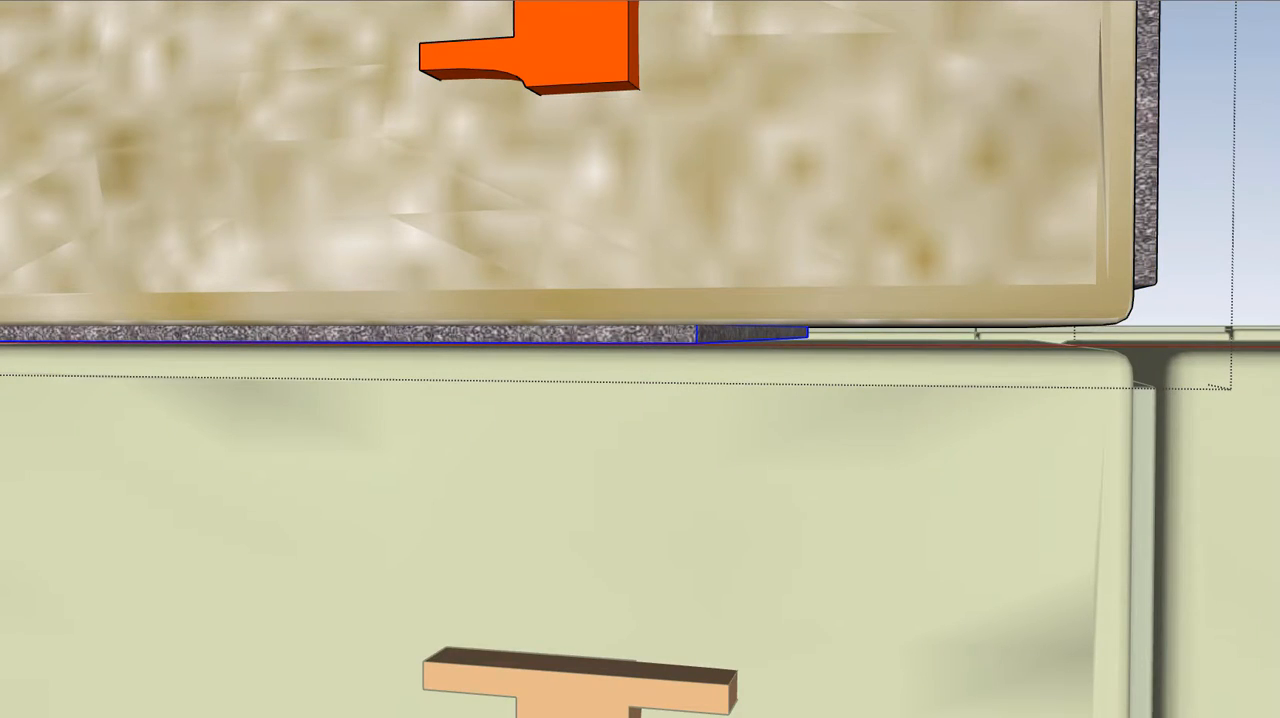
click(66, 0)
click(98, 73)
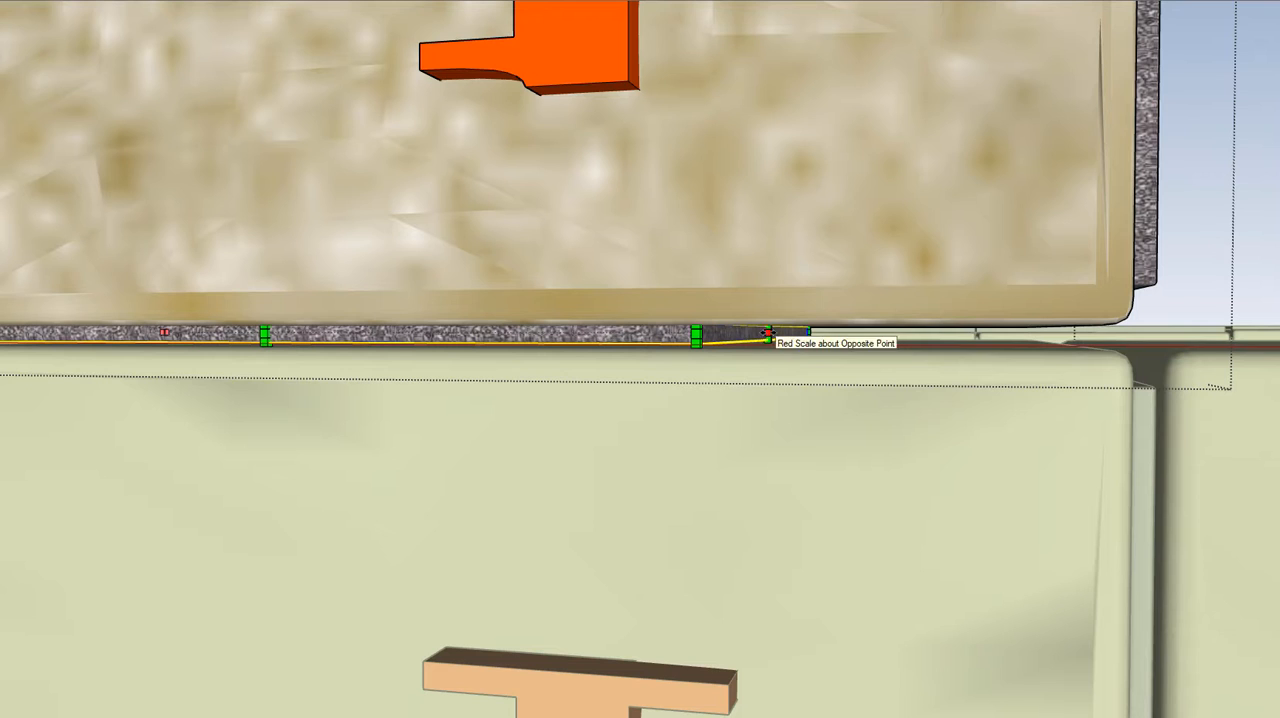
drag(768, 332, 1100, 334)
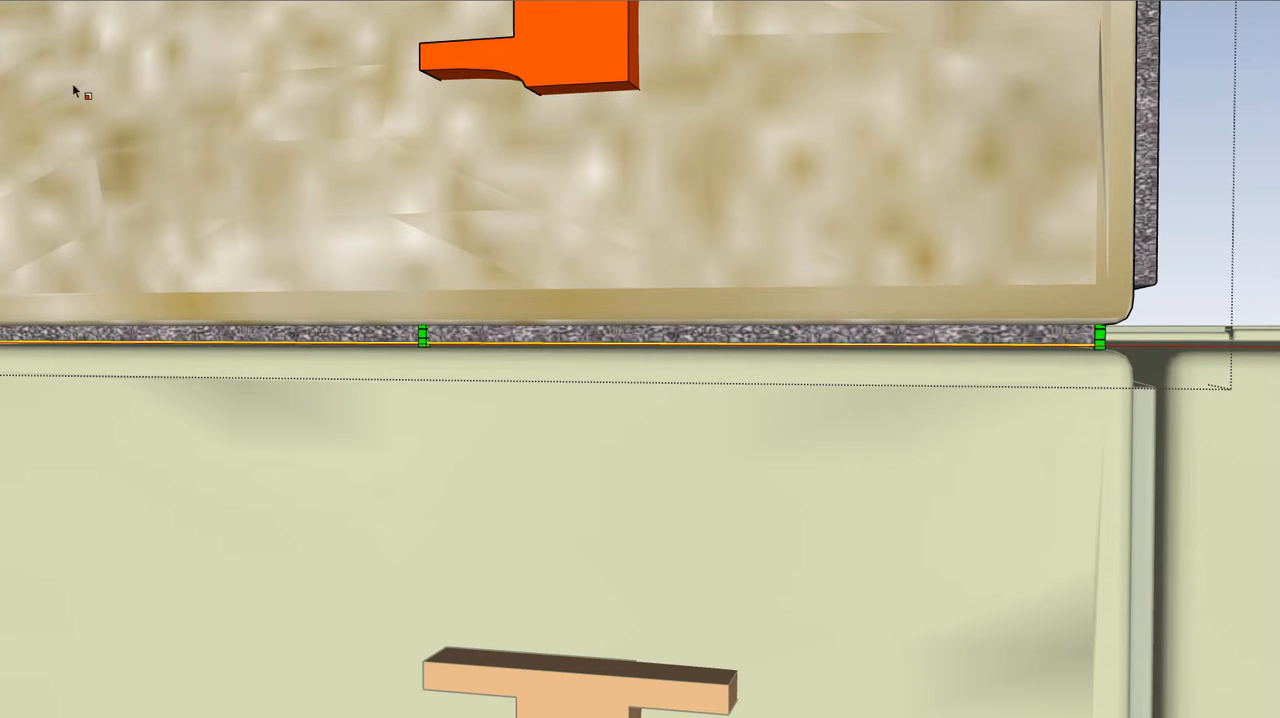
key(space)
scroll(568, 340, down, 3)
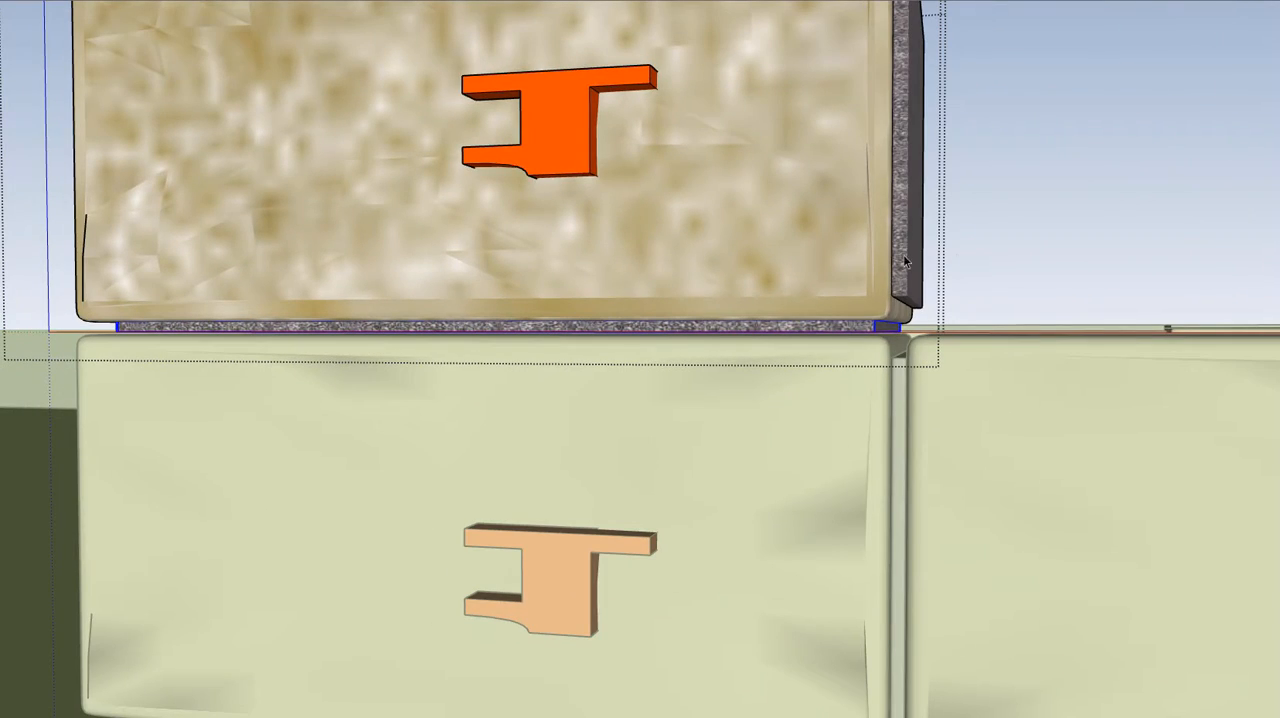
click(979, 248)
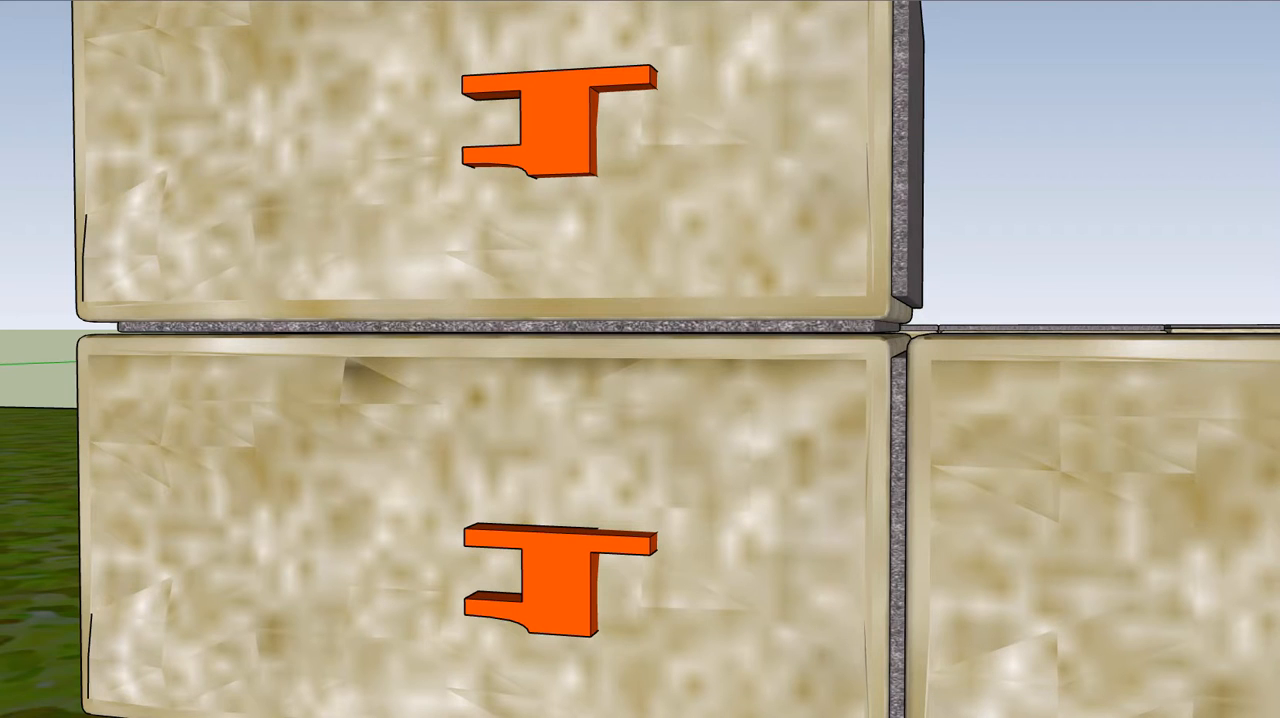
Copy the raised block 1, paste it in place, and move the copy along the red axis to sit beside it
scroll(600, 368, down, 3)
drag(590, 321, 686, 380)
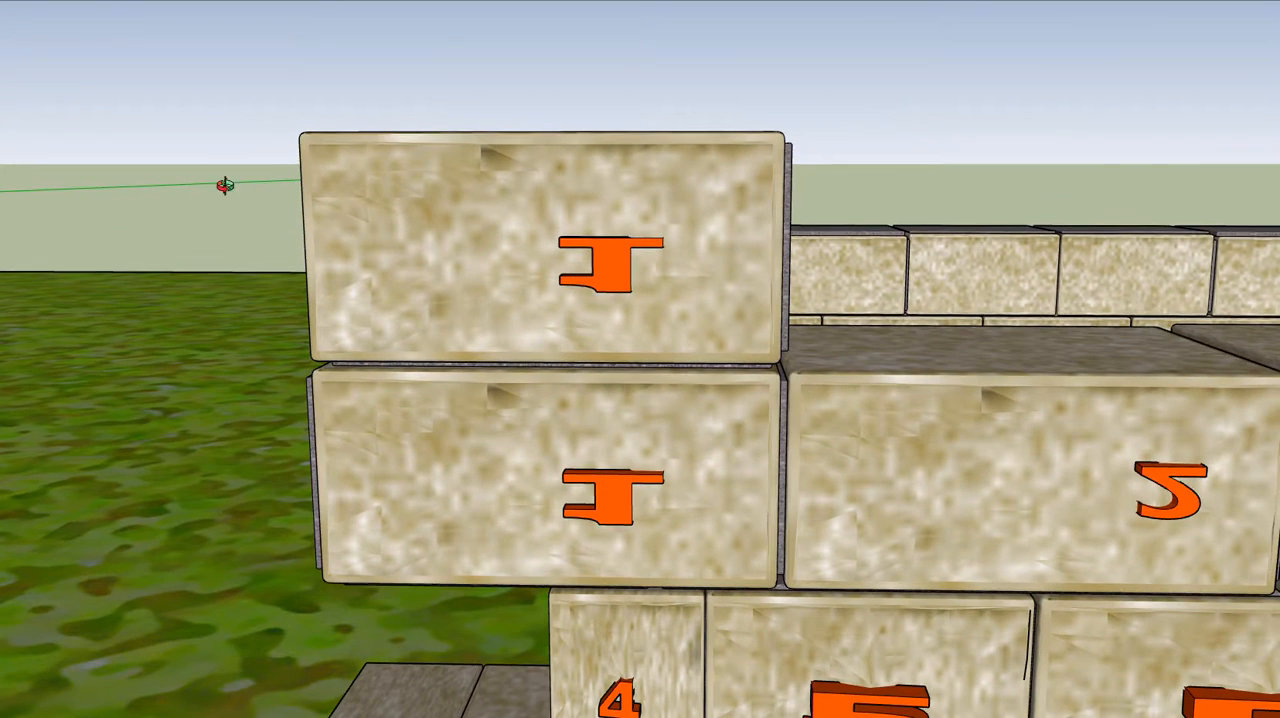
click(454, 238)
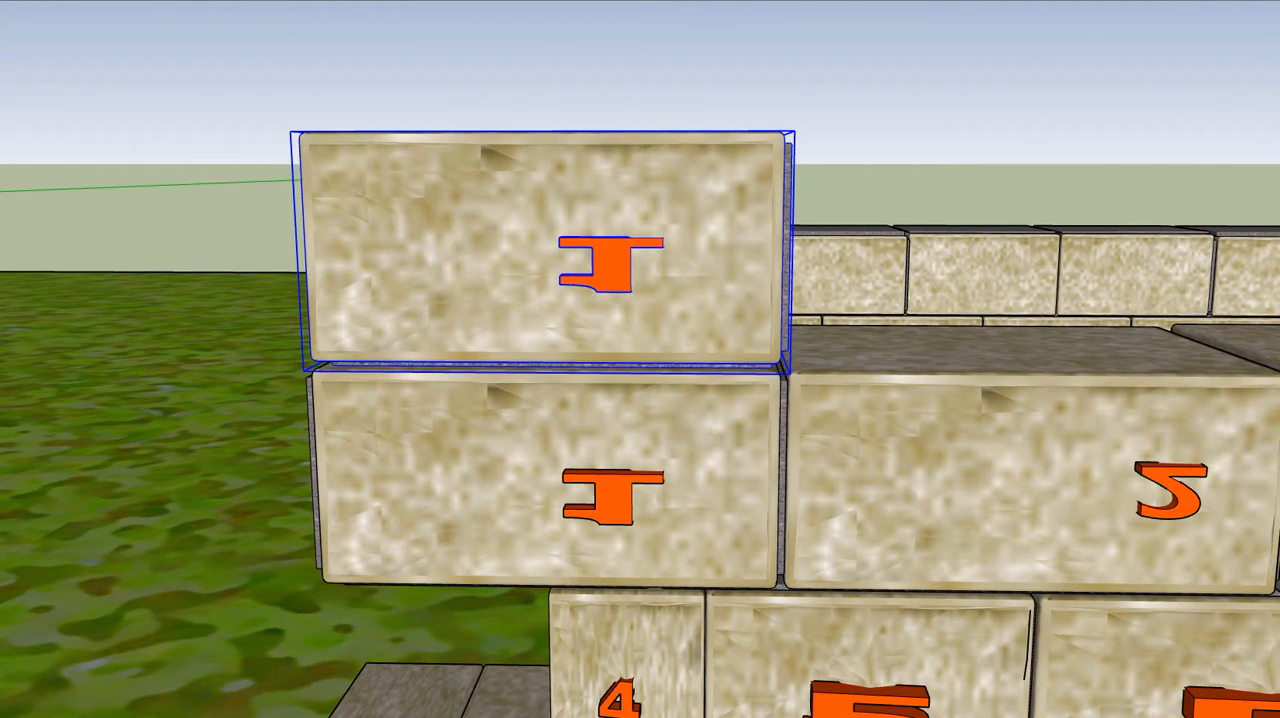
click(0, 0)
click(2, 36)
click(0, 0)
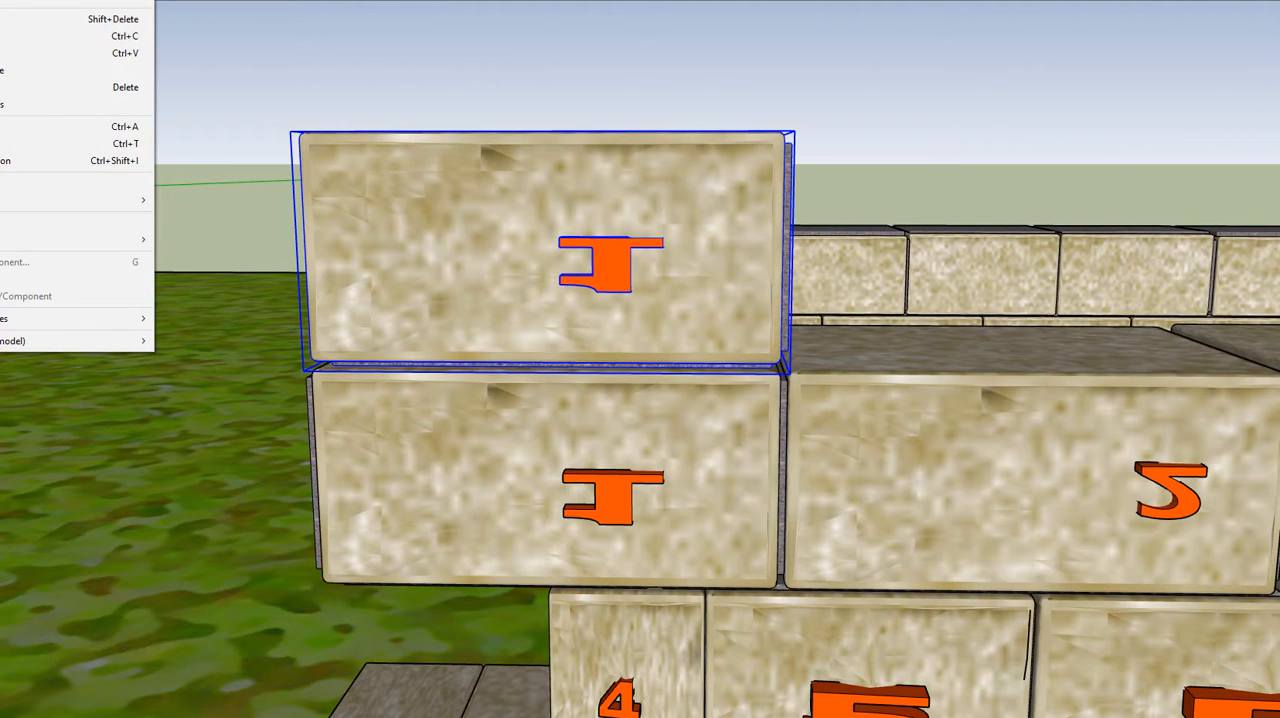
click(2, 70)
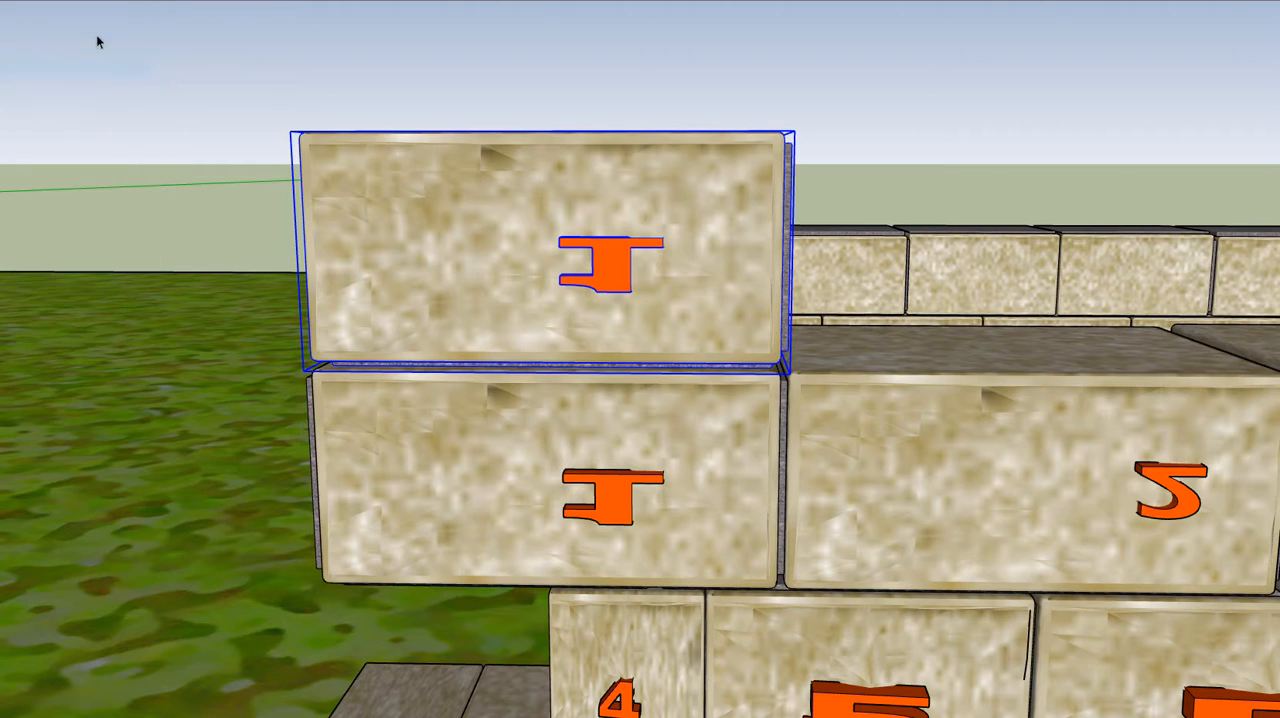
click(419, 240)
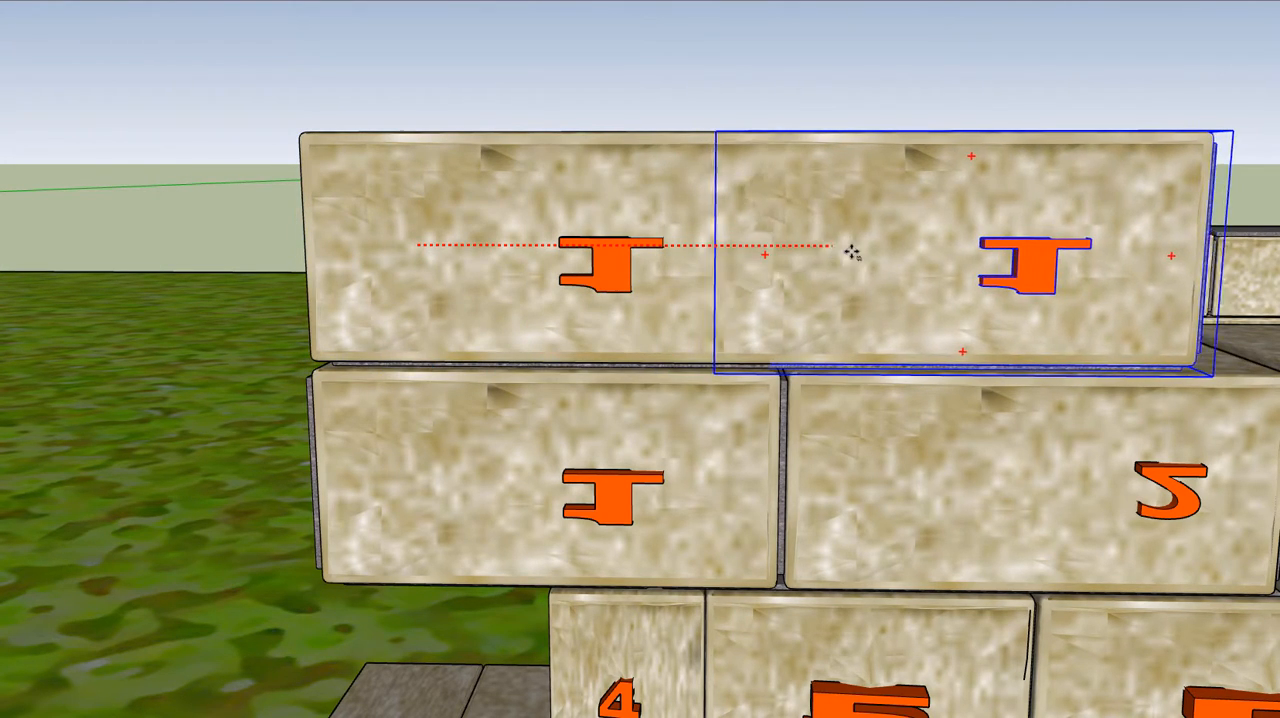
click(907, 252)
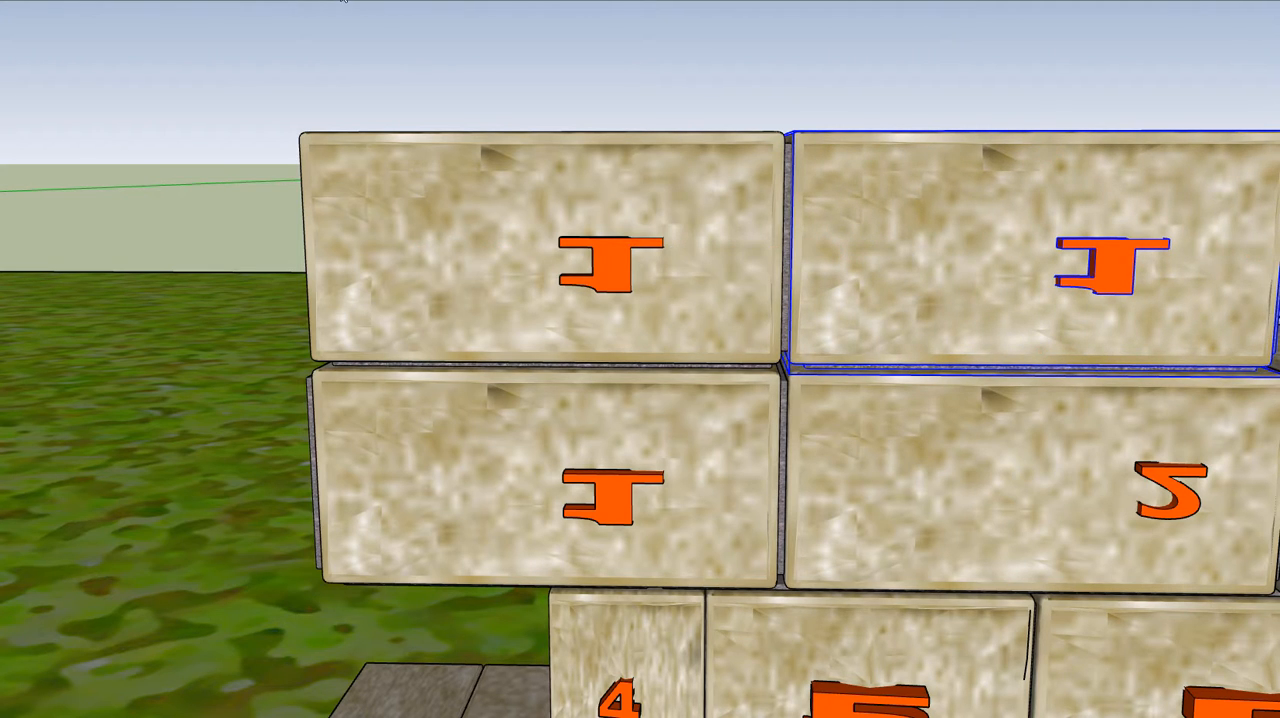
Select both fifth-course blocks and move them together along the wall so their joints stagger with the course below
scroll(340, 160, down, 10)
scroll(348, 208, up, 3)
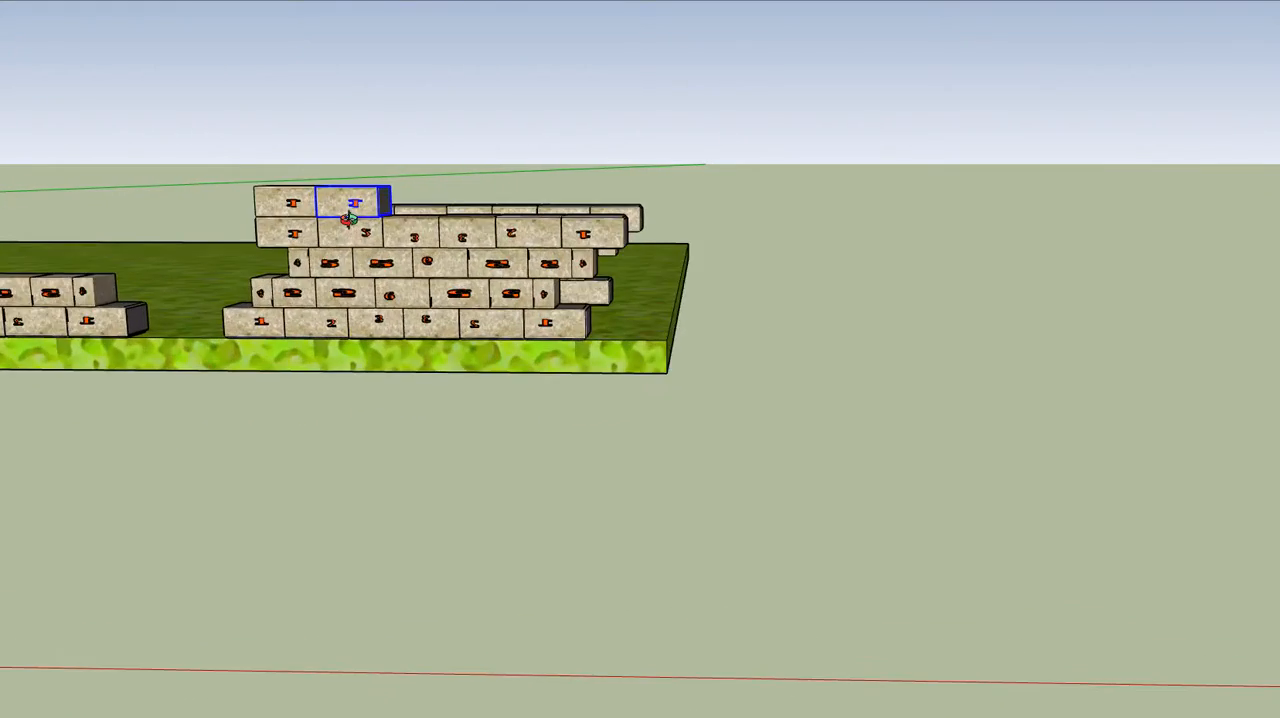
scroll(345, 207, up, 6)
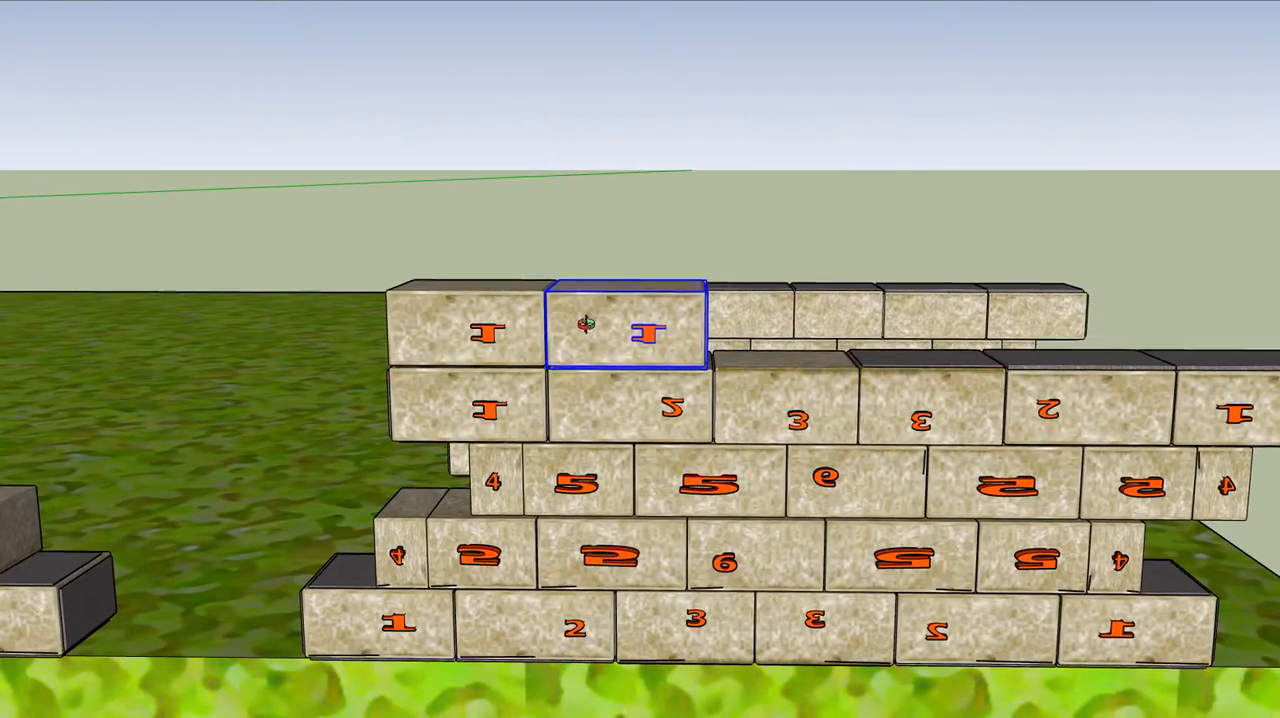
middle_drag(586, 324, 594, 289)
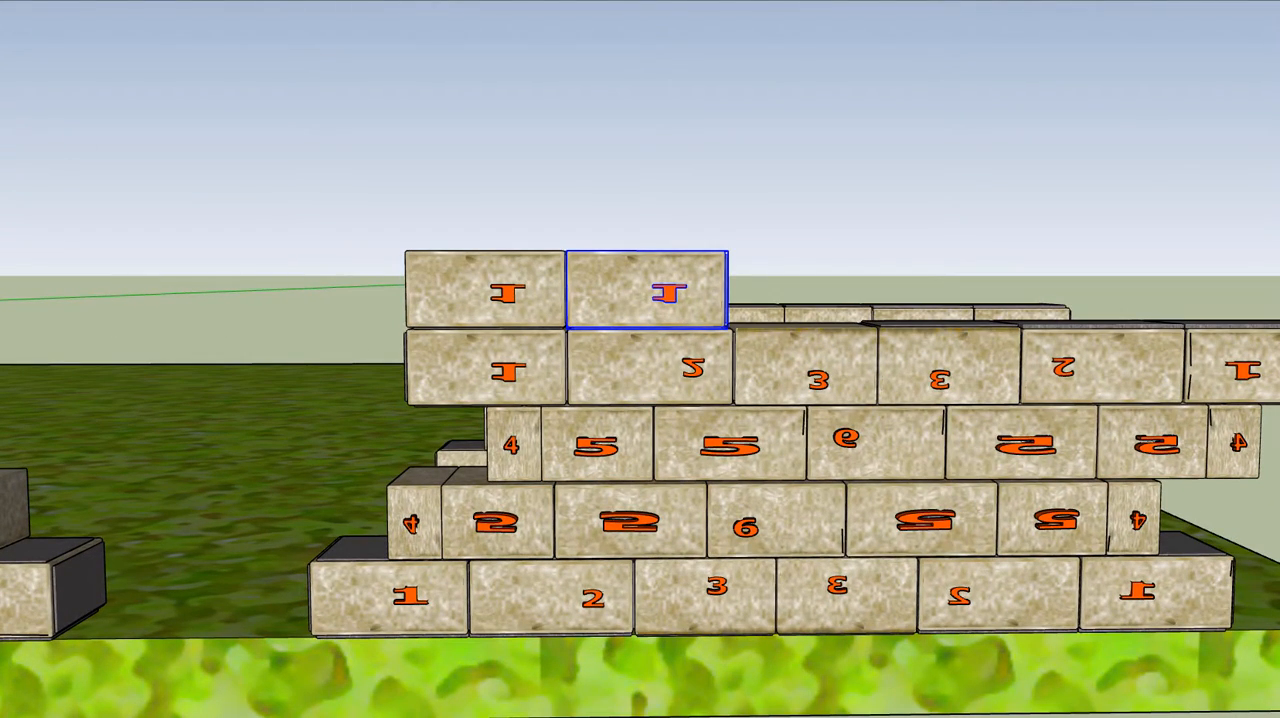
ctrl+click(429, 267)
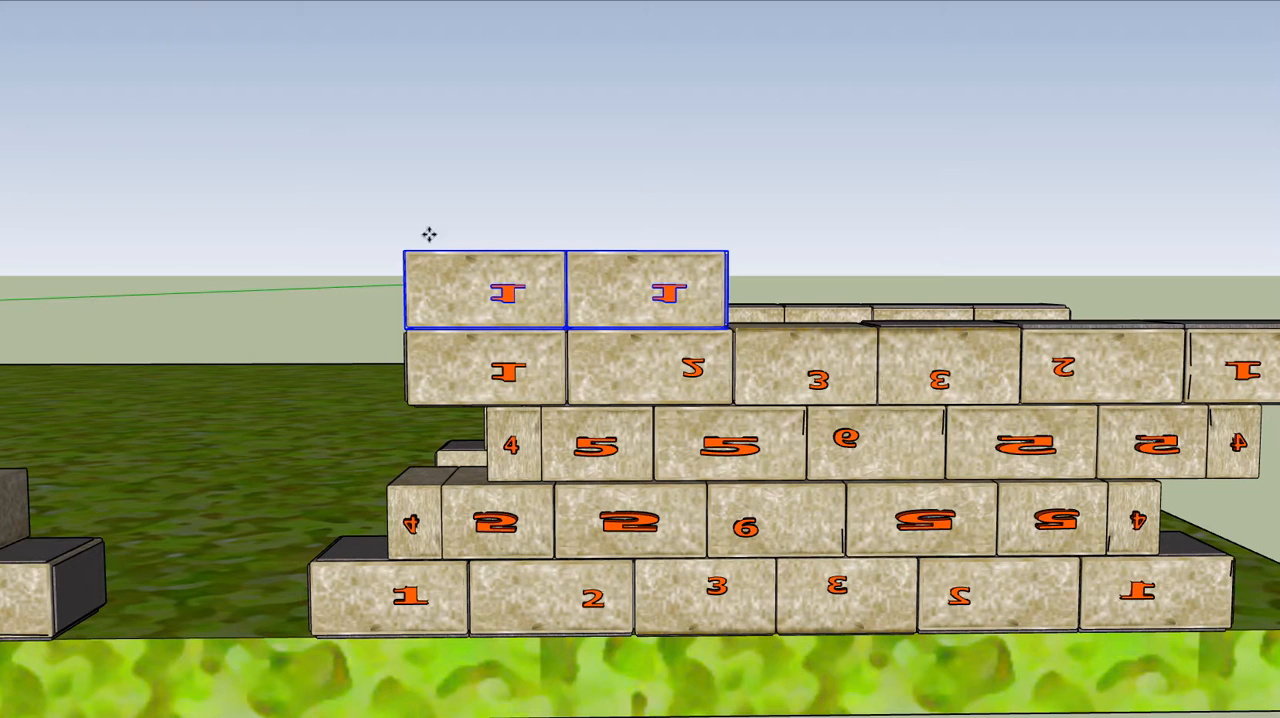
click(429, 275)
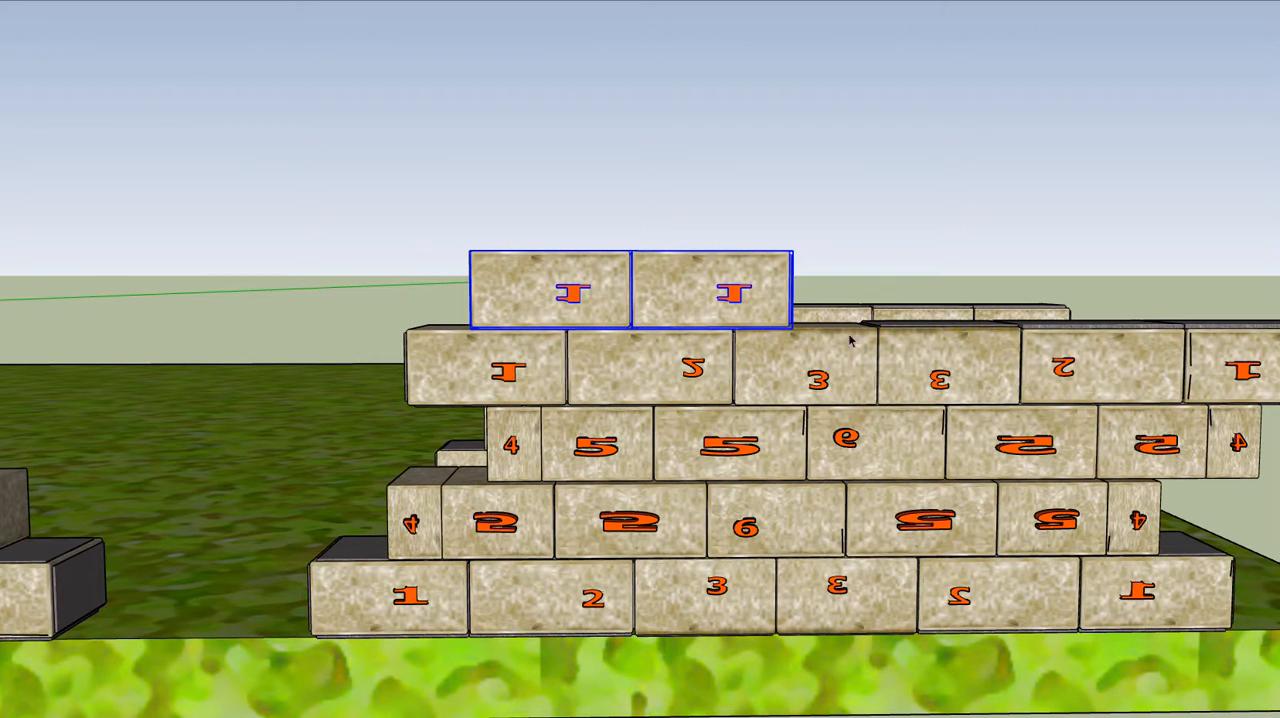
scroll(851, 342, up, 2)
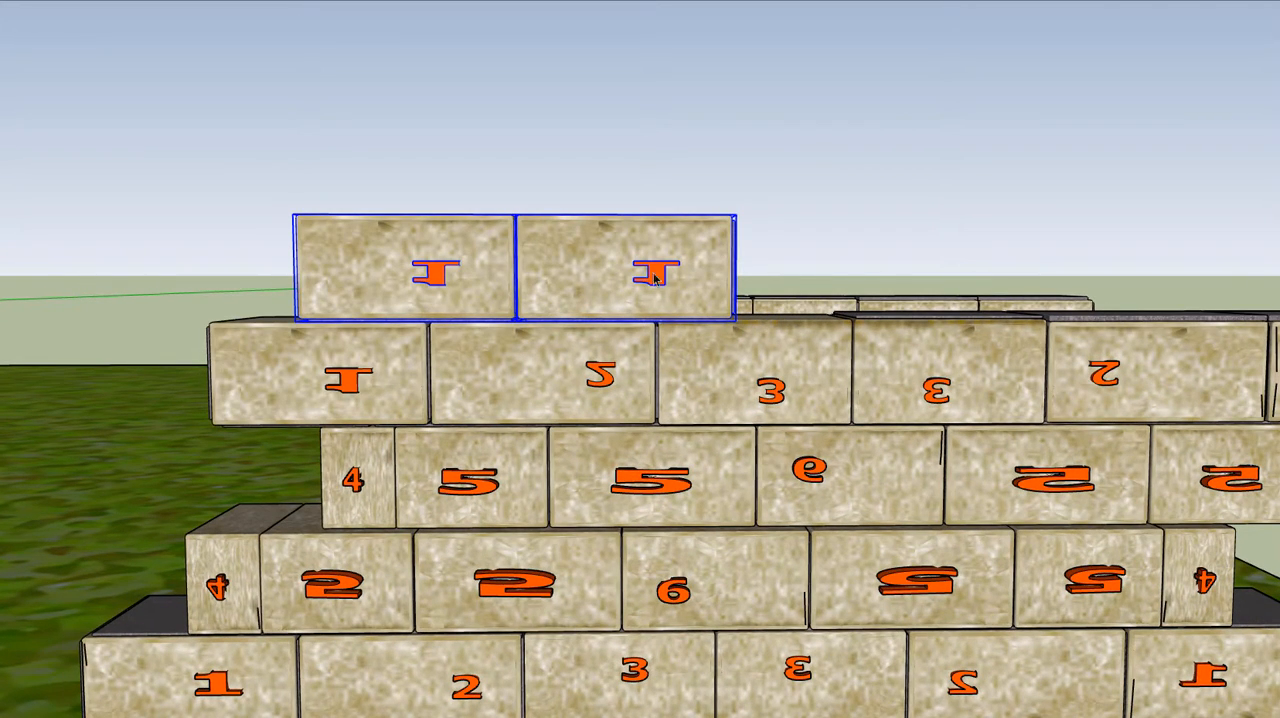